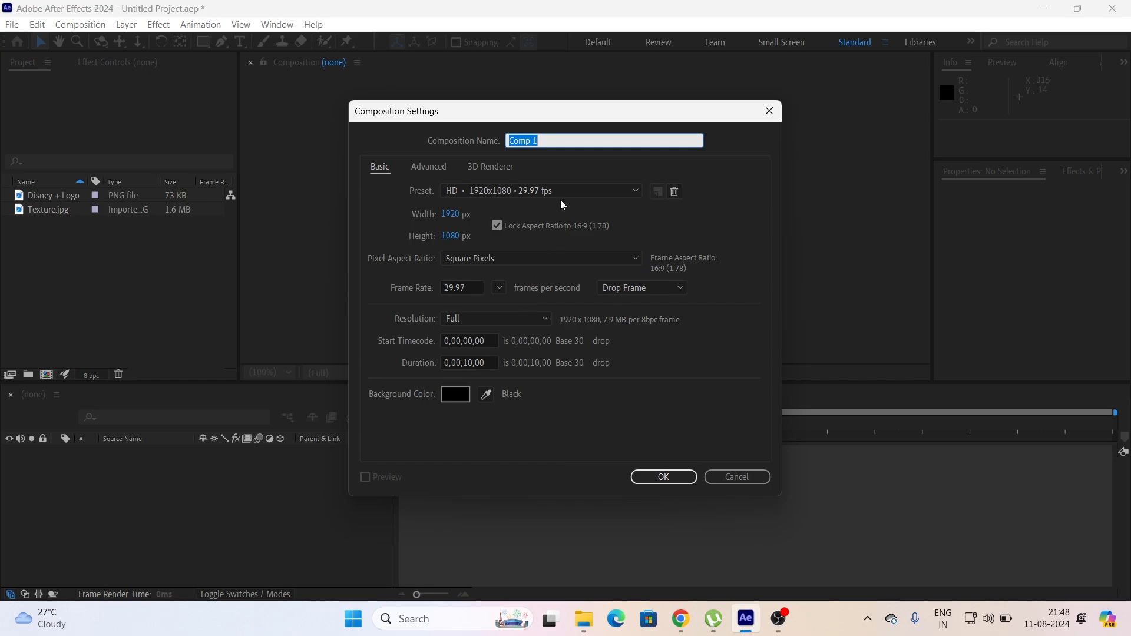
Step: Create the new composition with the UHD (4K) 3840x2160, 23.976 fps preset and the Advanced 3D renderer
click(561, 189)
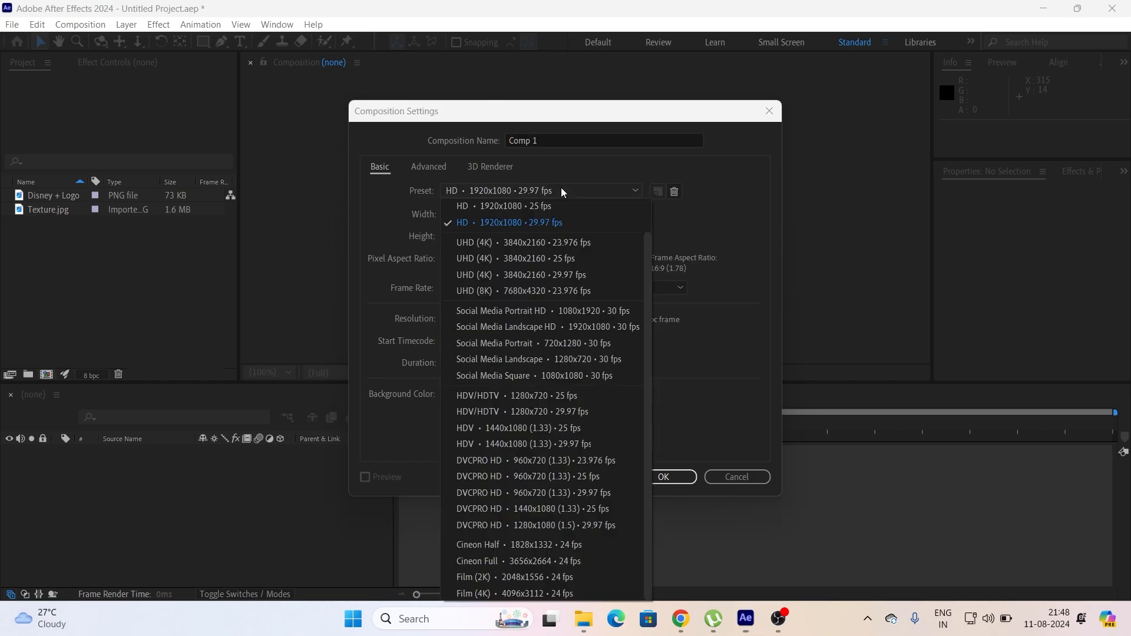
click(570, 246)
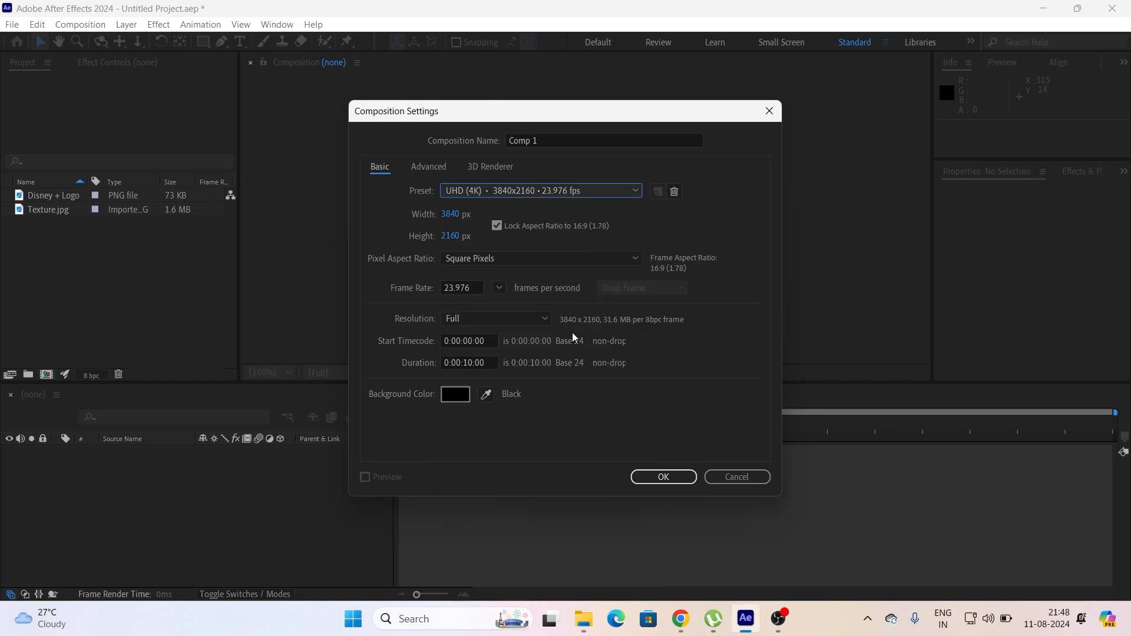
click(491, 167)
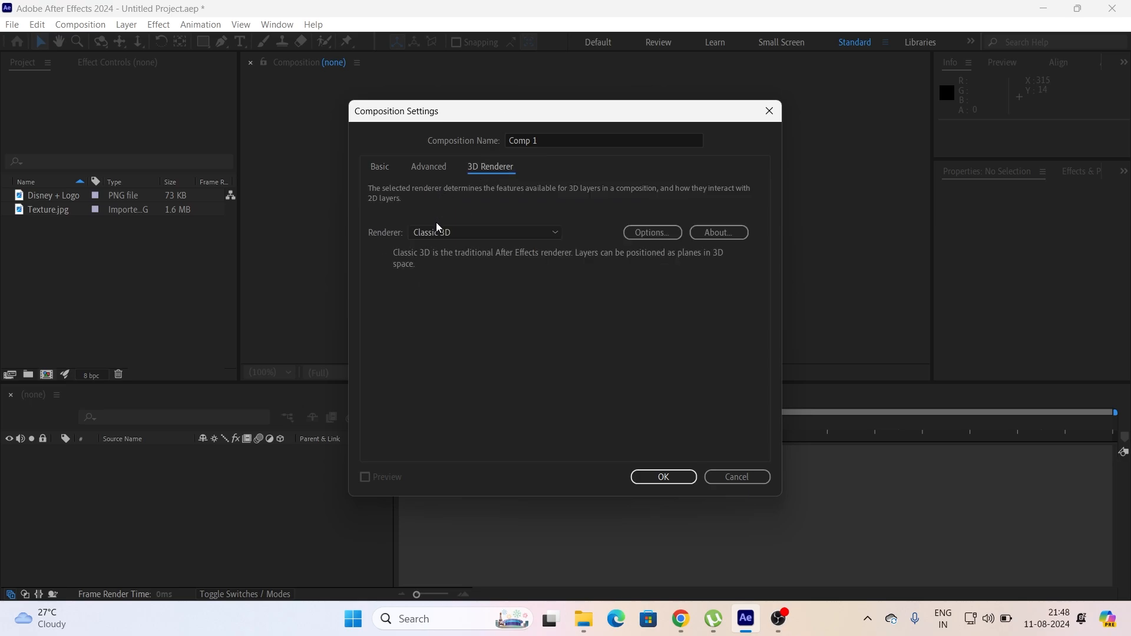
click(446, 228)
click(446, 232)
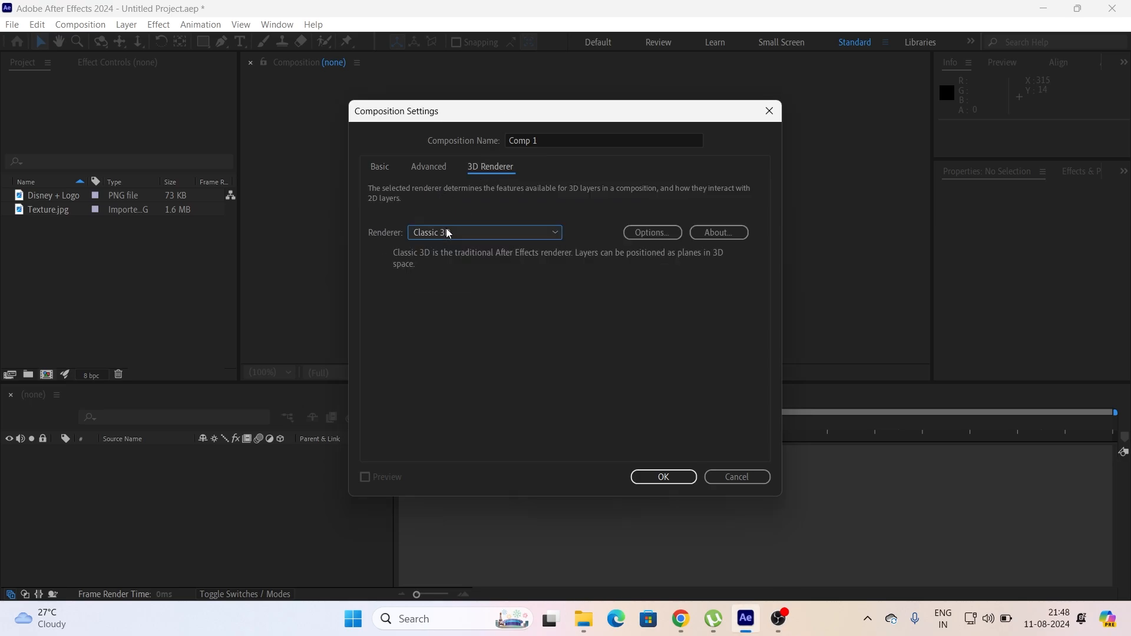
click(380, 167)
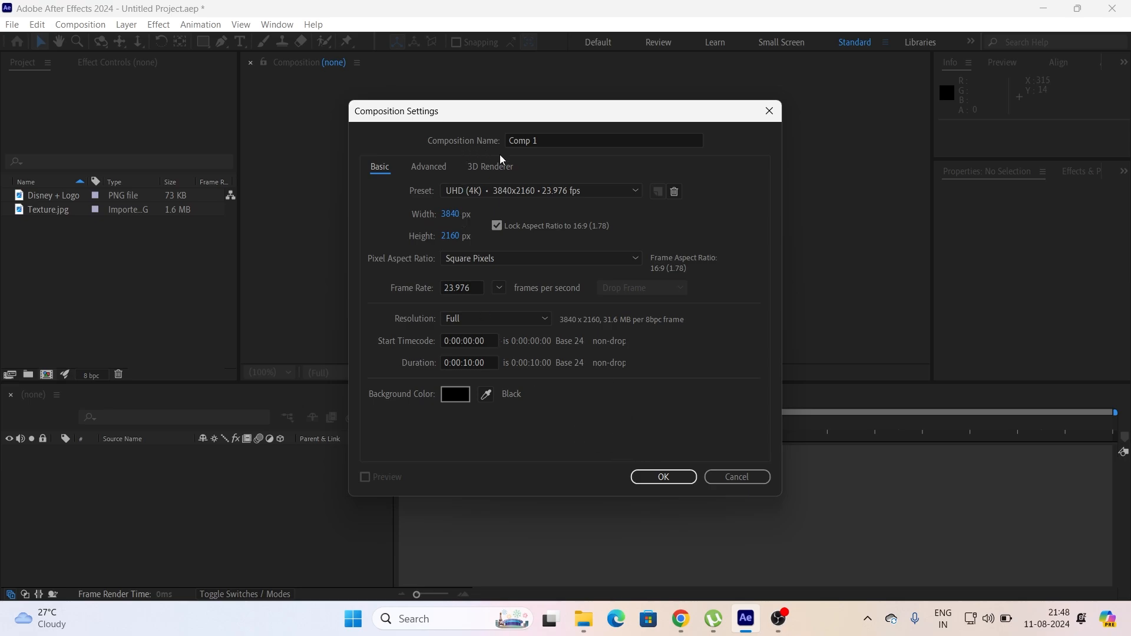
click(501, 163)
click(455, 236)
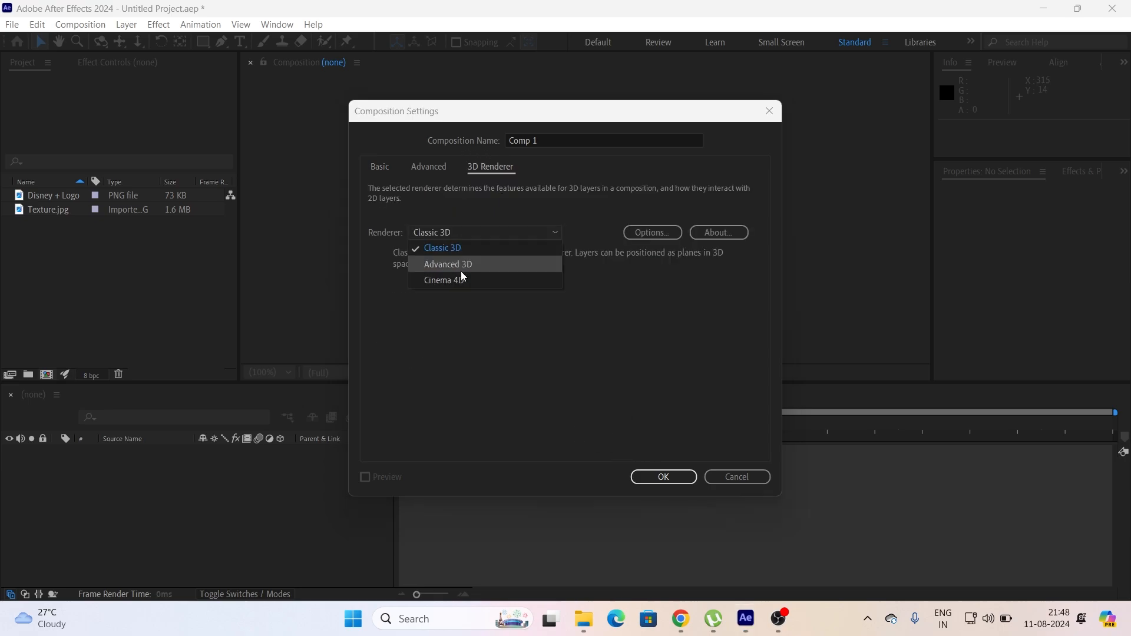
click(461, 270)
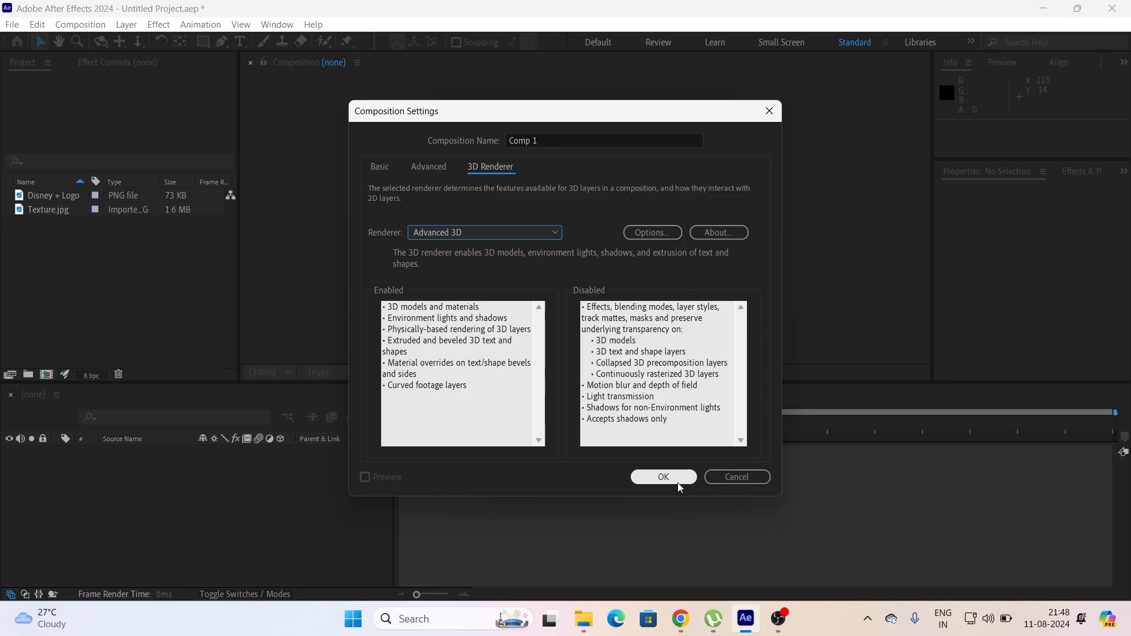
click(663, 477)
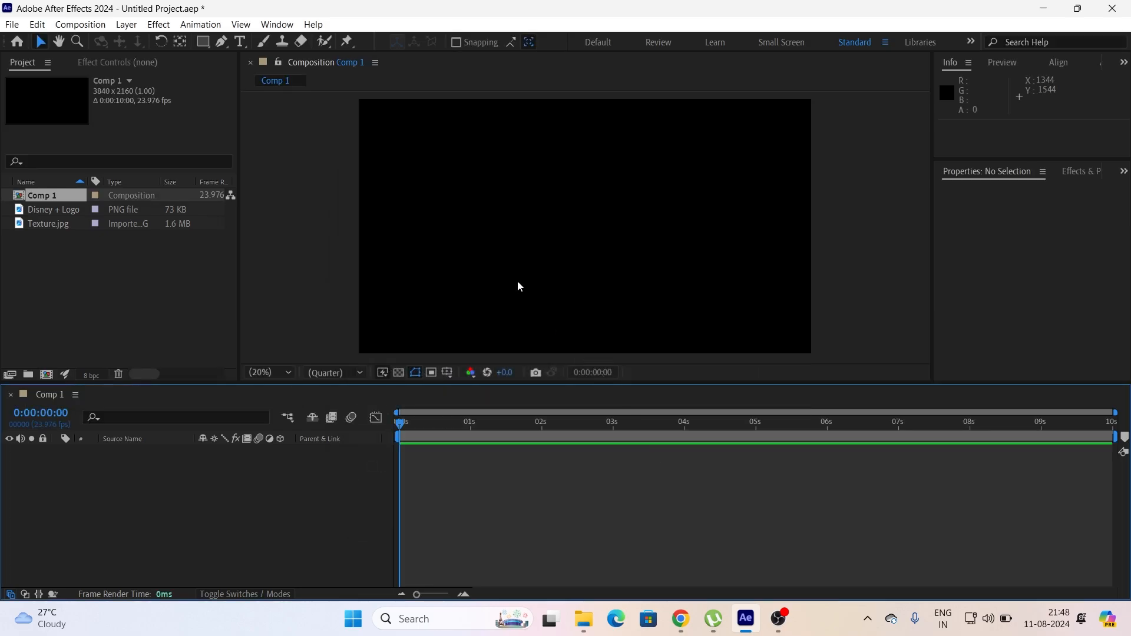
Step: Add the Disney + Logo image to Comp 1 as a layer, keeping the viewer magnification at Fit up to 100%
click(1075, 171)
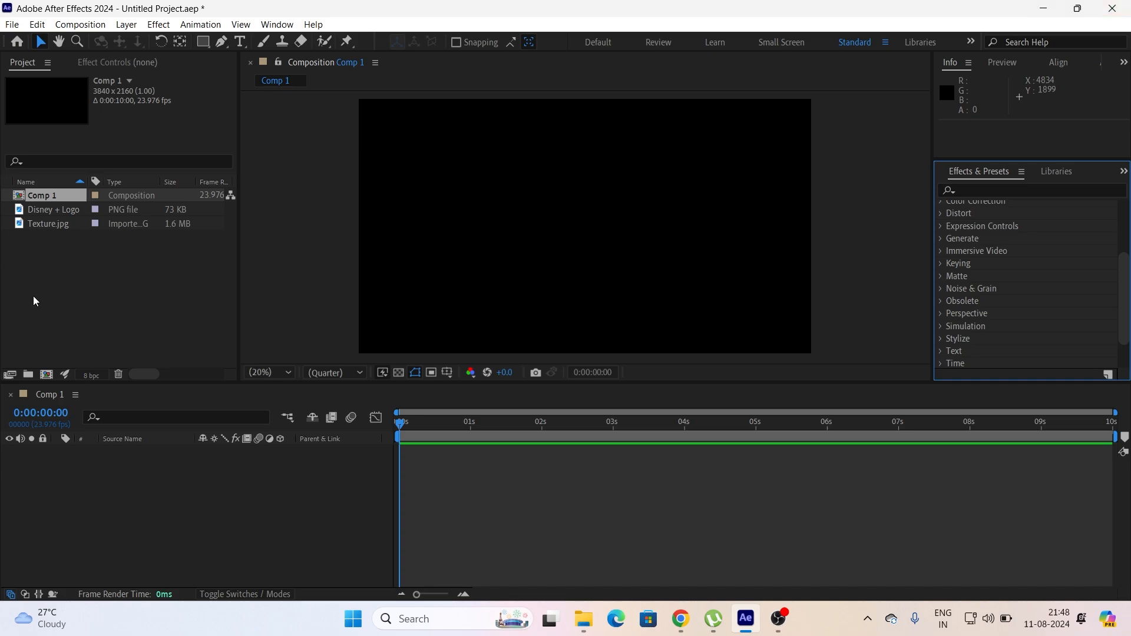
drag(49, 211, 87, 538)
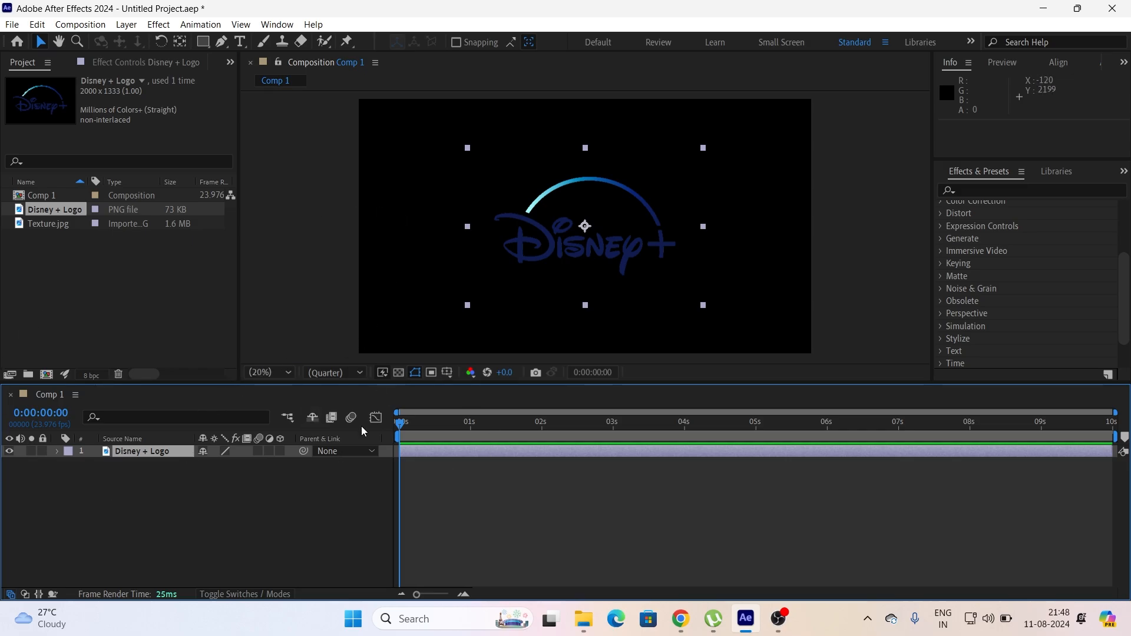
click(268, 373)
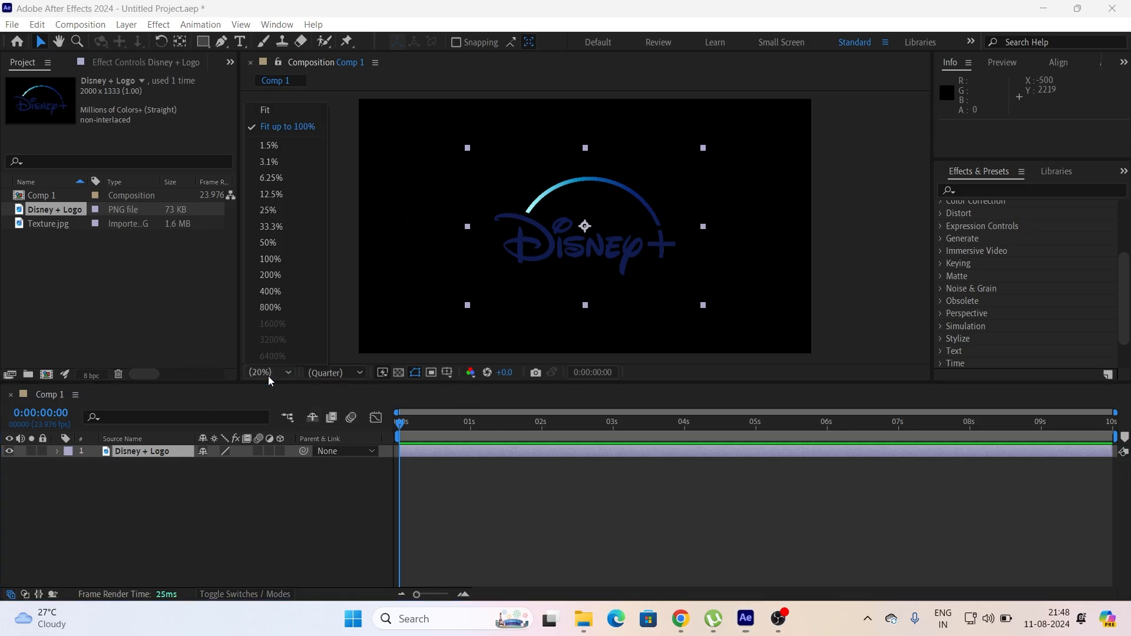
click(272, 127)
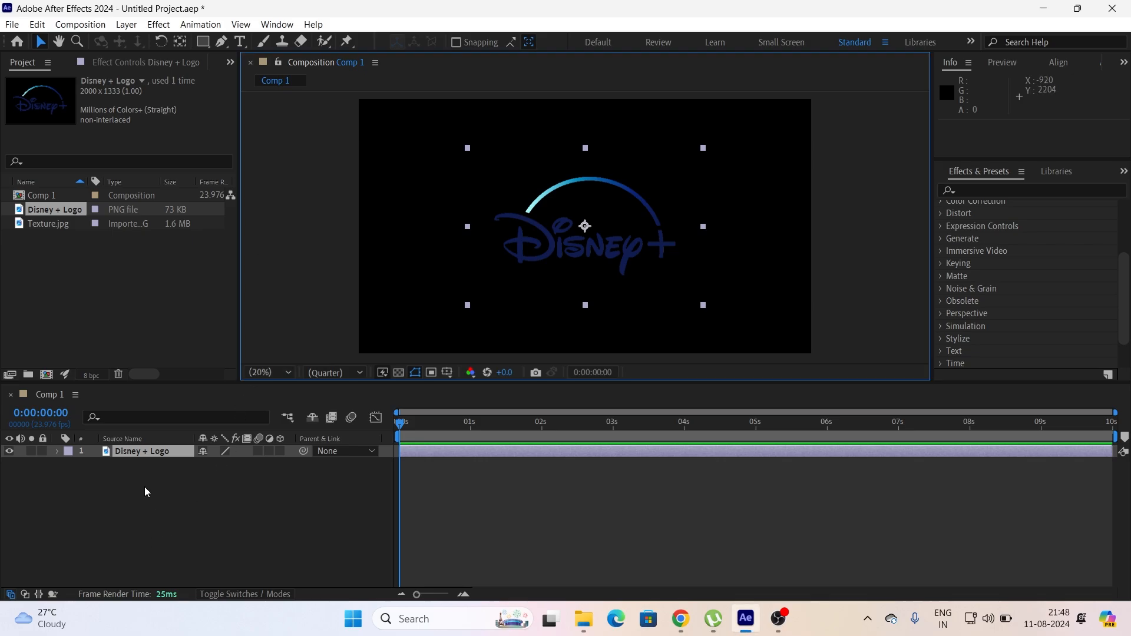
Step: Auto-trace the Disney + Logo layer's alpha channel on the current frame and copy all of the layer's masks
click(128, 24)
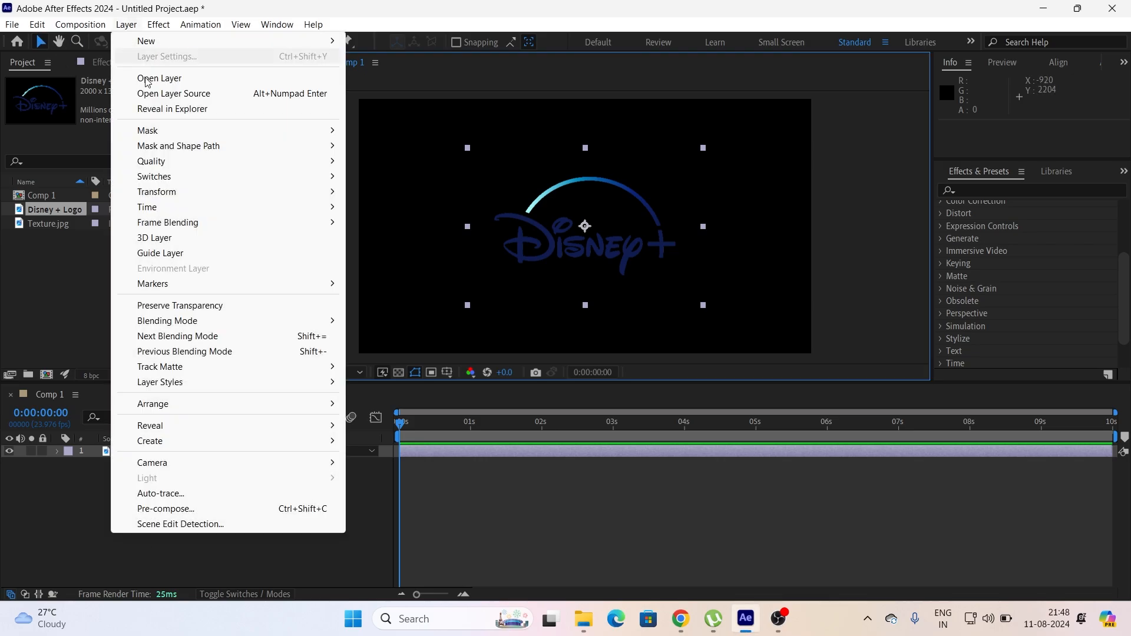
click(207, 493)
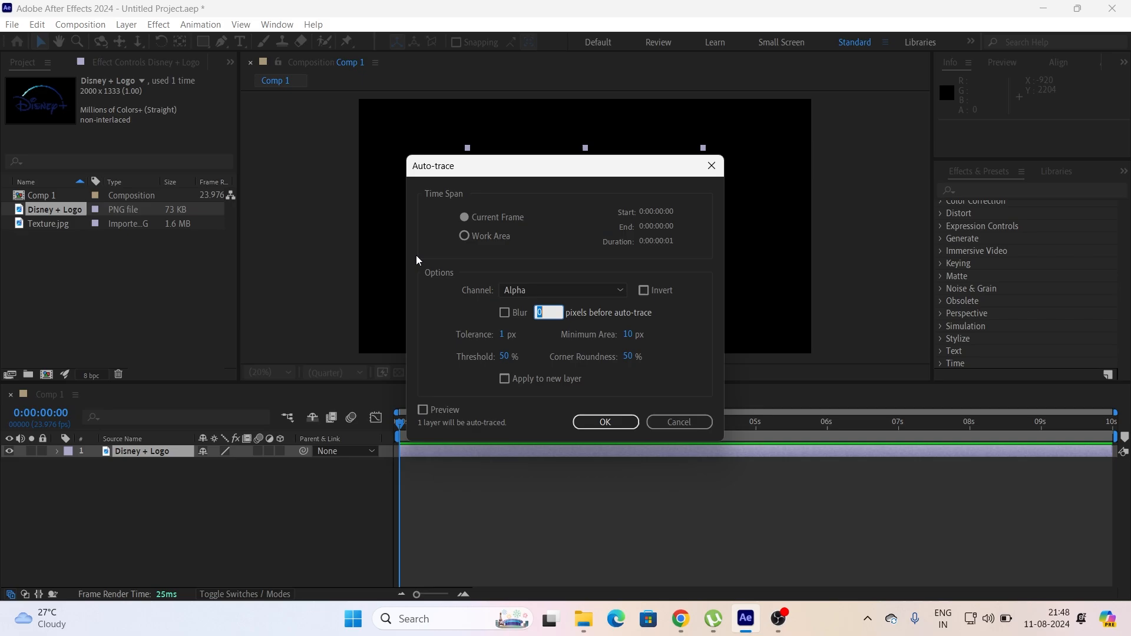
click(605, 422)
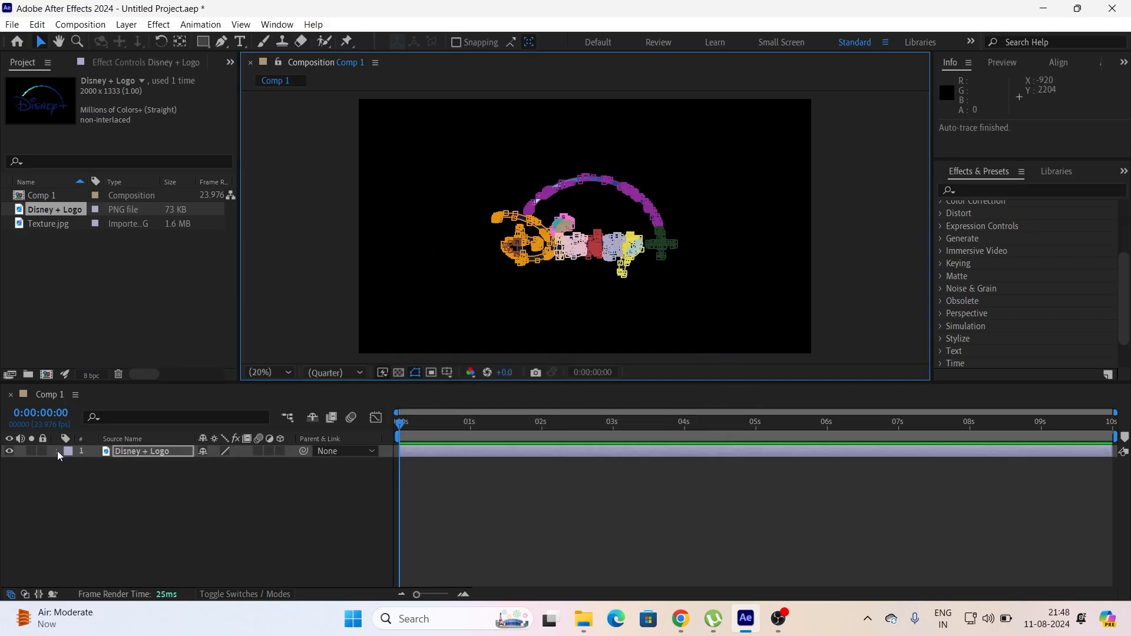
click(58, 450)
click(96, 465)
key(ctrl+c)
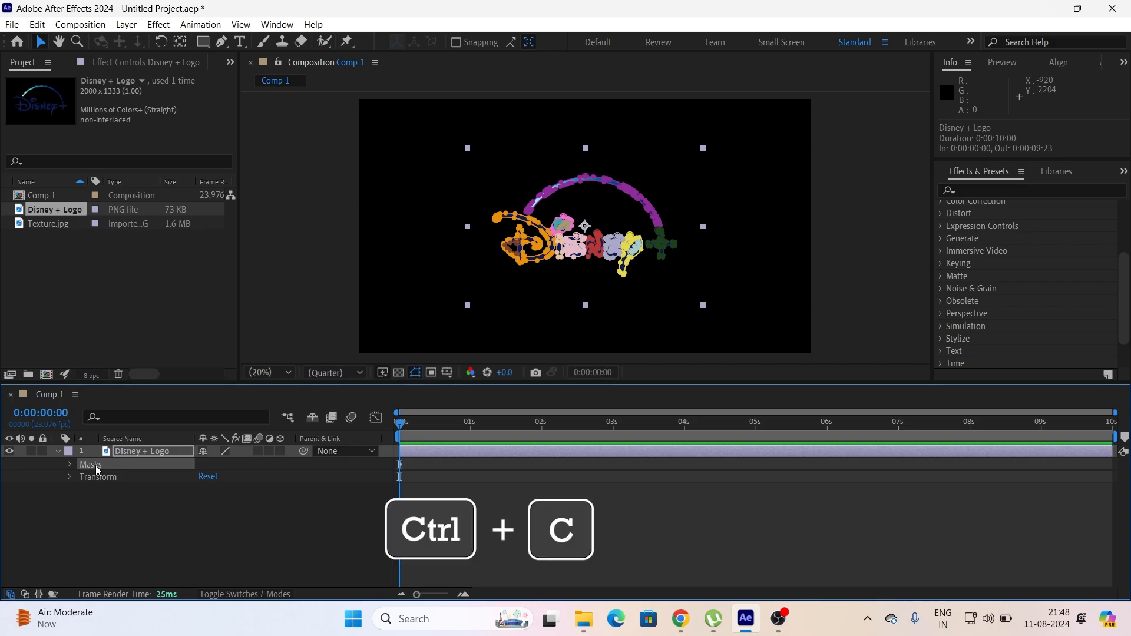
click(58, 451)
Step: Create a second UHD (4K) 23.976 fps composition named "Logo Comp" with a 10-second duration
click(46, 374)
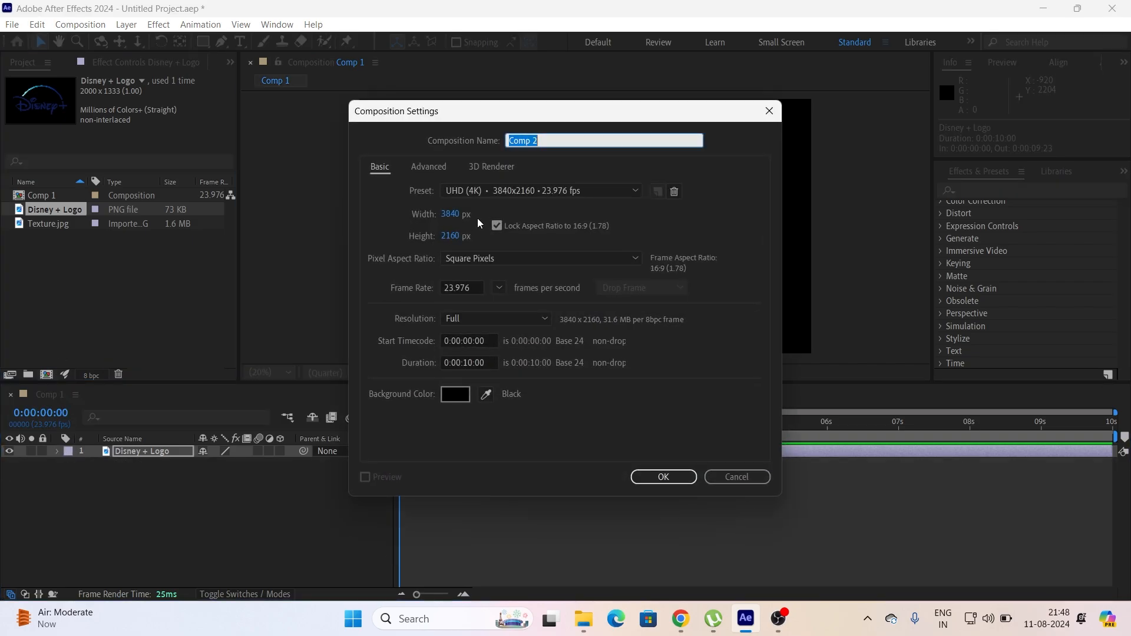
text(Logo)
key(Return)
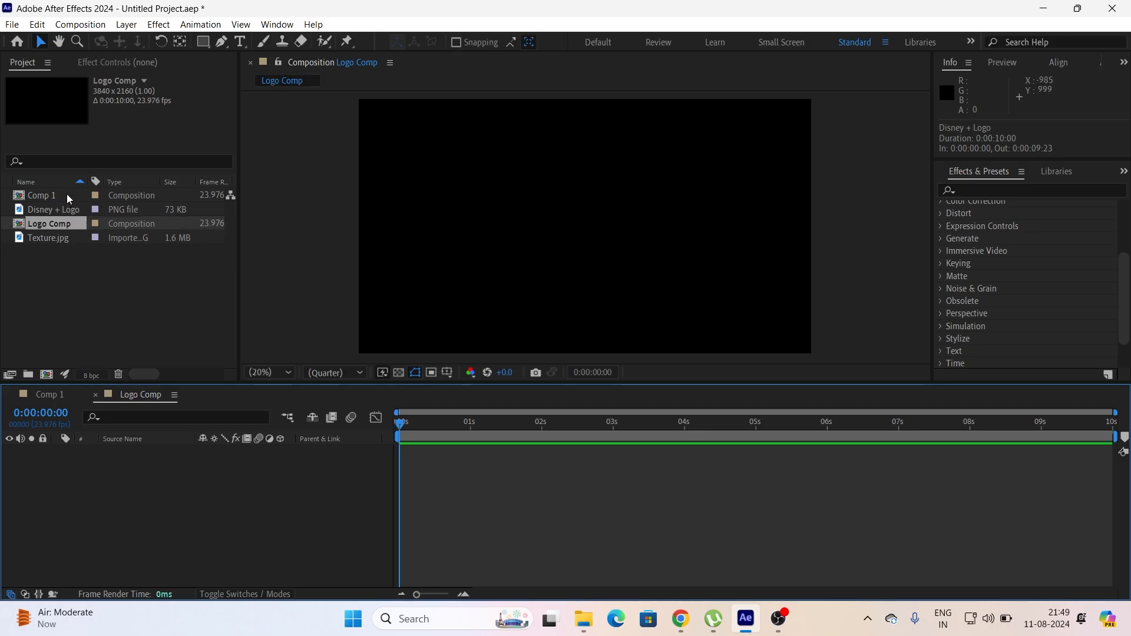
Step: Rename Comp 1 as "Logo" and add it as a layer in Logo Comp
click(68, 199)
right_click(59, 193)
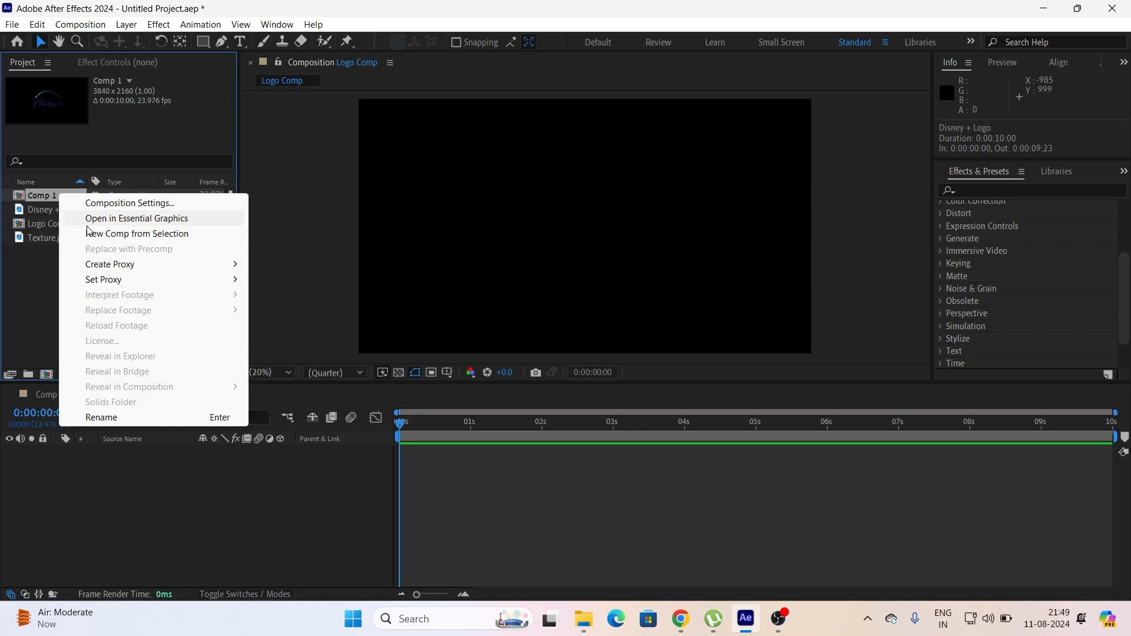
click(122, 413)
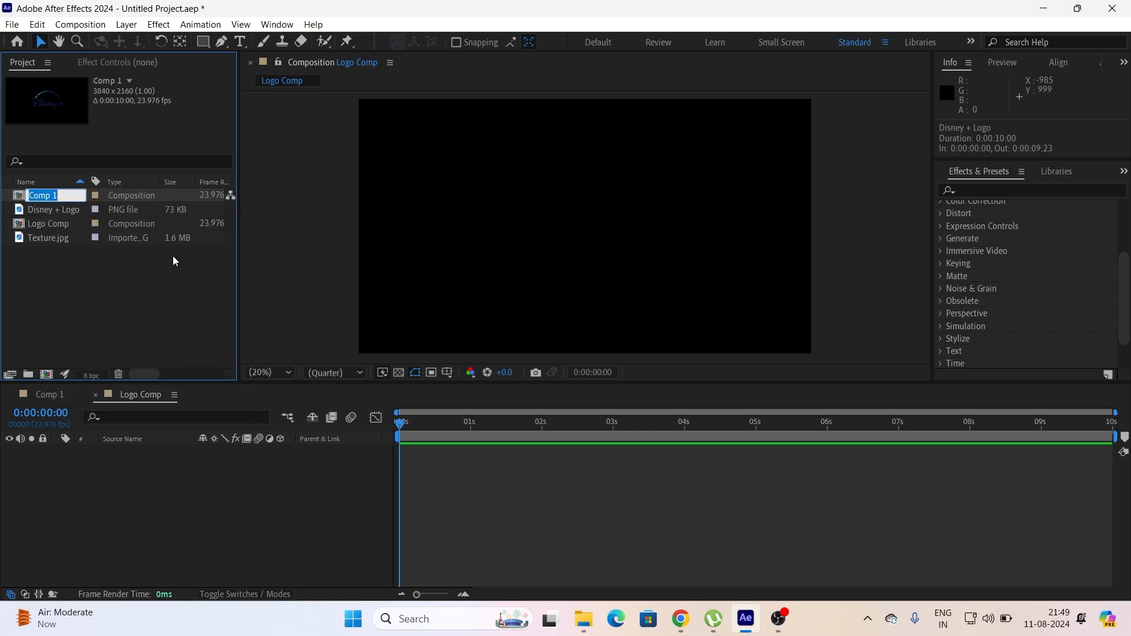
text(Logo)
key(Return)
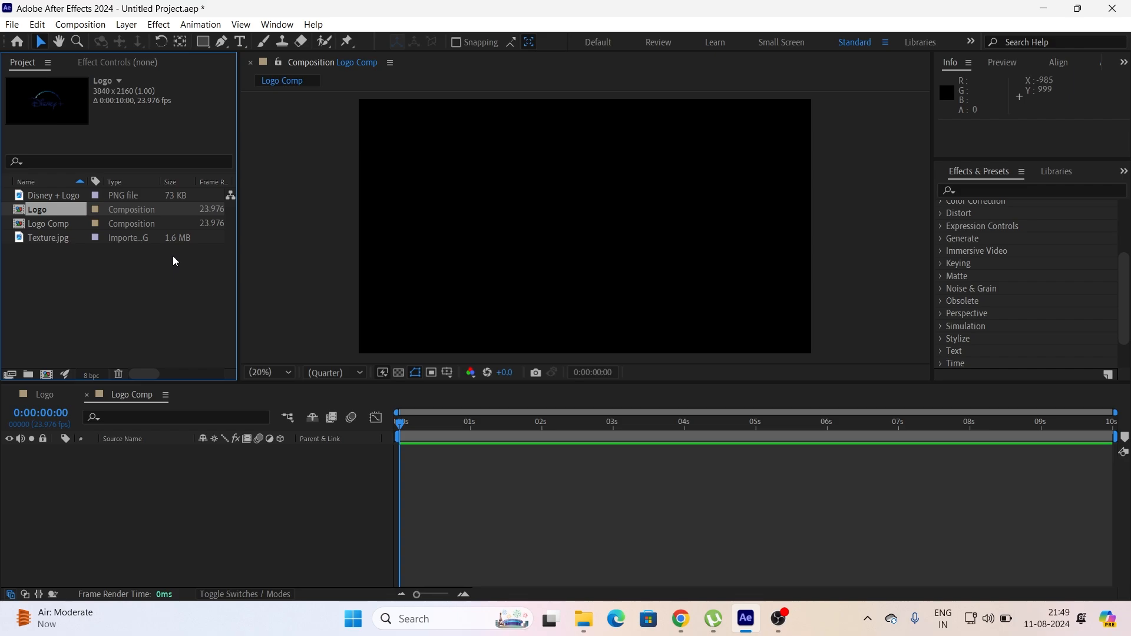
drag(40, 207, 118, 518)
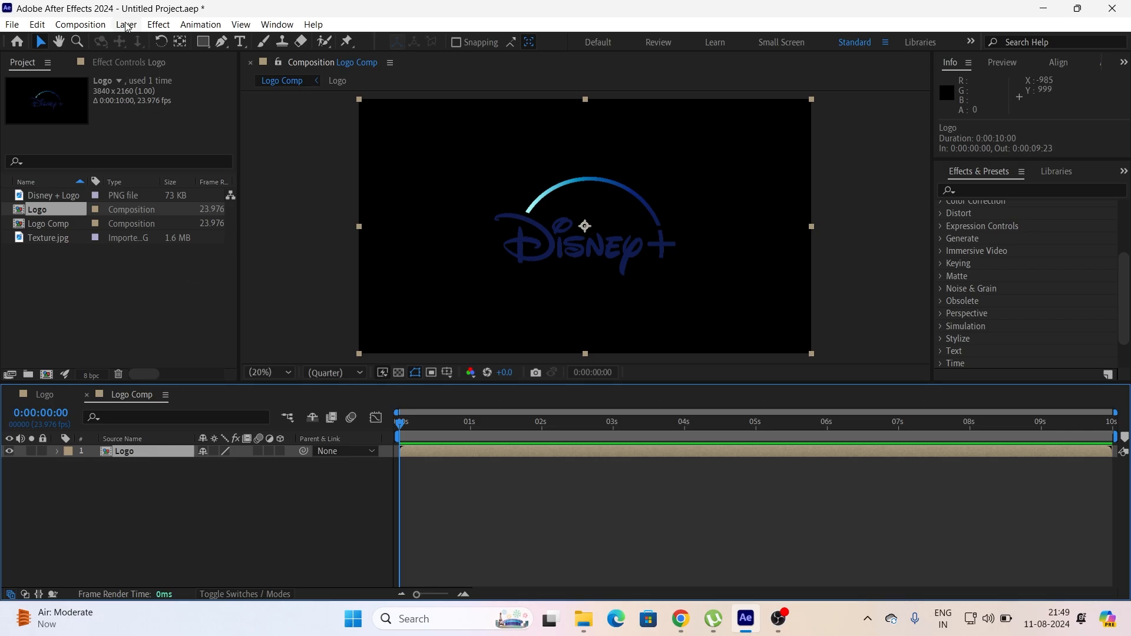
Step: Apply the Video Copilot Saber effect to the Logo layer and paste the copied masks onto it
click(158, 25)
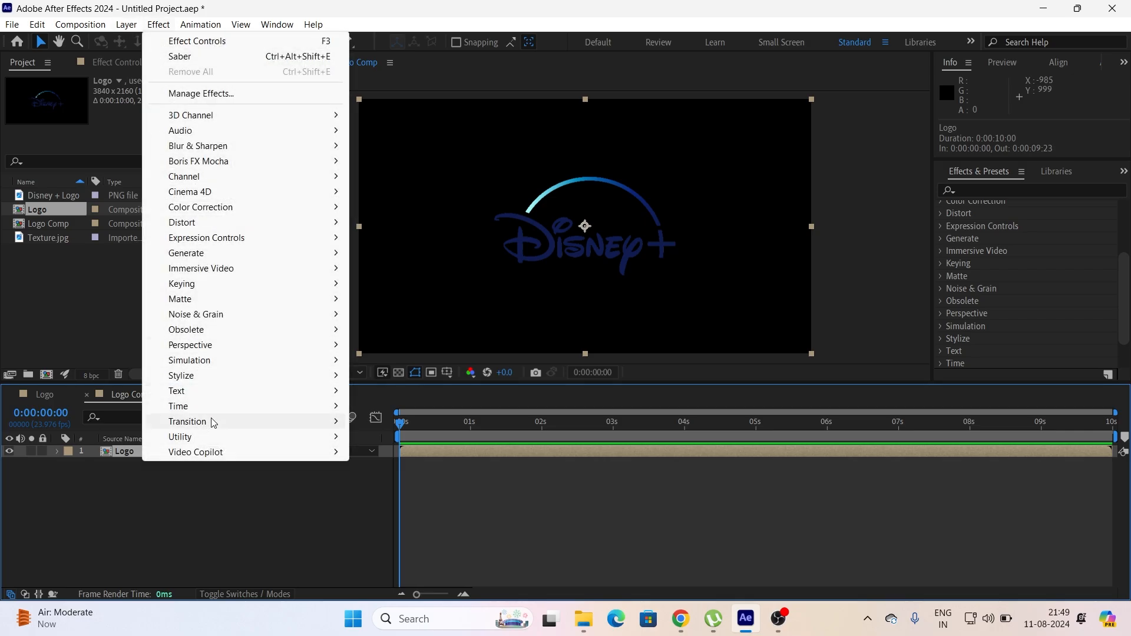
mouse_move(226, 452)
click(383, 483)
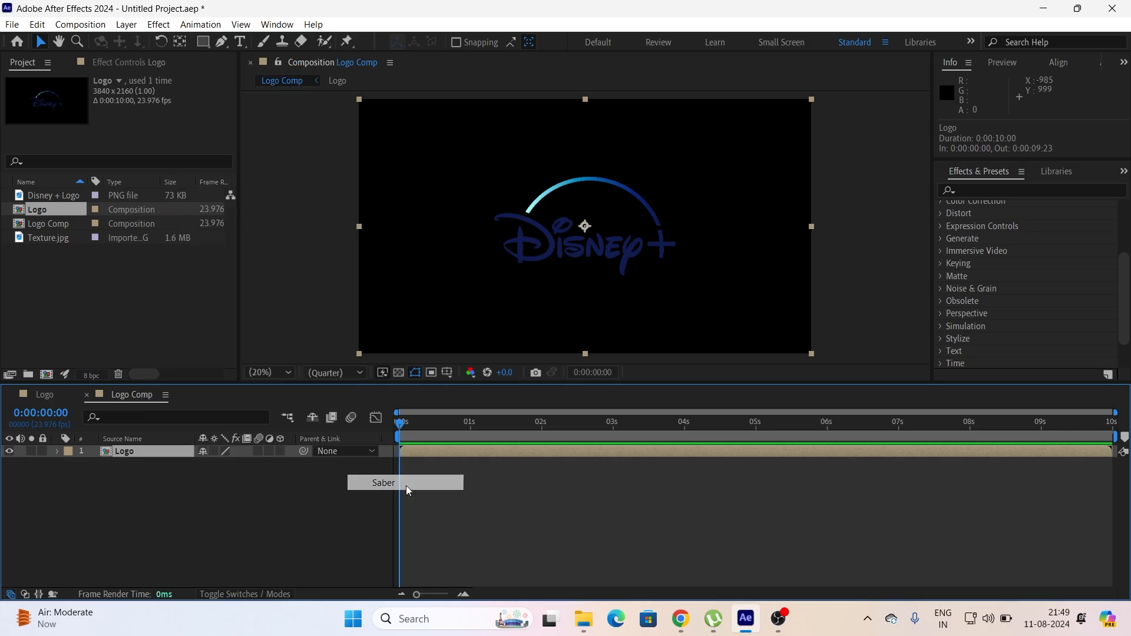
click(146, 454)
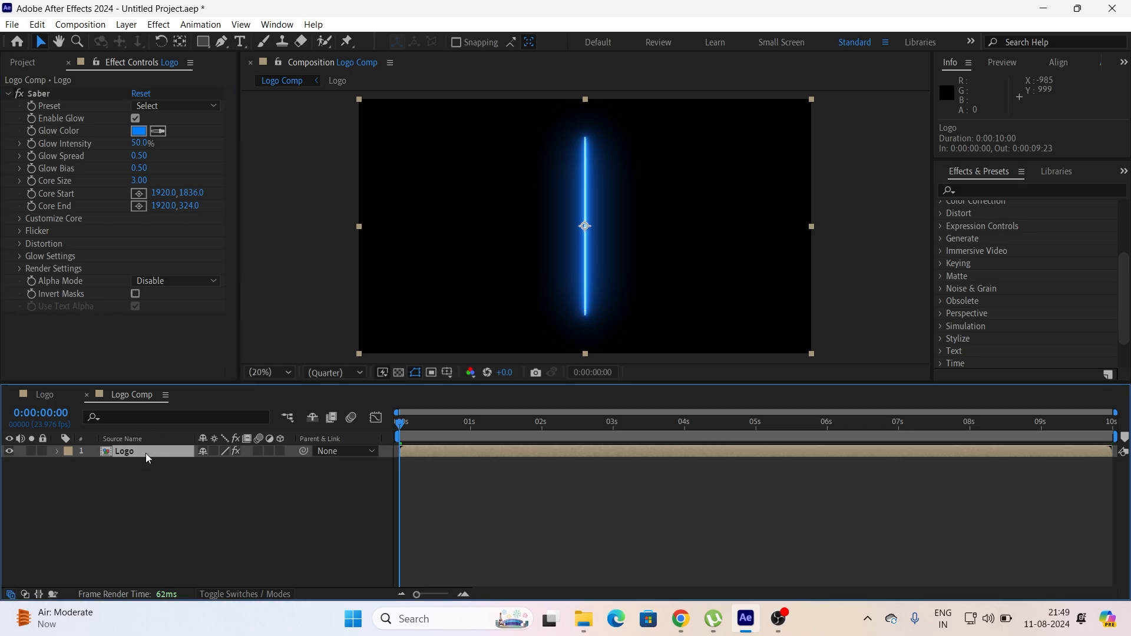
key(ctrl+v)
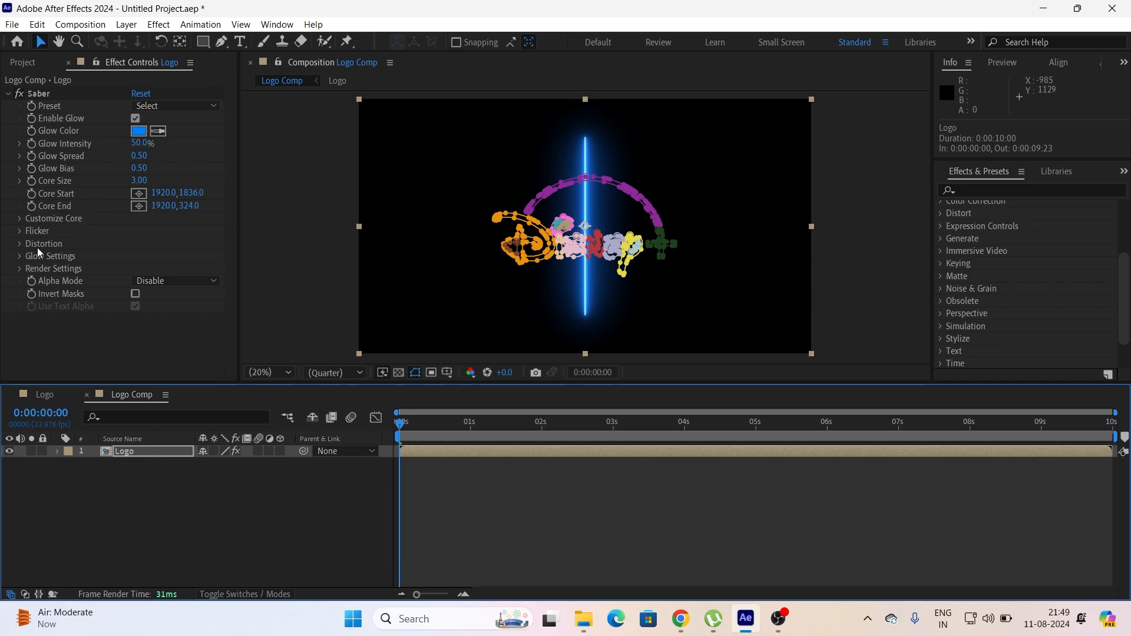
Step: Set Saber's Core Type to Layer Masks and hide the mask outlines in the composition viewer
click(20, 218)
click(164, 225)
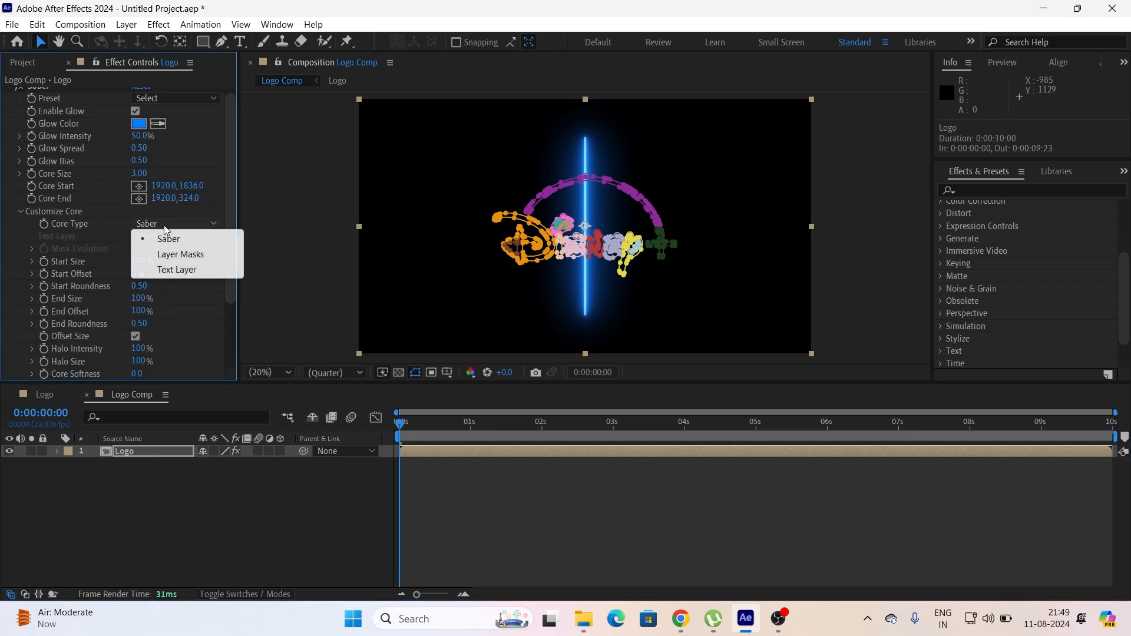
click(177, 254)
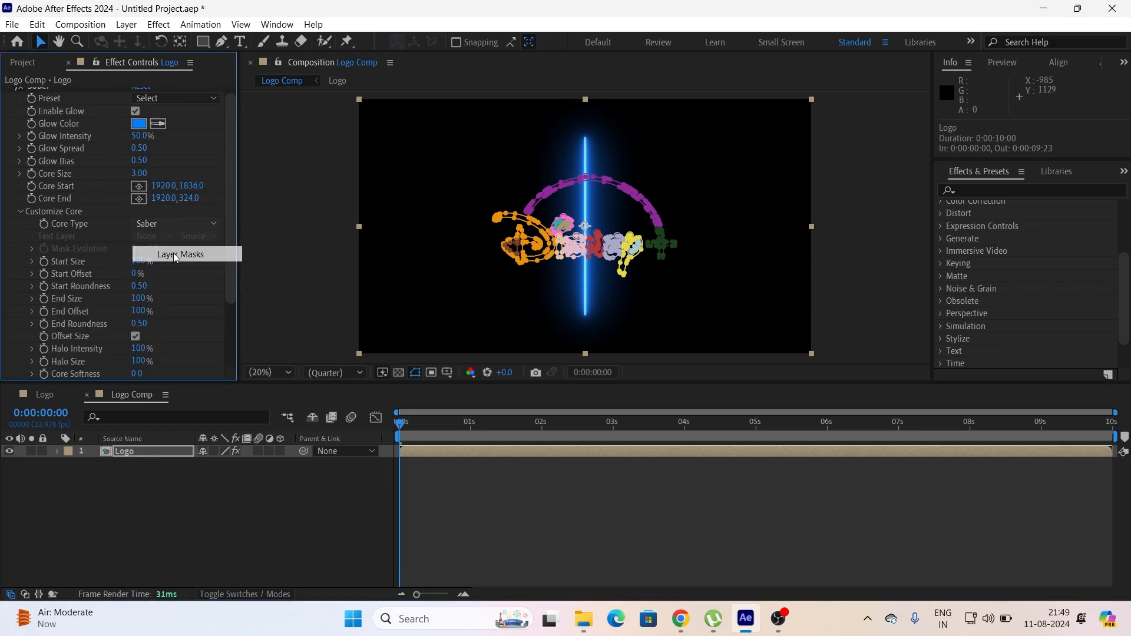
click(417, 373)
Step: Choose the Patronus preset for Saber and set its glow color to orange FB983F
click(176, 97)
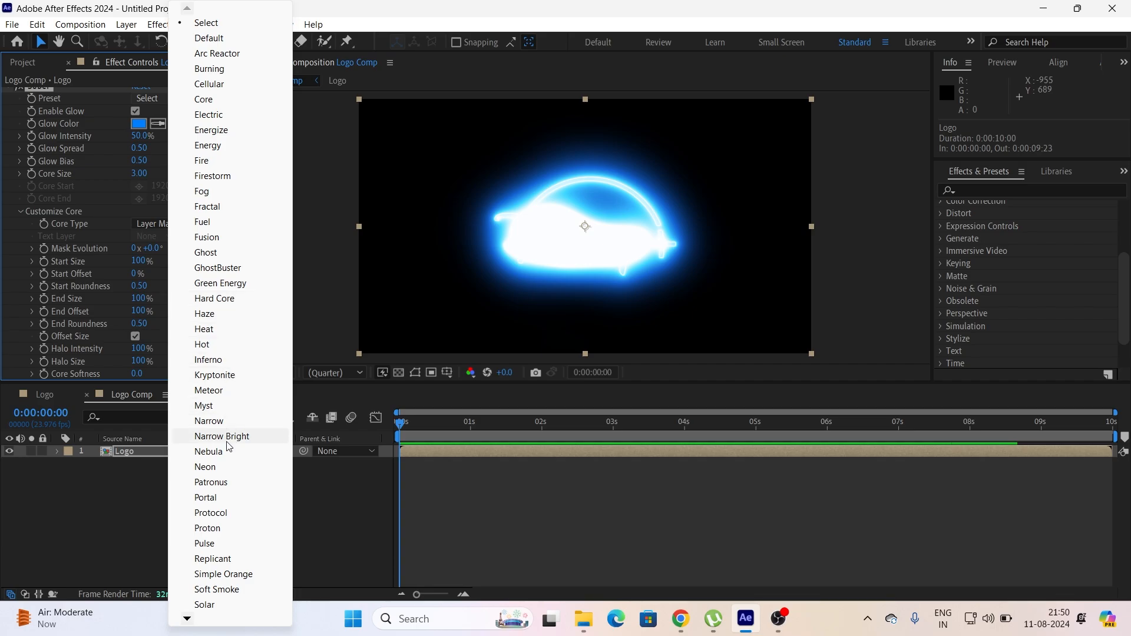
click(246, 482)
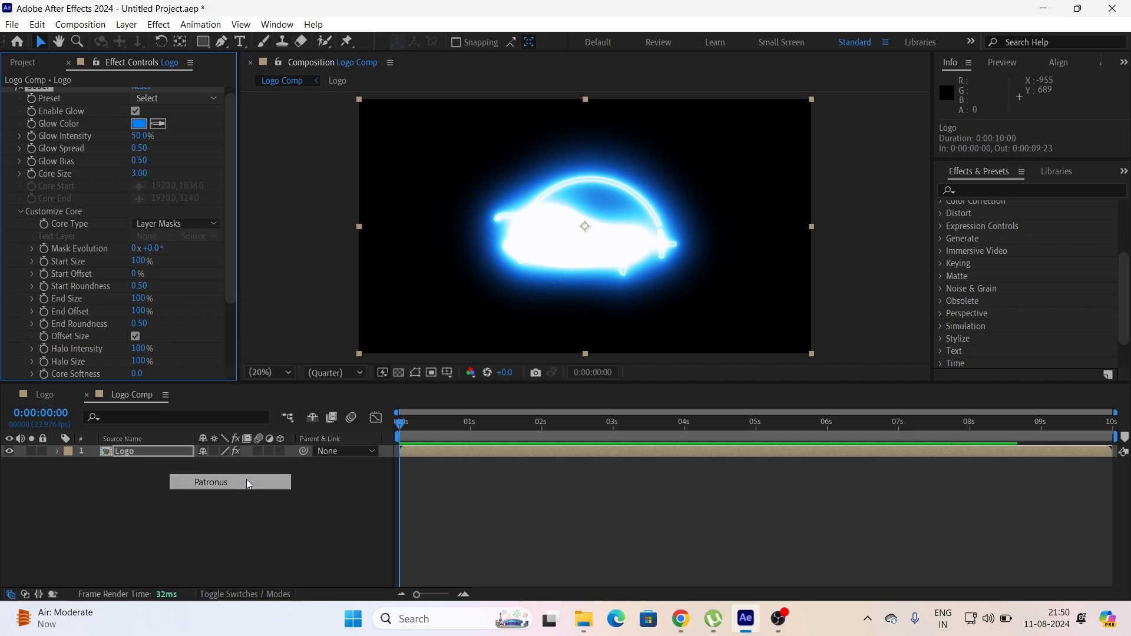
click(135, 128)
mouse_move(595, 382)
mouse_down()
mouse_move(595, 403)
mouse_move(598, 377)
mouse_move(599, 388)
mouse_up()
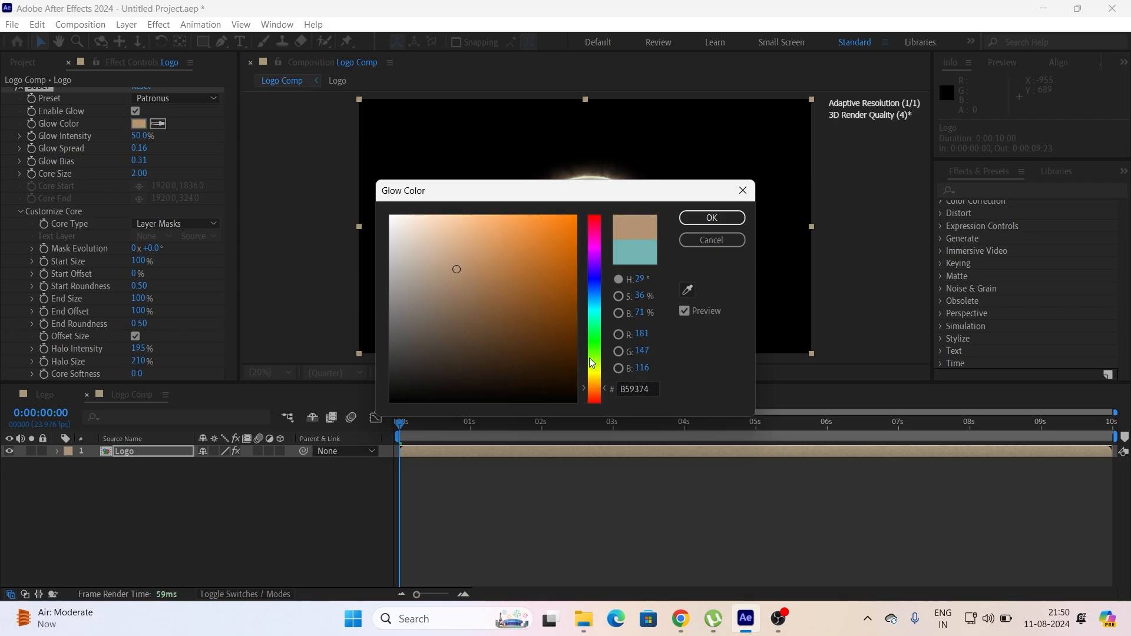
mouse_move(507, 244)
mouse_down()
mouse_move(533, 222)
mouse_move(543, 258)
mouse_move(512, 229)
mouse_move(530, 222)
mouse_up()
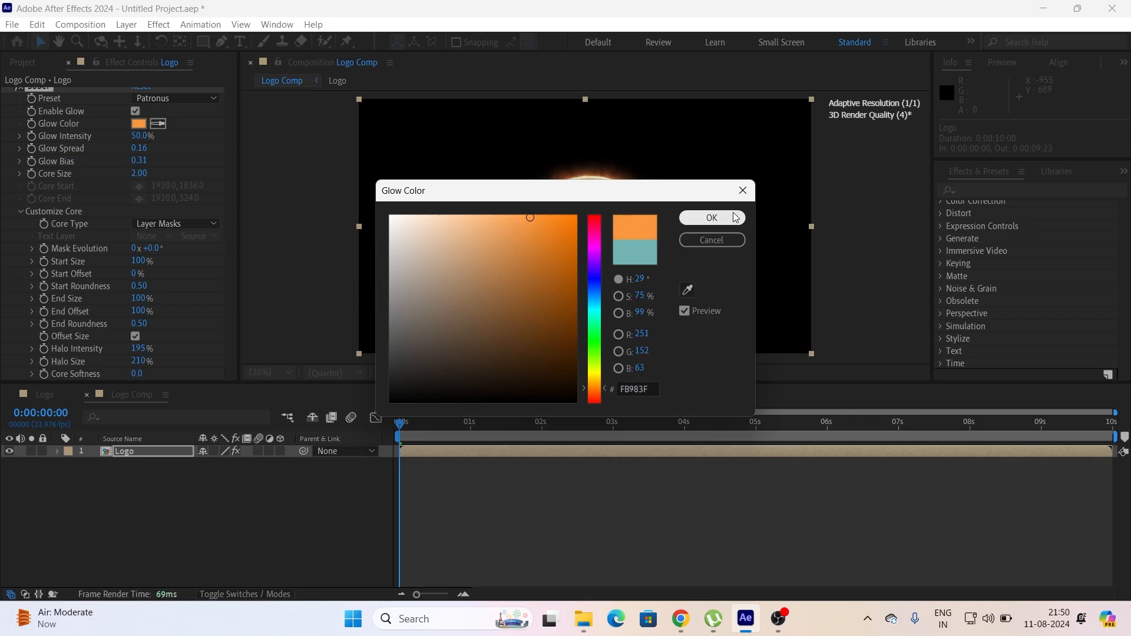
click(711, 217)
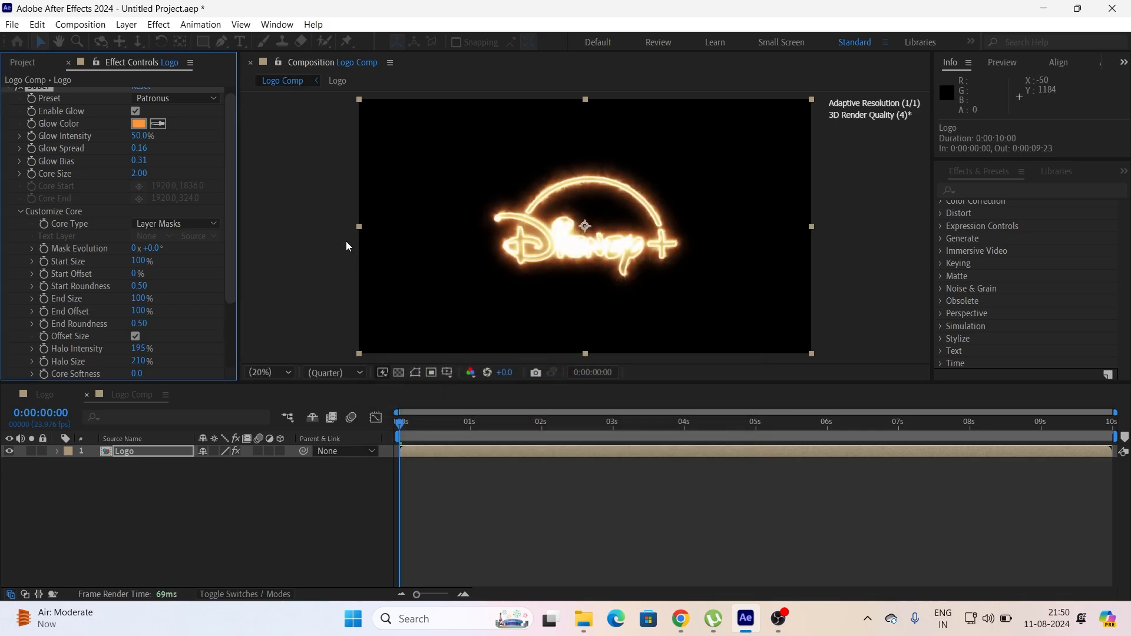
Step: Enable keyframing for Saber's Mask Evolution at 0:00:00:00 and set Start Size to 0% without keyframing it
click(45, 250)
click(47, 263)
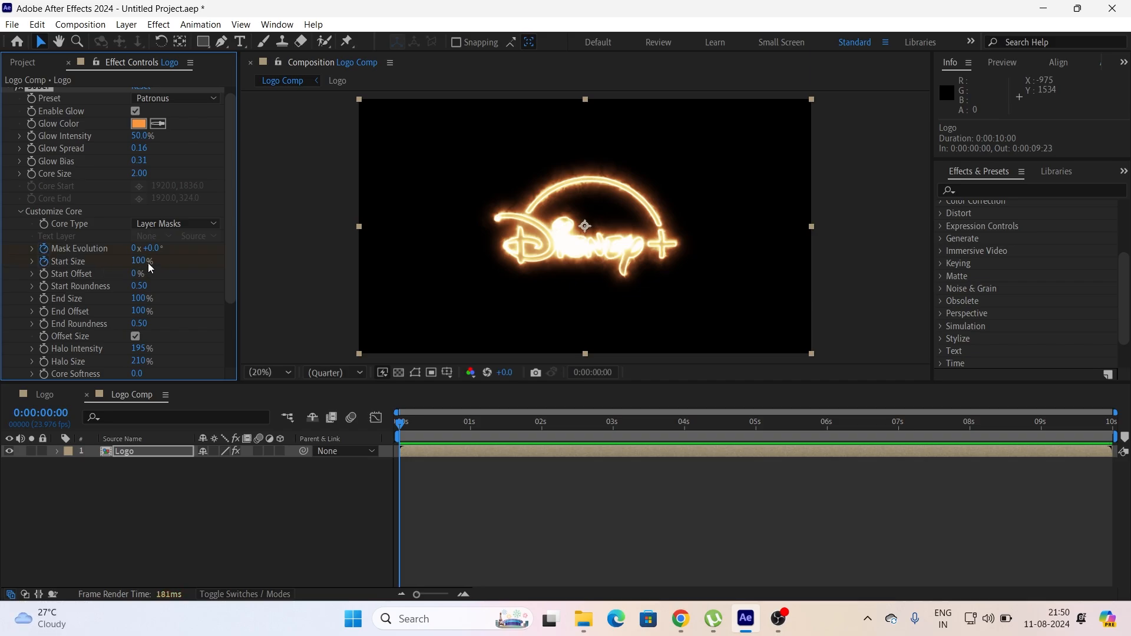
drag(148, 263, 16, 267)
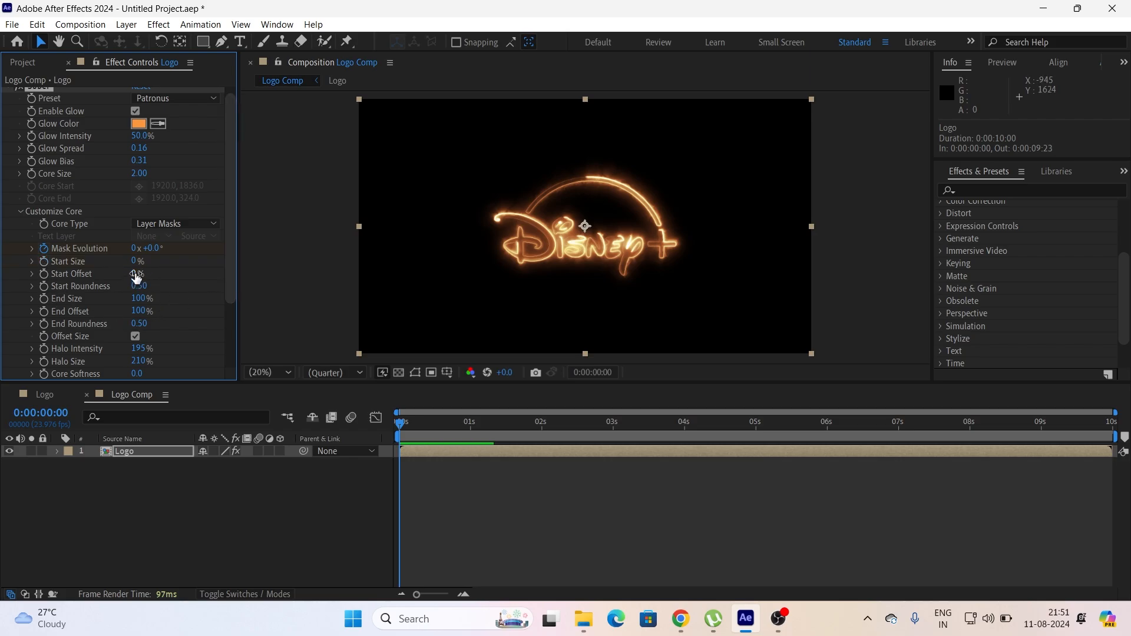
Step: Set Saber's Start Offset to 100% and enable keyframing for End Size and End Offset at 0:00:00:00
drag(136, 274, 194, 274)
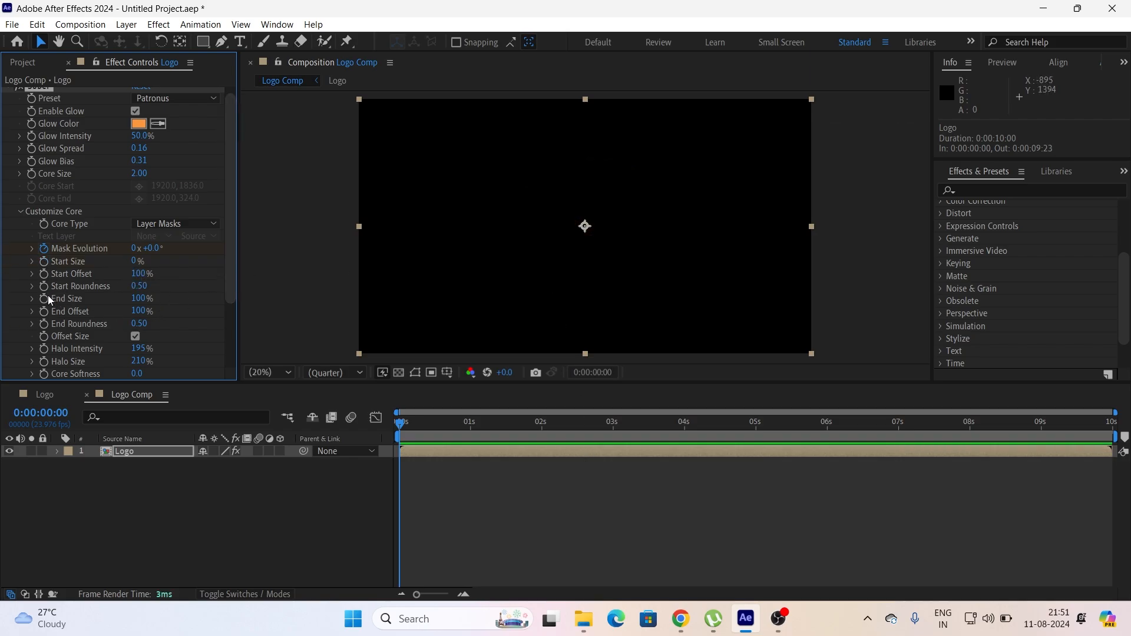
click(46, 313)
Step: Delete the Mask Path keyframes of all 13 masks on the Logo layer, keeping the Saber keyframes, and collapse the layer
click(139, 454)
key(u)
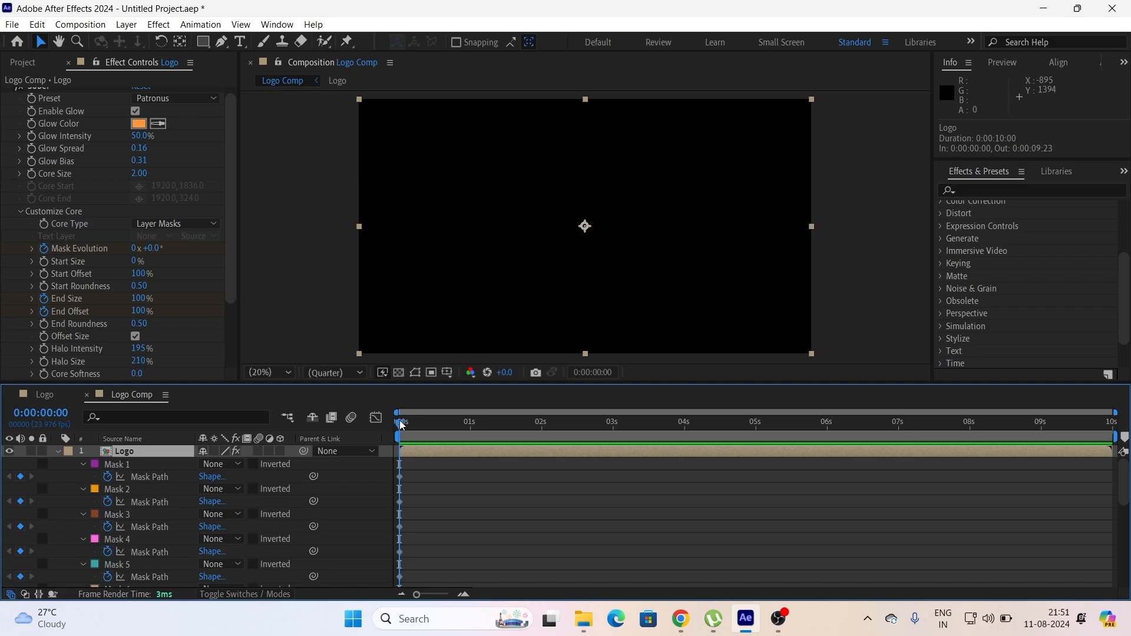
click(417, 423)
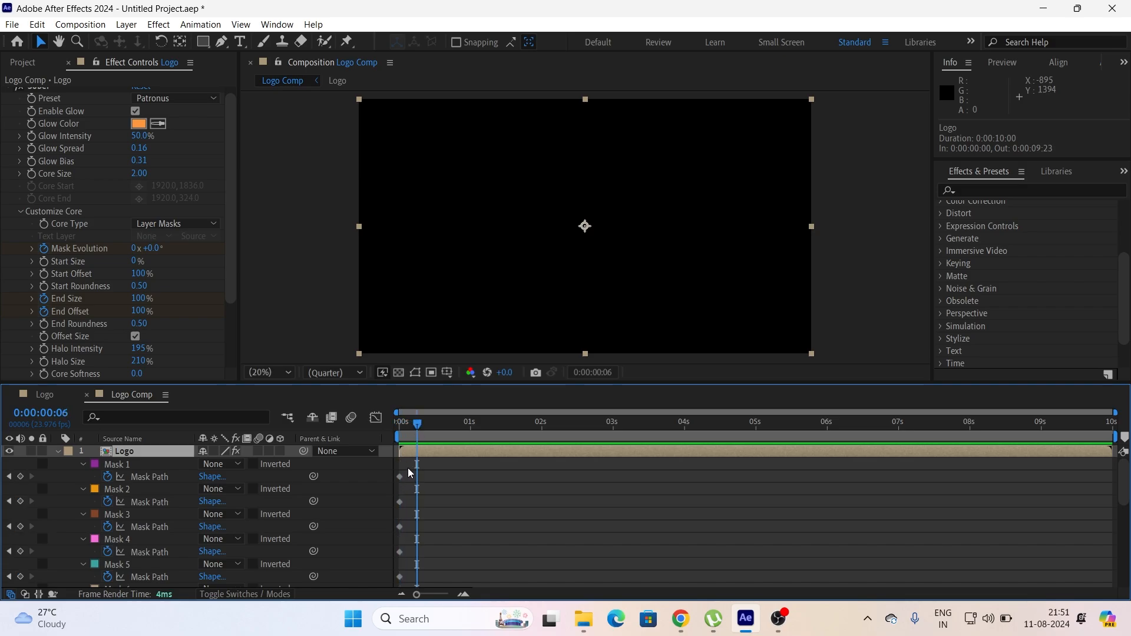
drag(408, 468, 390, 536)
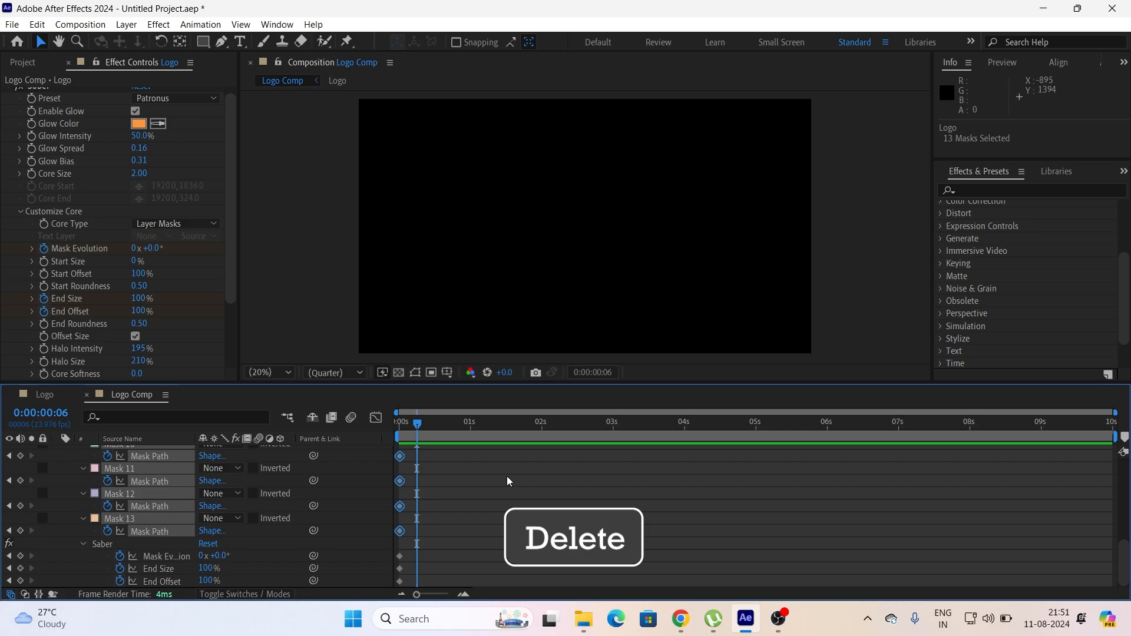
key(Delete)
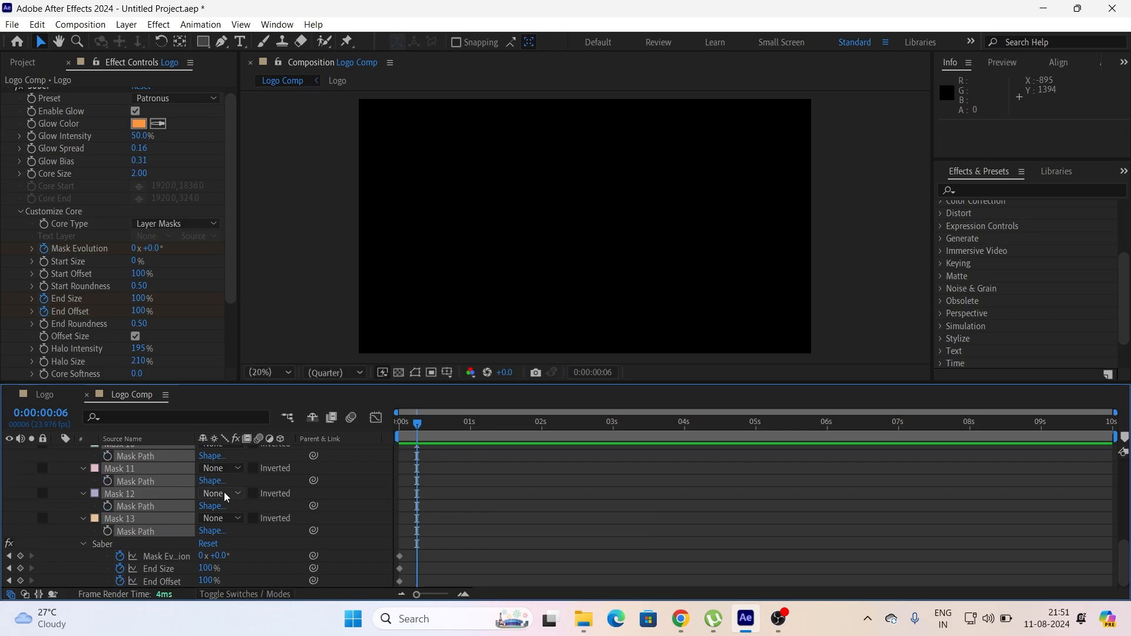
scroll(224, 492, up, 10)
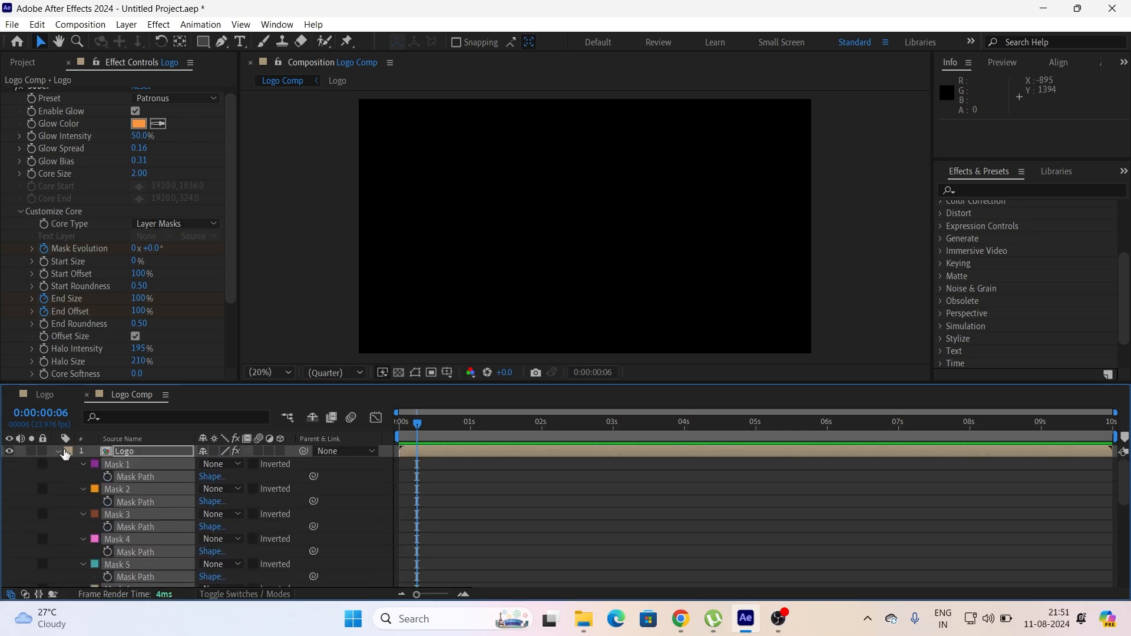
click(57, 451)
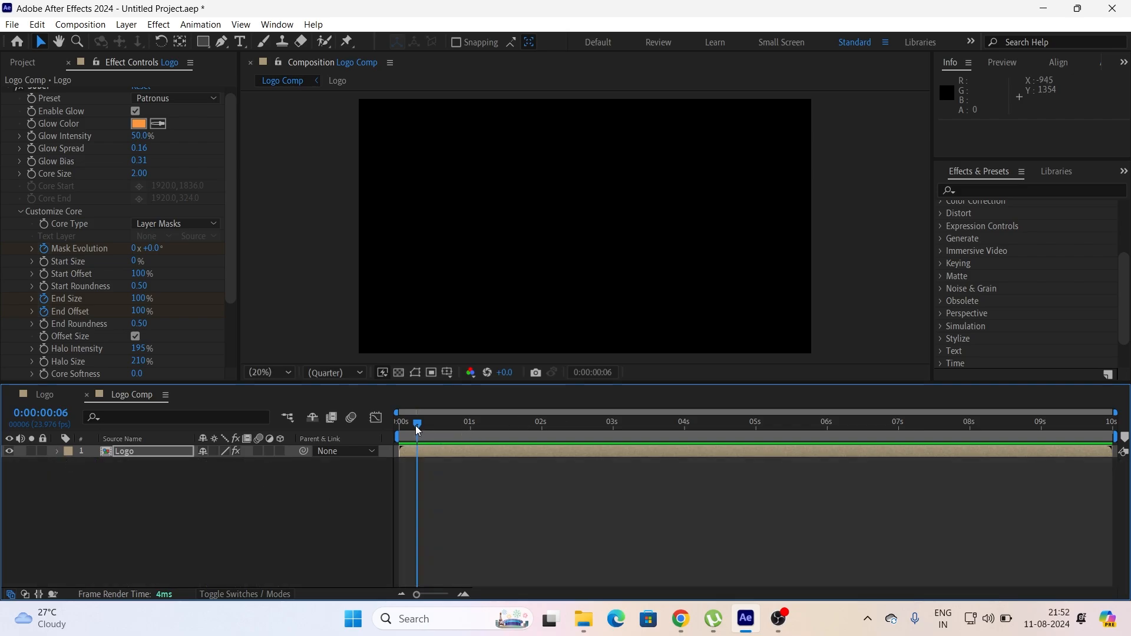
Step: Show the Logo layer's keyframed properties and set Saber's End Offset to 0% at 0:00:02:00
drag(417, 427, 387, 428)
click(158, 451)
key(u)
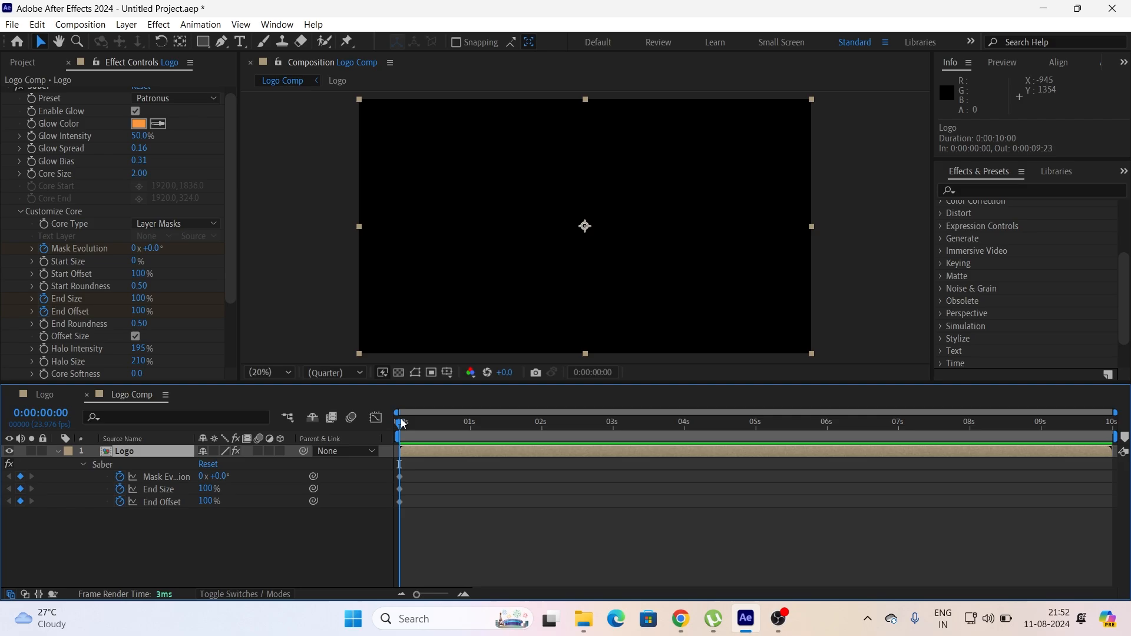
drag(401, 423, 542, 425)
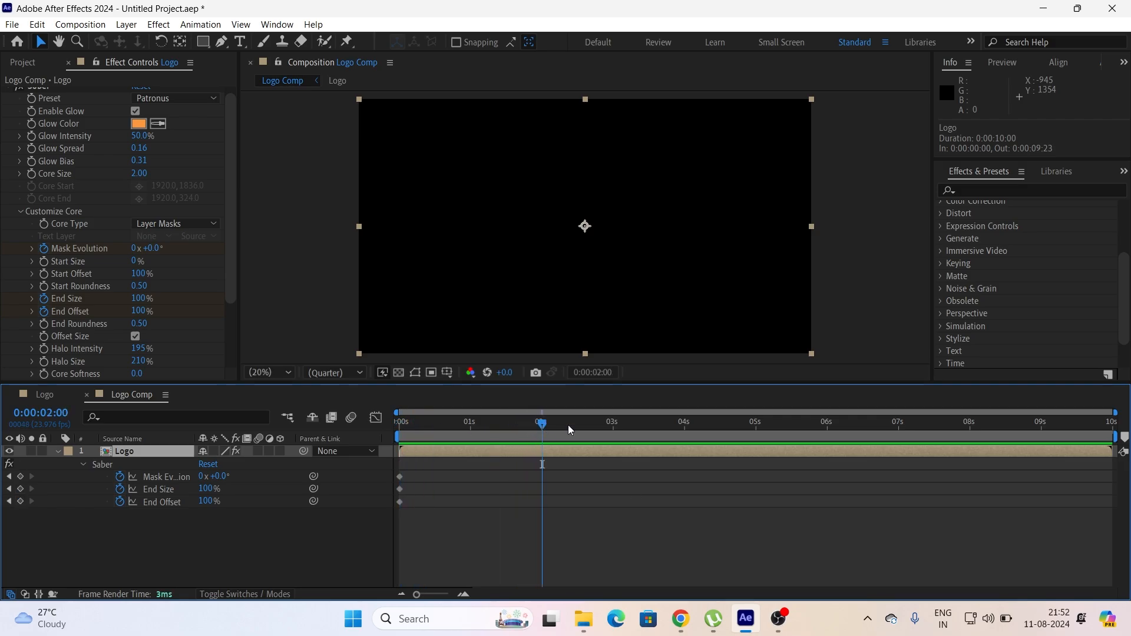
drag(141, 311, 2, 334)
Step: Add holding keyframes for Saber's End Size and End Offset at 0:00:07:00 with their current values
drag(543, 426, 899, 432)
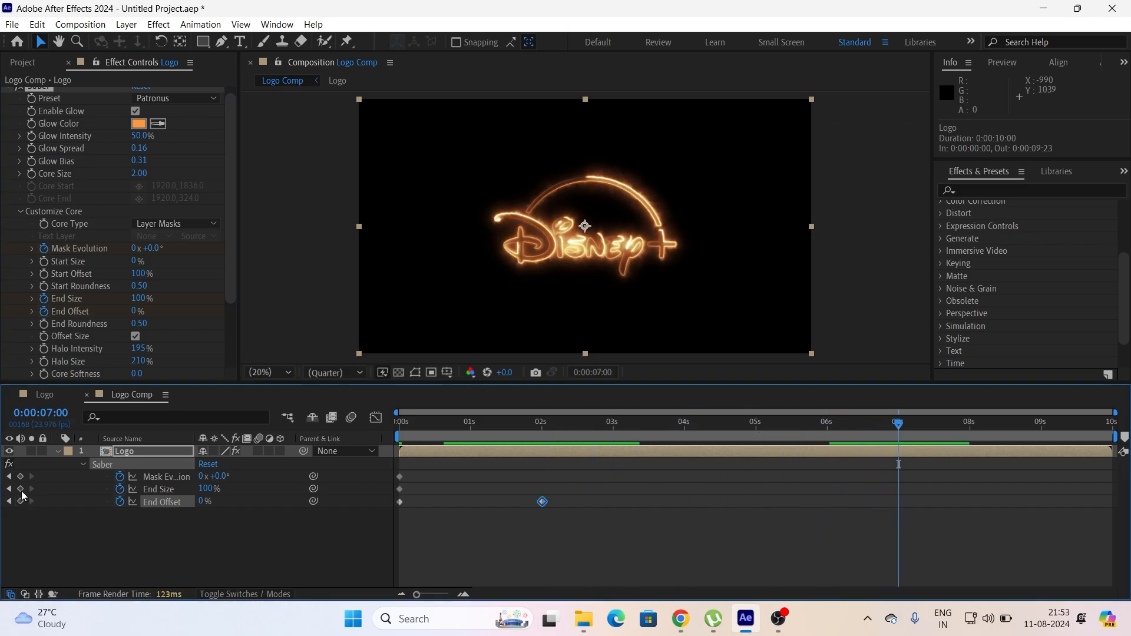
click(20, 489)
click(21, 502)
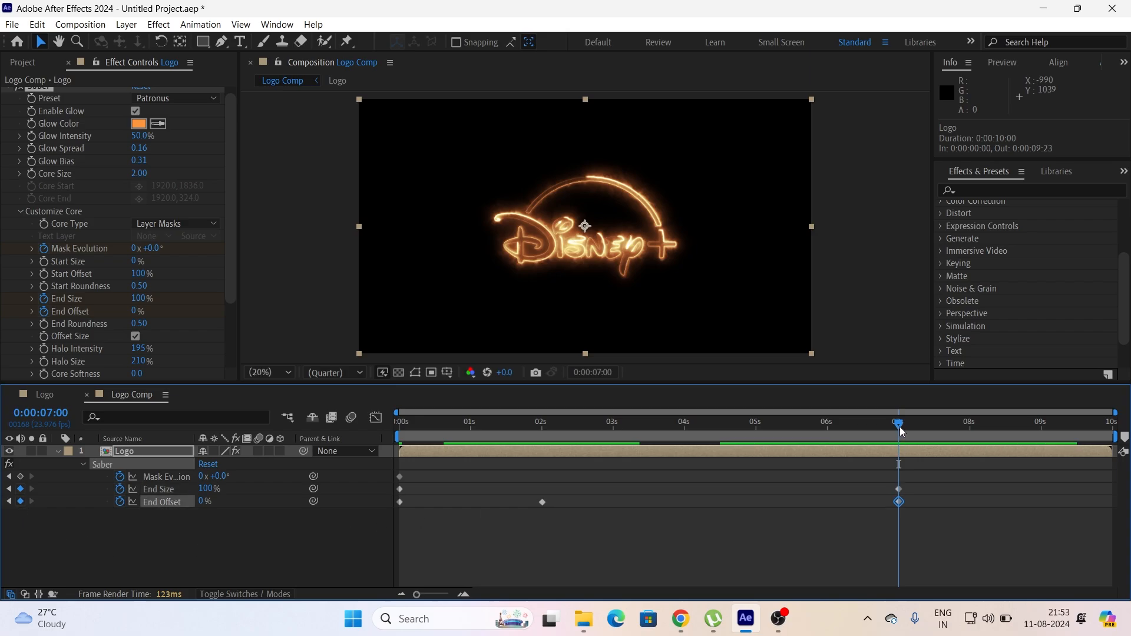
Step: At 0:00:07:23, set Saber's End Size to 0% and End Offset to 100%
drag(899, 430, 967, 436)
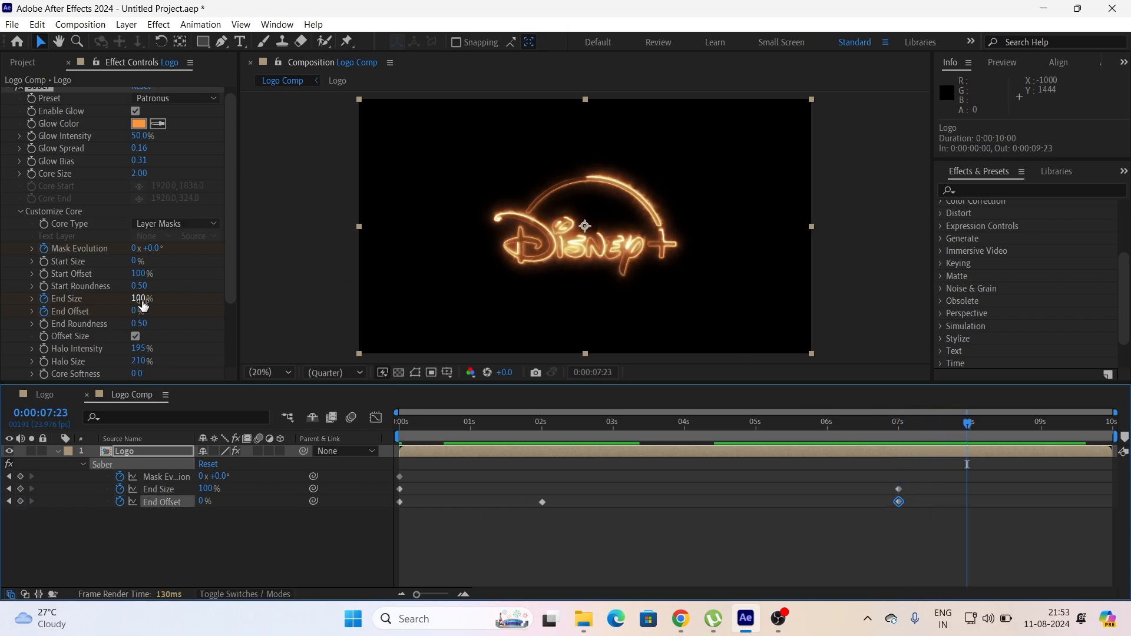
drag(140, 300, 42, 319)
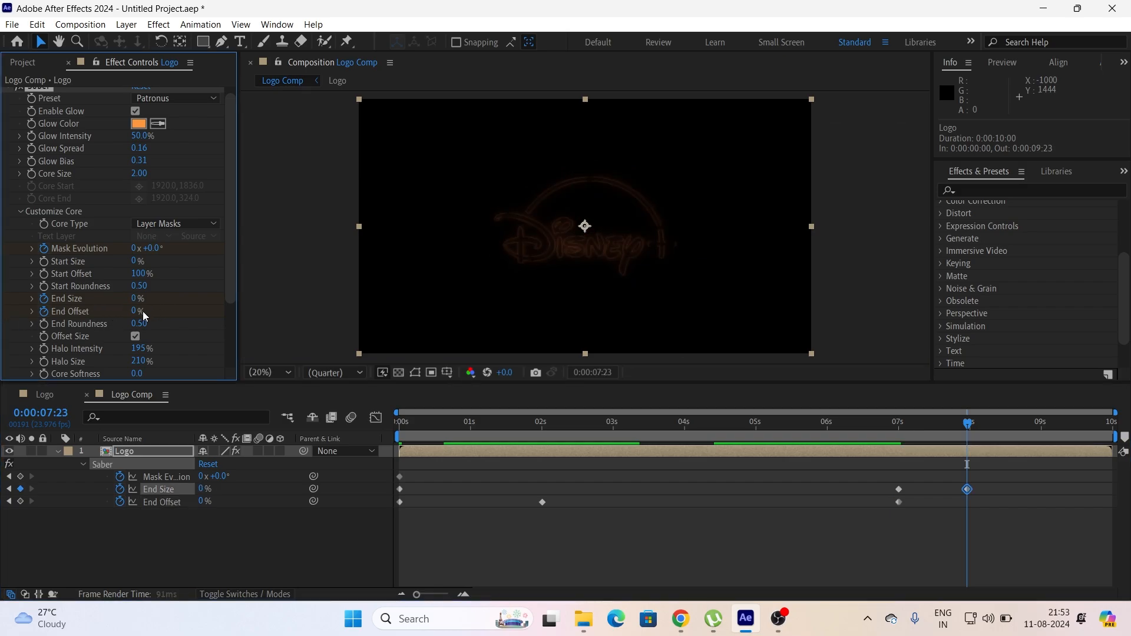
drag(142, 311, 485, 305)
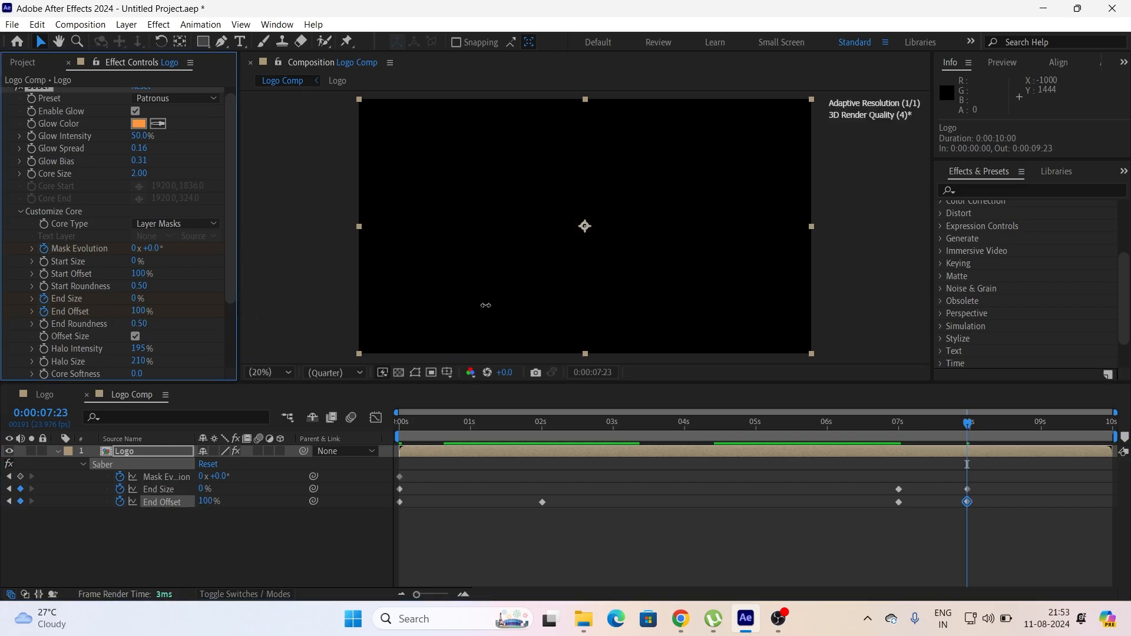
Step: Set Saber's Mask Evolution to 2 full revolutions at 0:00:07:23
click(135, 247)
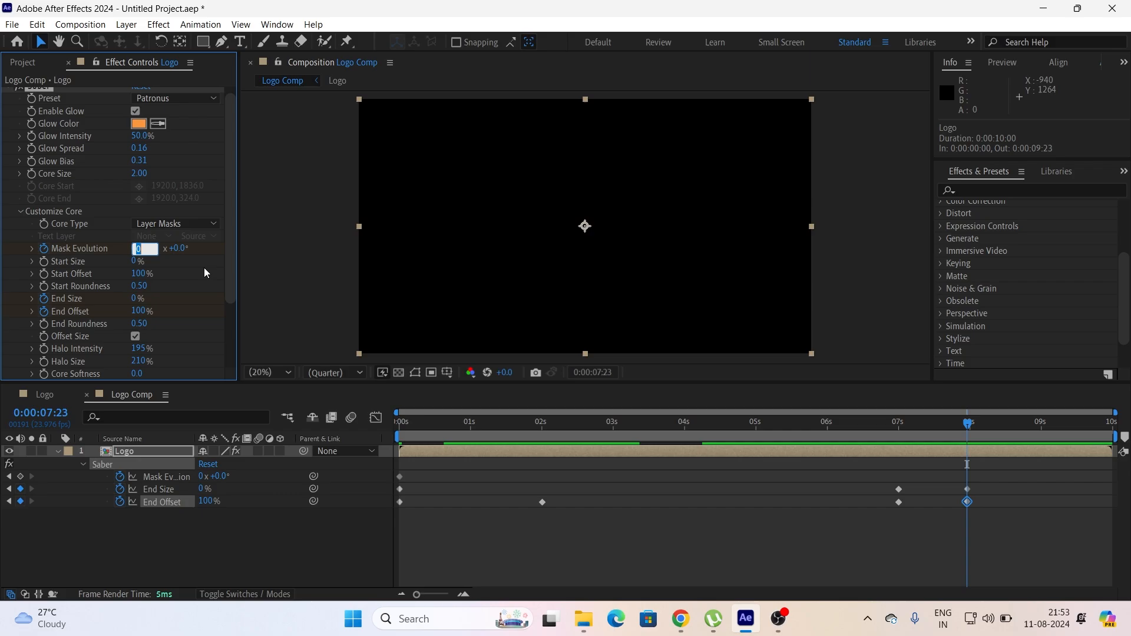
text(2)
key(Return)
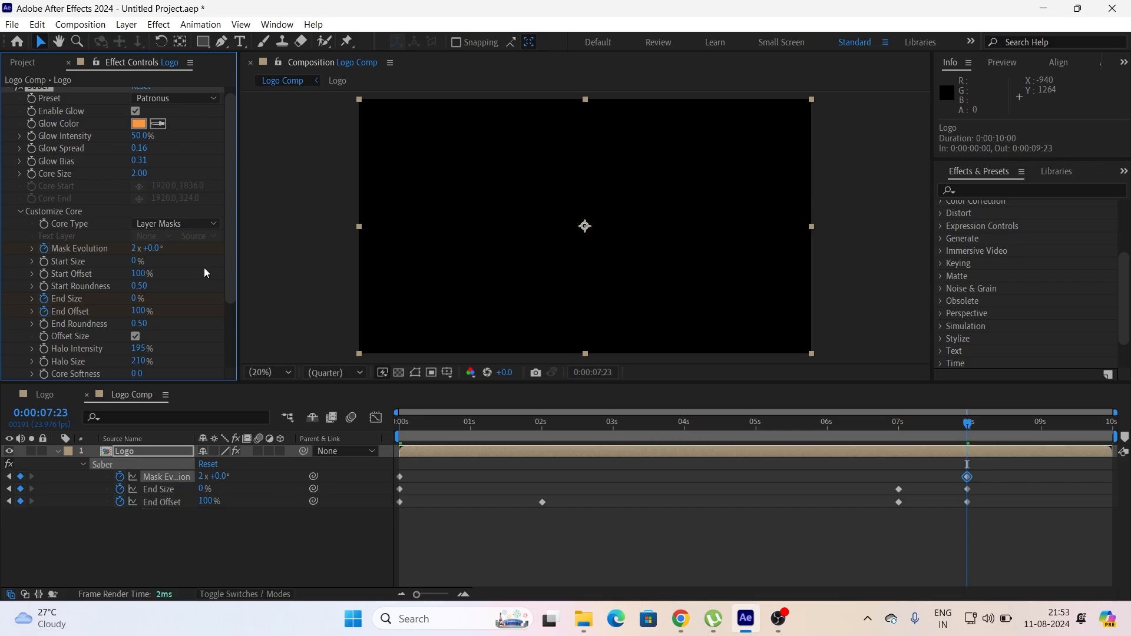
Step: Apply Easy Ease to the Saber keyframes at 0:00:07:00 and 0:00:07:23 and preview the glow at 0:00:01:16
drag(999, 513, 886, 464)
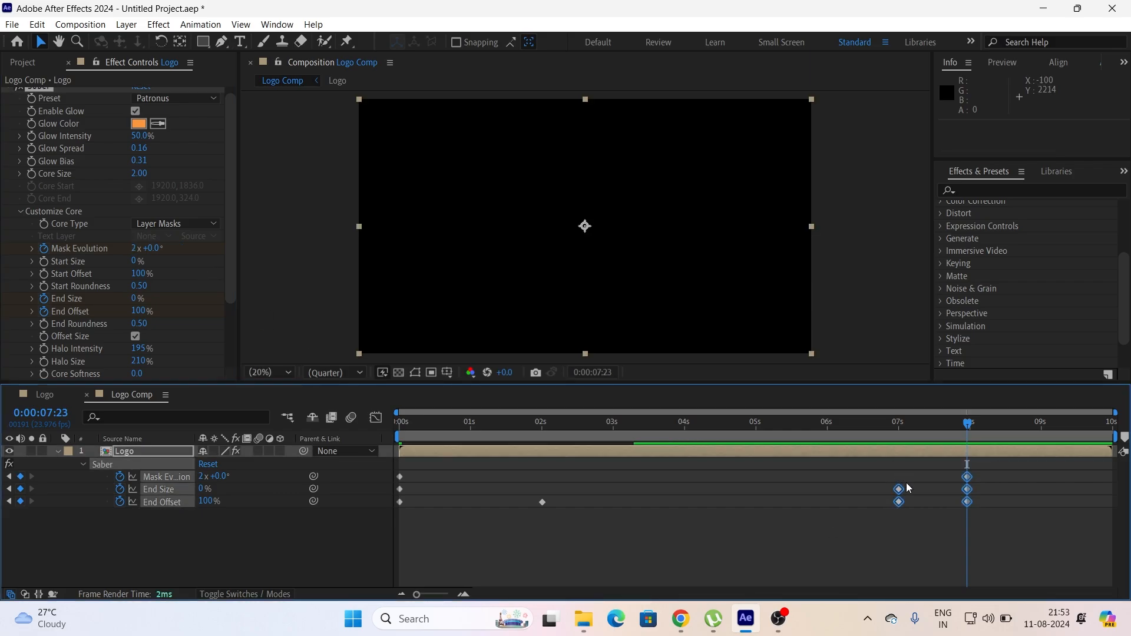
right_click(967, 476)
mouse_move(1016, 465)
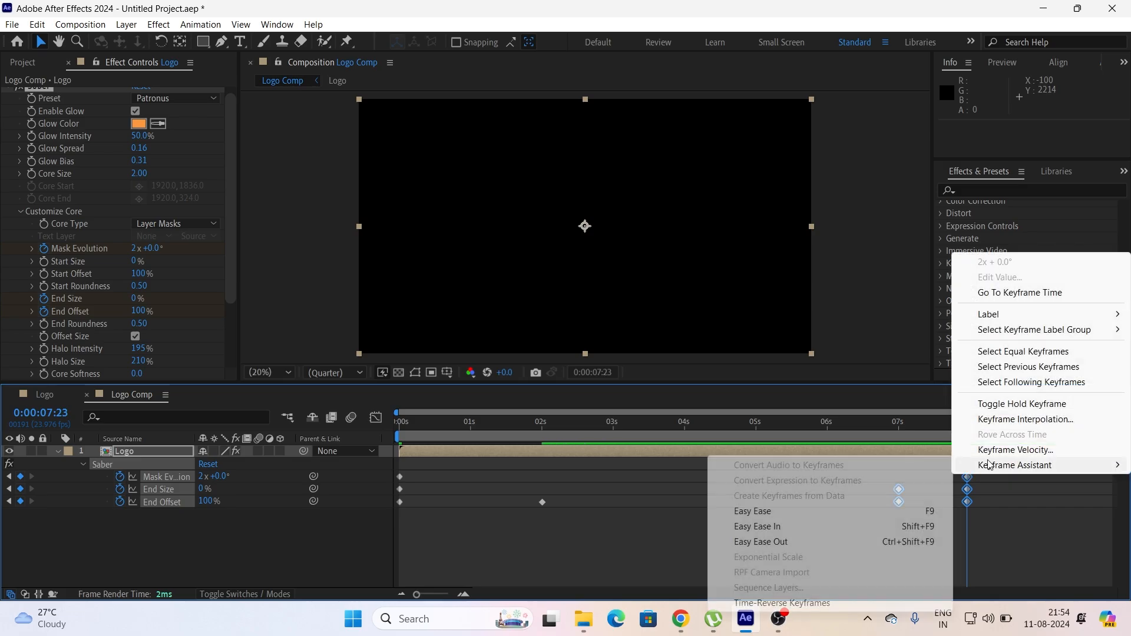
click(864, 511)
drag(514, 426, 518, 429)
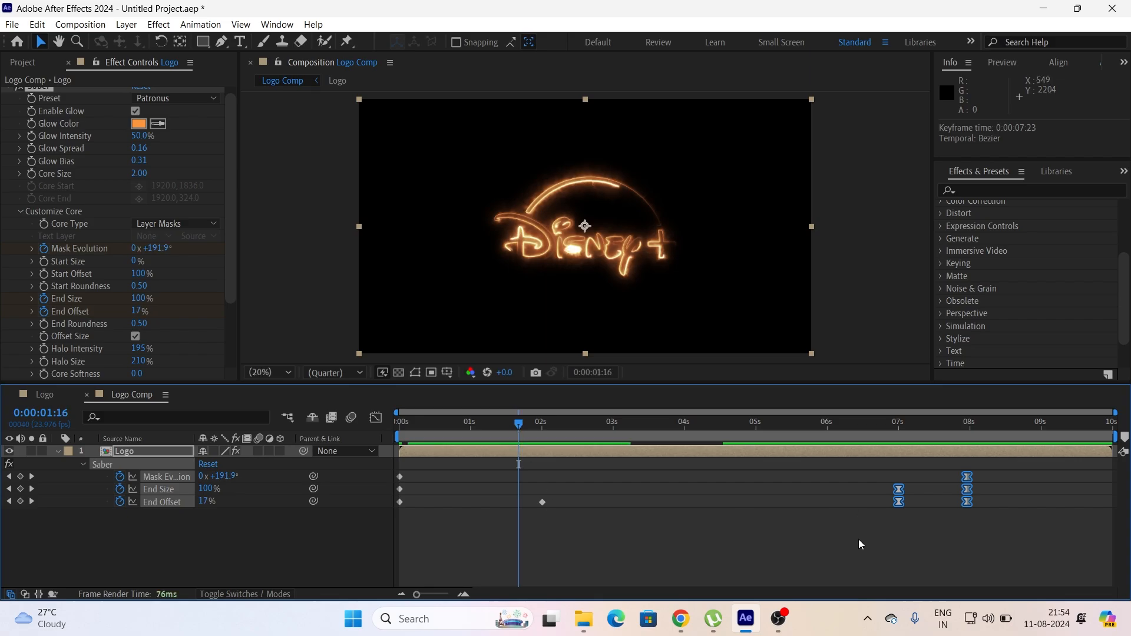
click(746, 494)
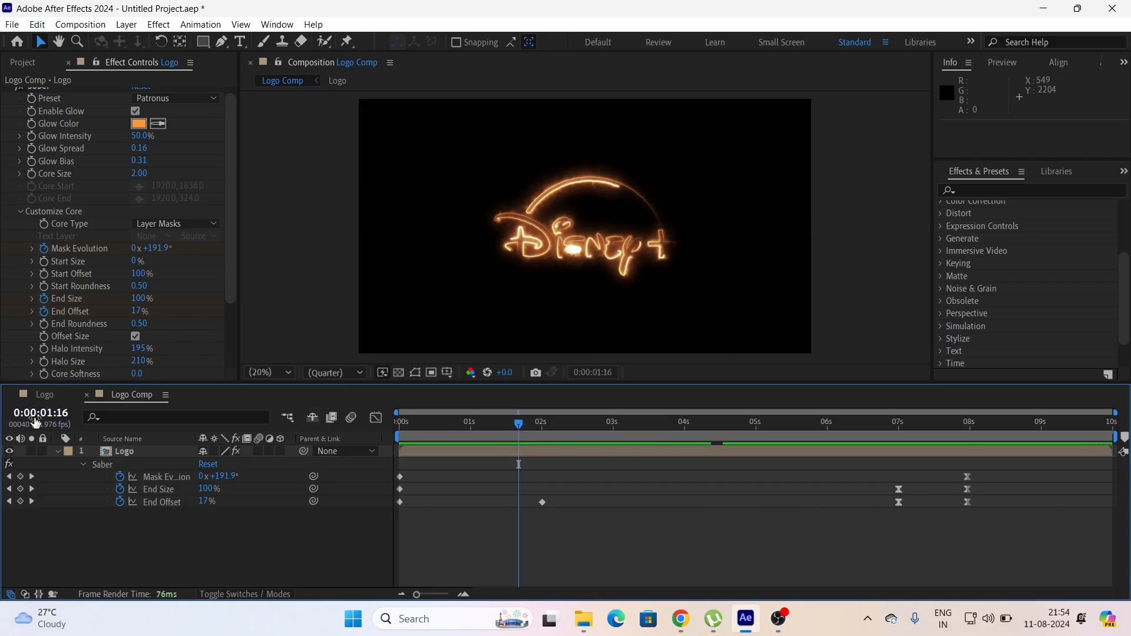
Step: Create a new 3840x2160, 23.976 fps, 10-second composition named Texture
click(22, 62)
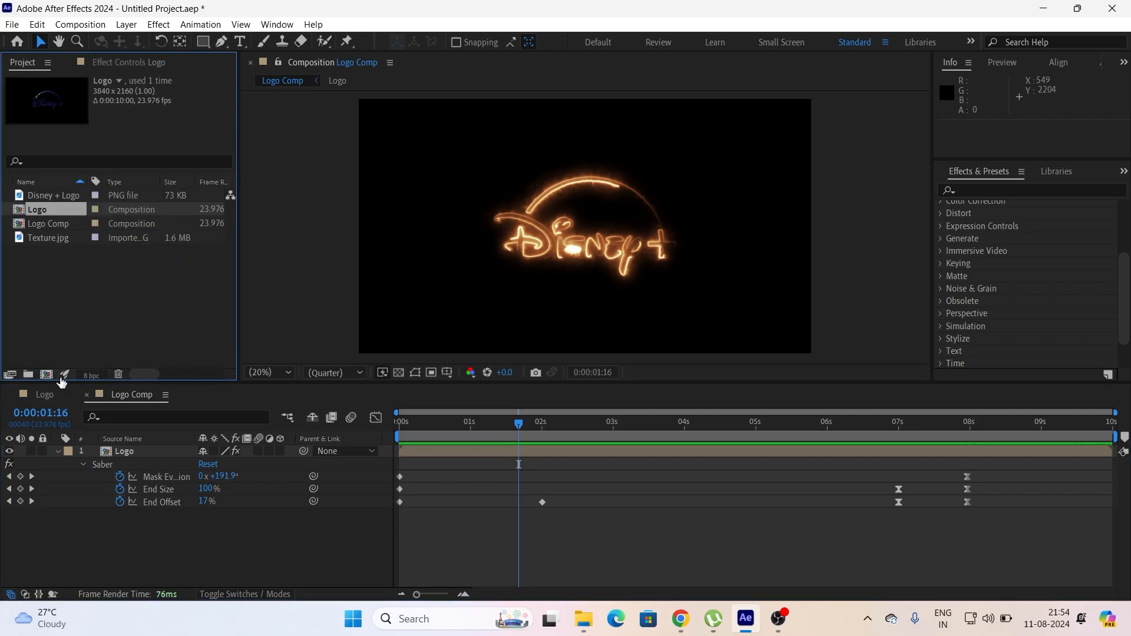
click(46, 375)
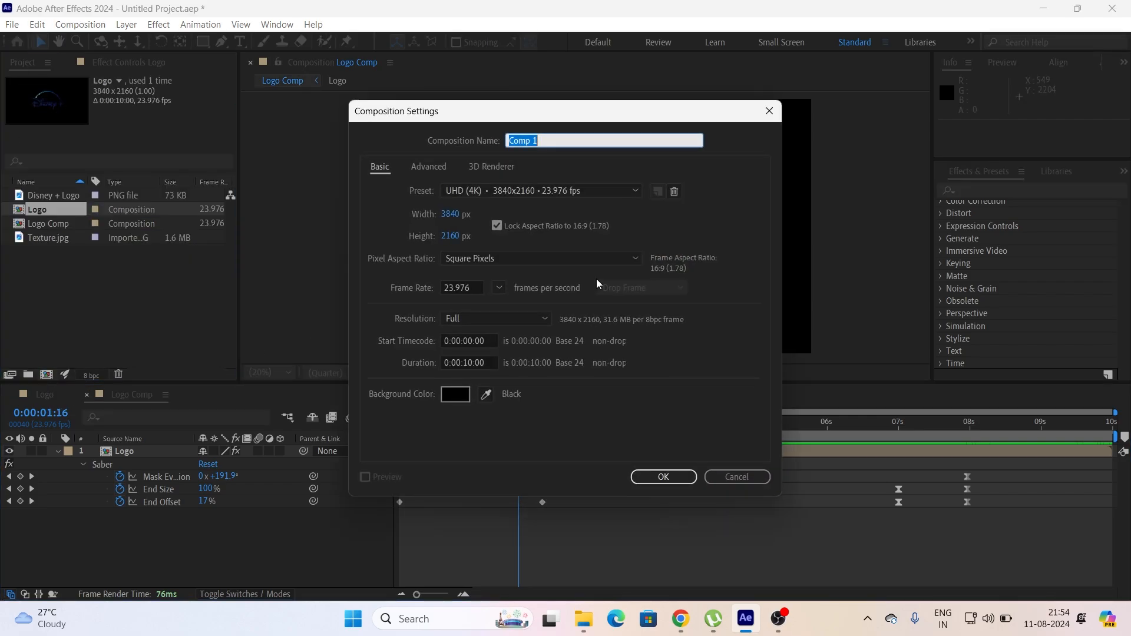
text(eexture)
key(Return)
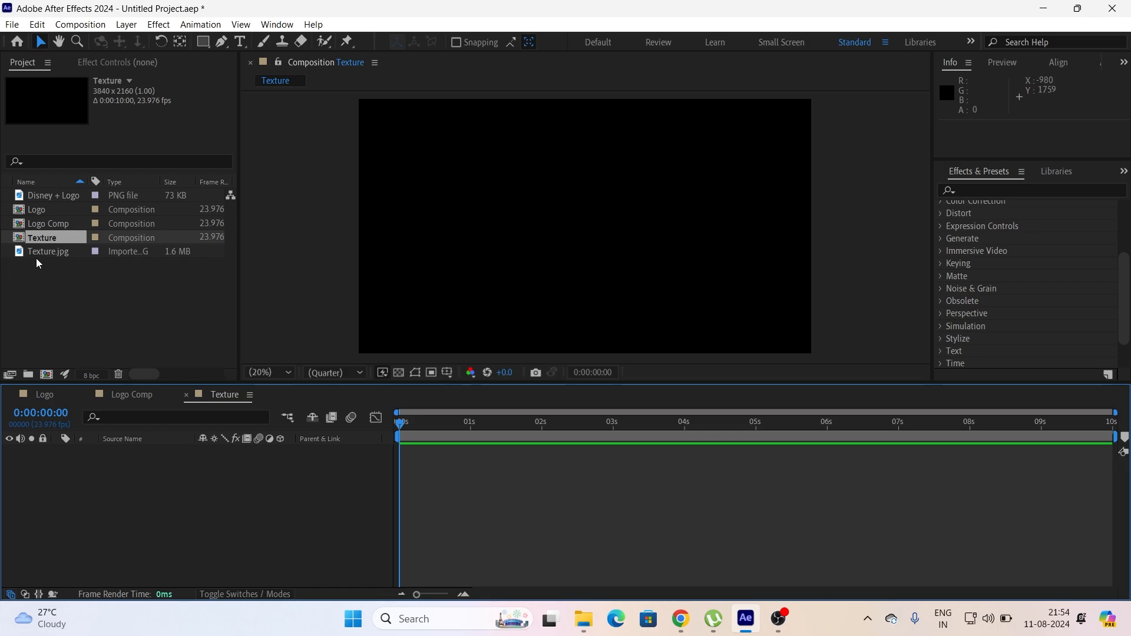
Step: Add Texture.jpg to the Texture composition and scale it to 128% so it fills the frame width
click(55, 253)
drag(62, 253, 76, 526)
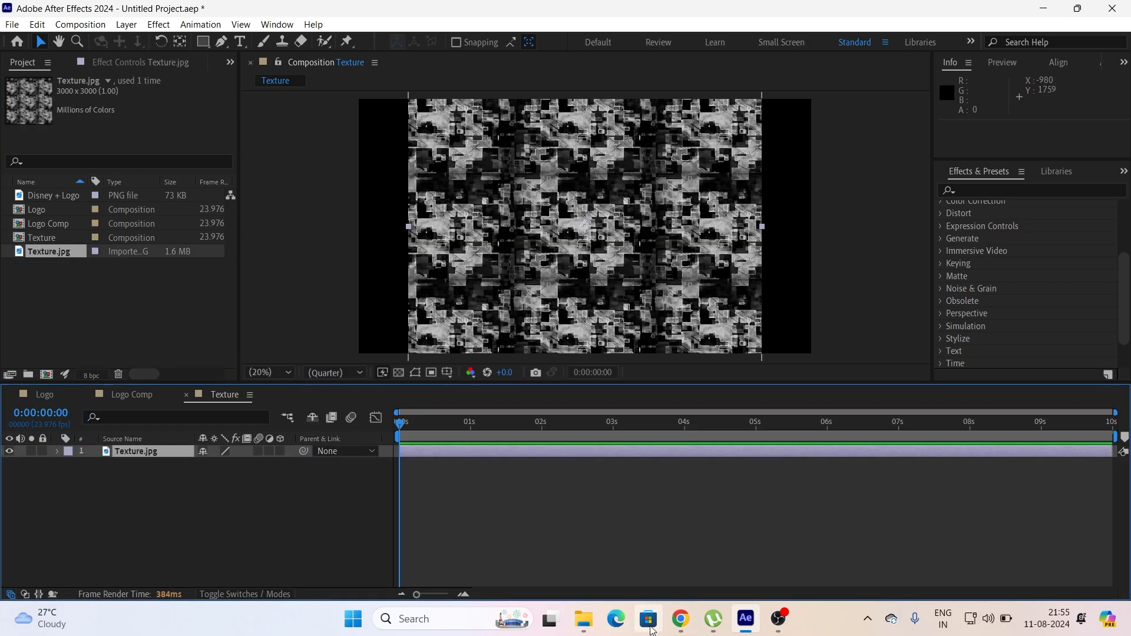
key(s)
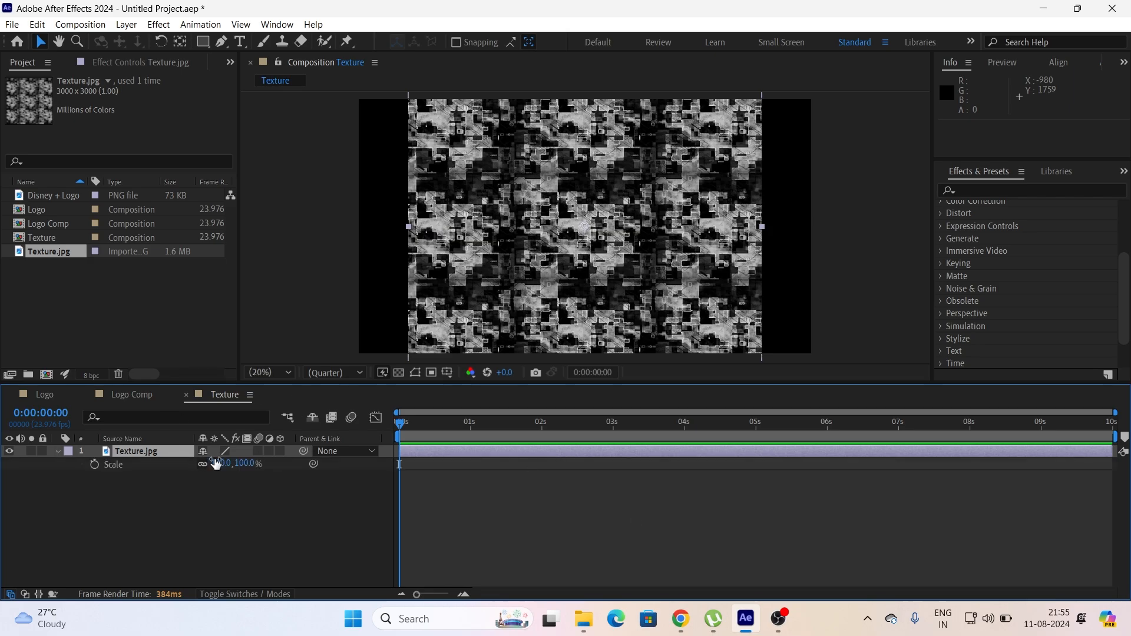
drag(244, 467, 264, 466)
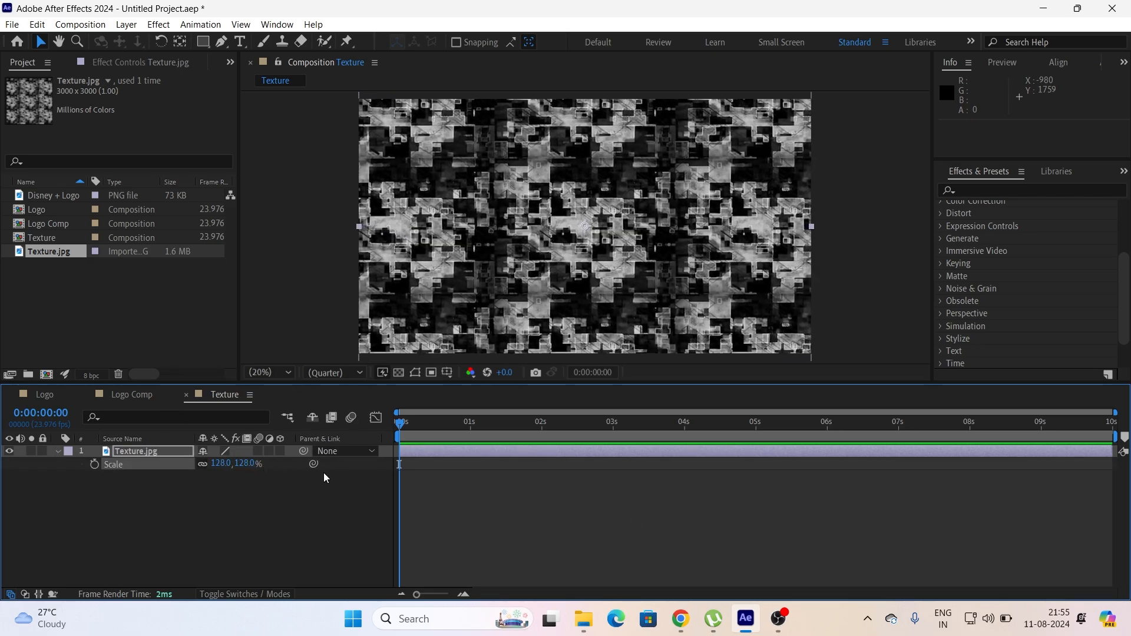
Step: Apply the Levels effect to the Texture.jpg layer and set its Gamma to 0.8
click(1005, 191)
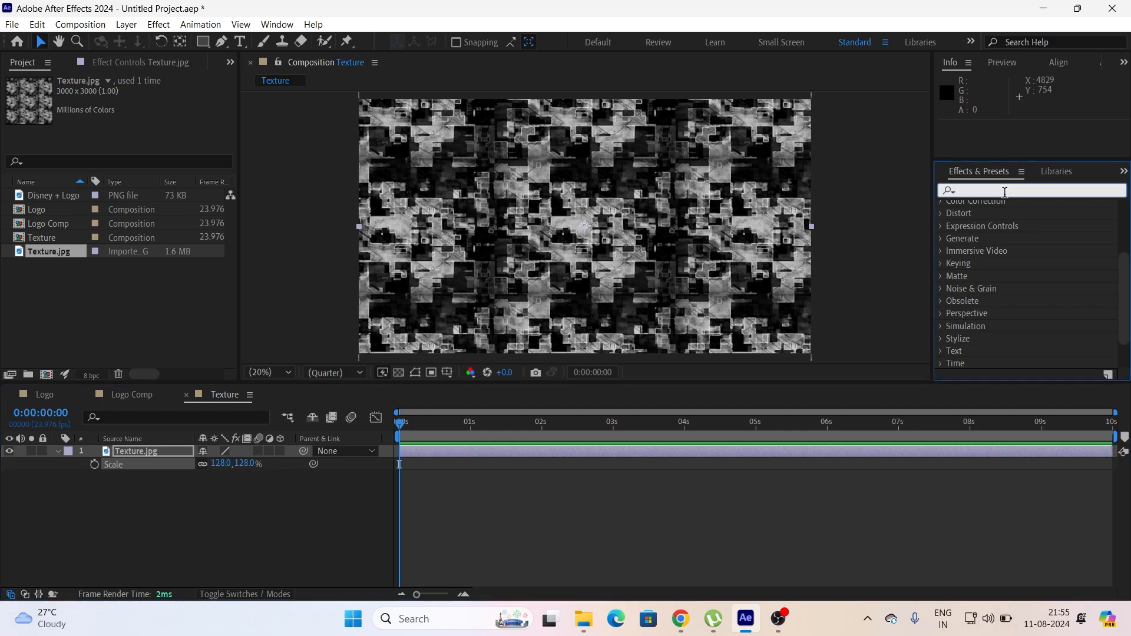
text(level)
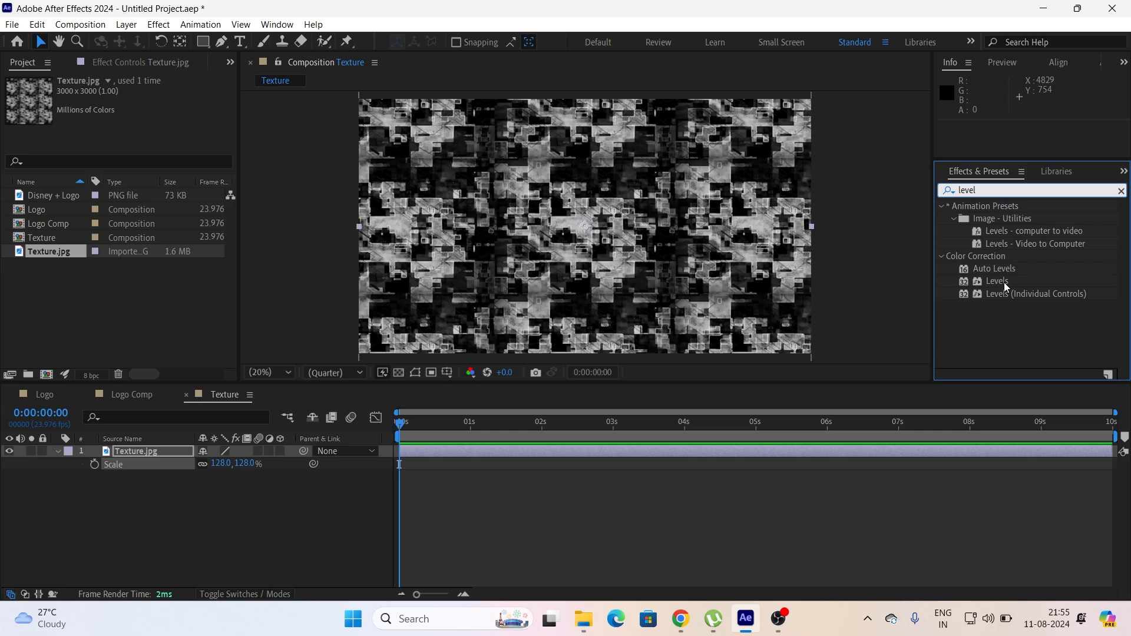
drag(1004, 281, 162, 449)
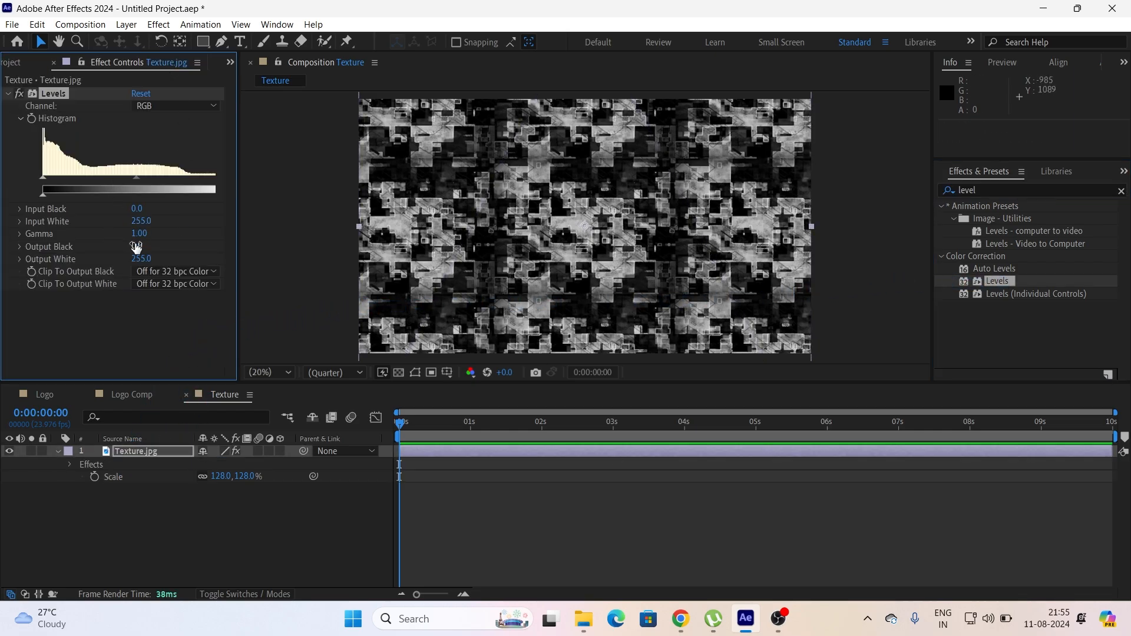
click(138, 234)
text(0.8)
key(Return)
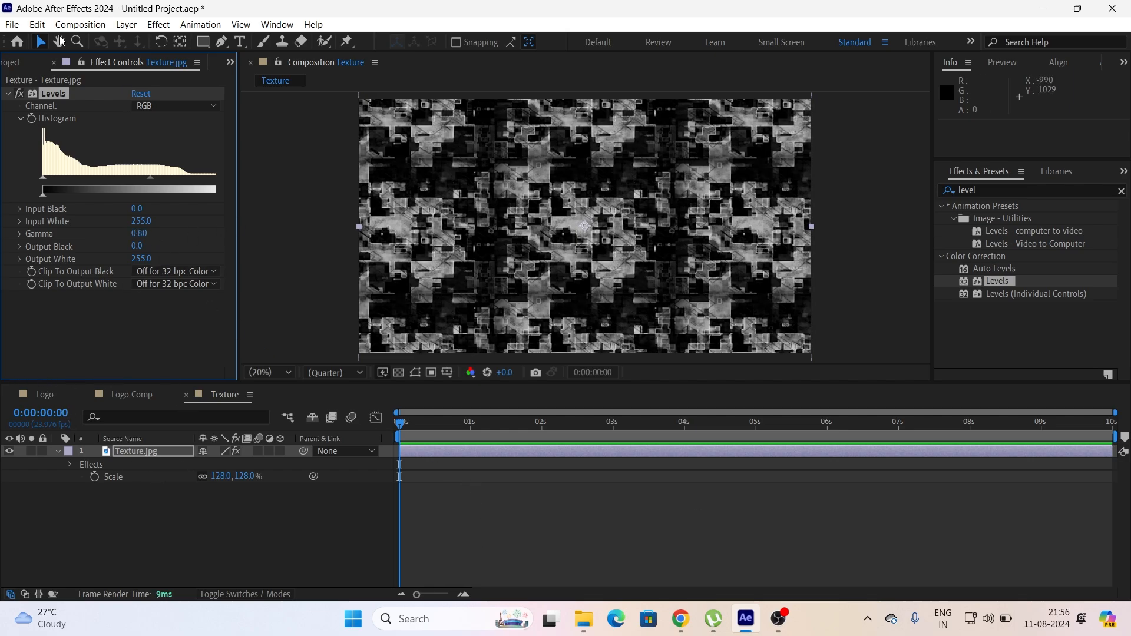
Step: Create a new 3840x2160, 23.976 fps, 10-second composition named Floor Comp
click(15, 63)
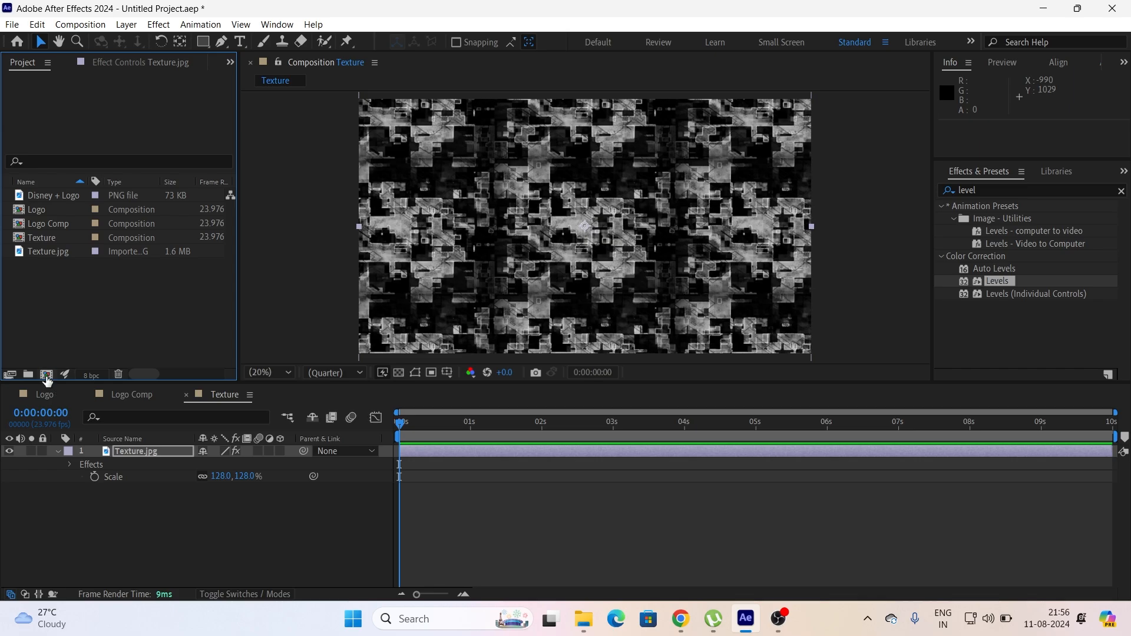
click(46, 375)
text(Floor Comp)
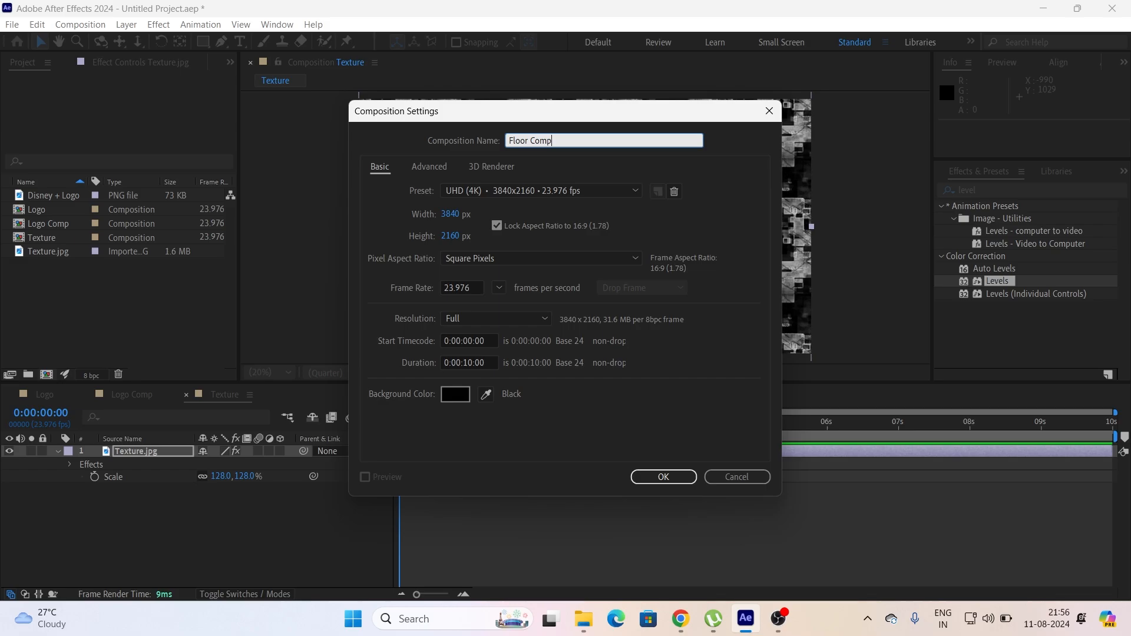
key(Return)
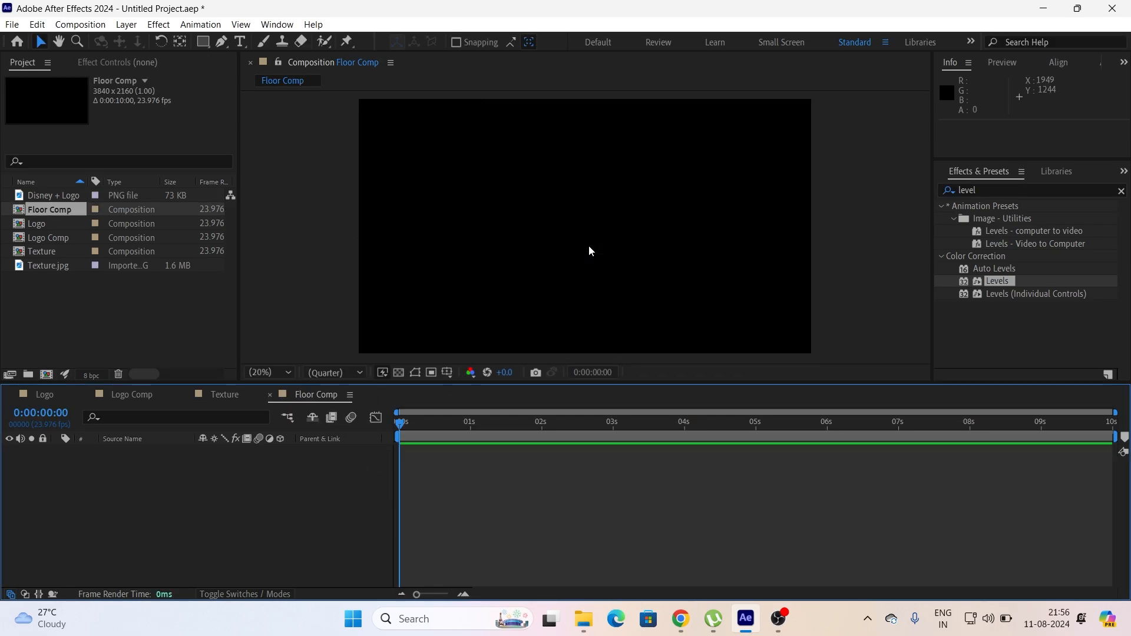
Step: Add the Texture composition to Floor Comp as a layer and make it a 3D layer
drag(48, 253, 71, 511)
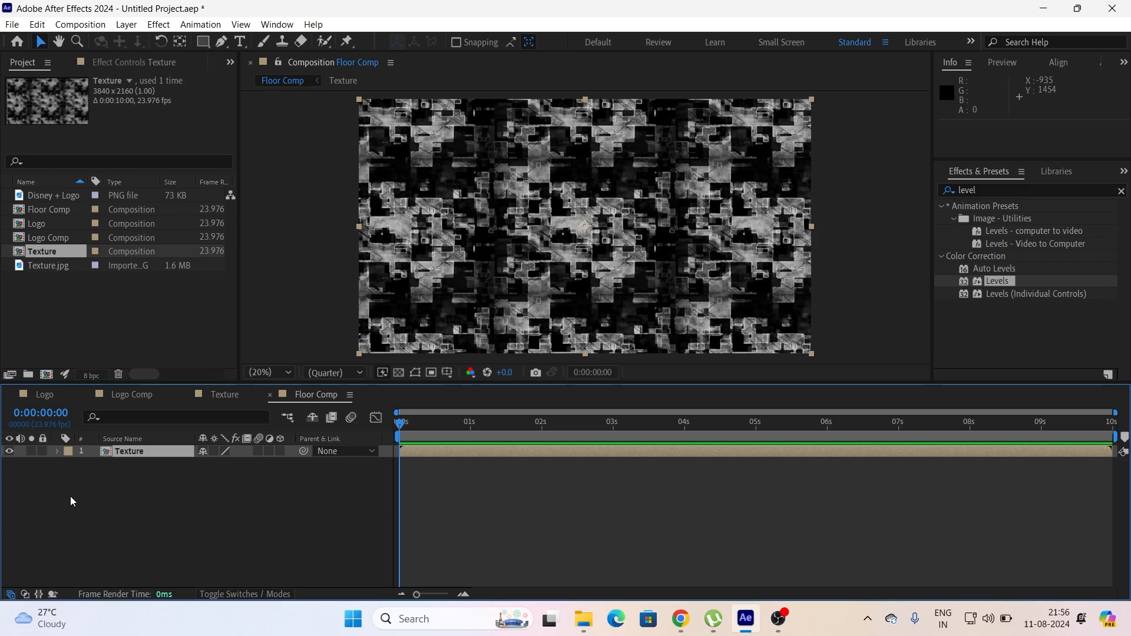
click(279, 451)
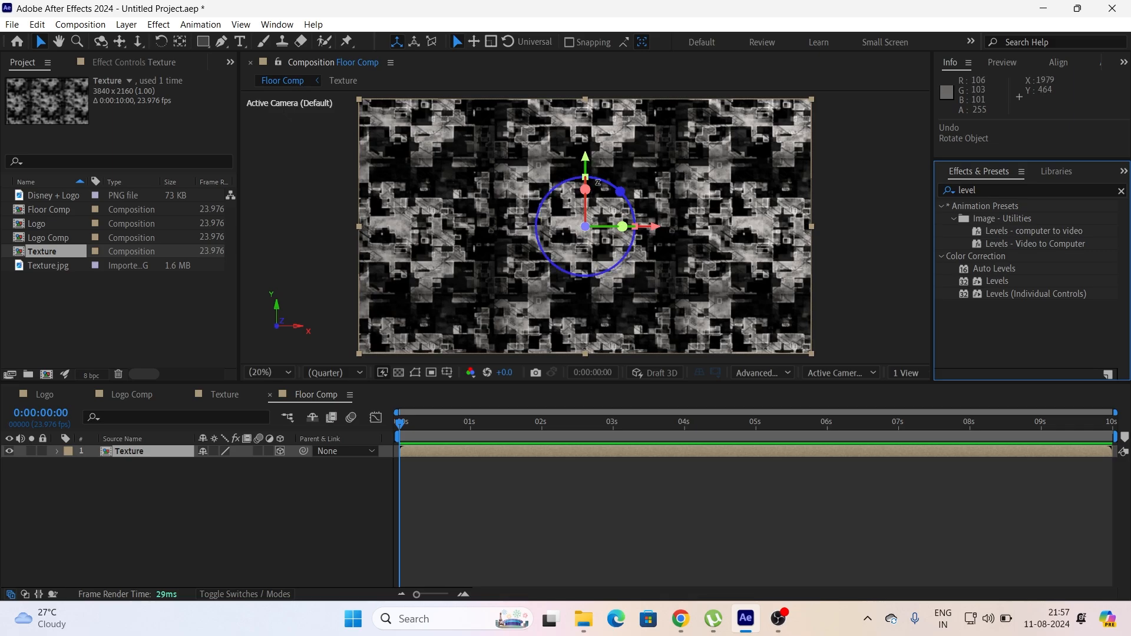
Step: Rotate the Texture layer flat as a floor, lower it to Y position 1754, and apply the Motion Tile effect to it
drag(585, 189, 601, 242)
click(966, 190)
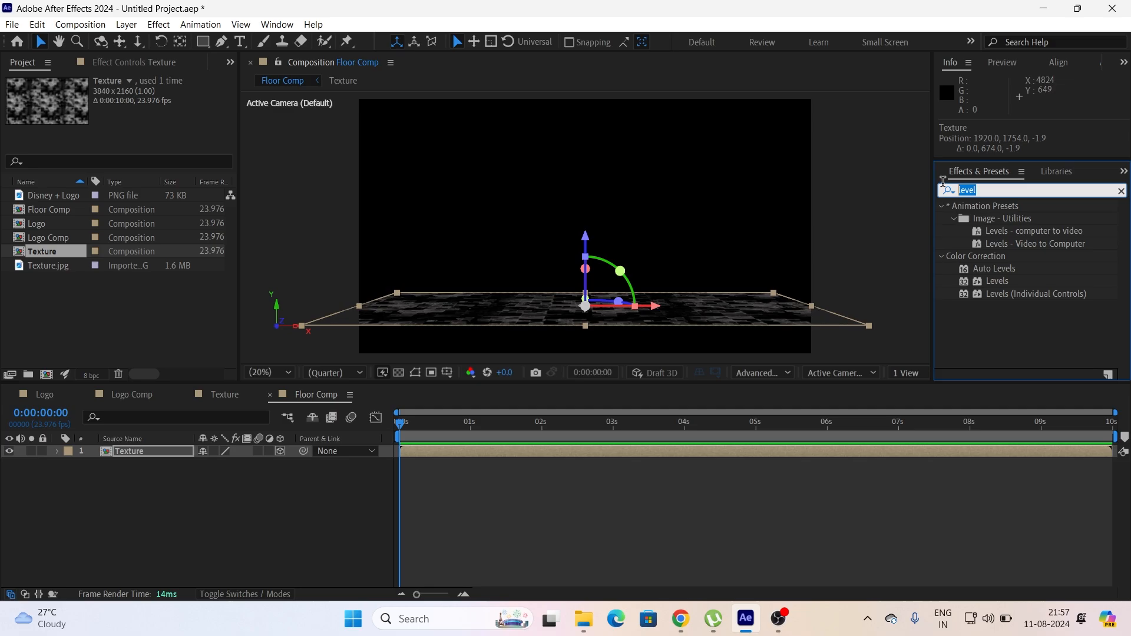
text(motion)
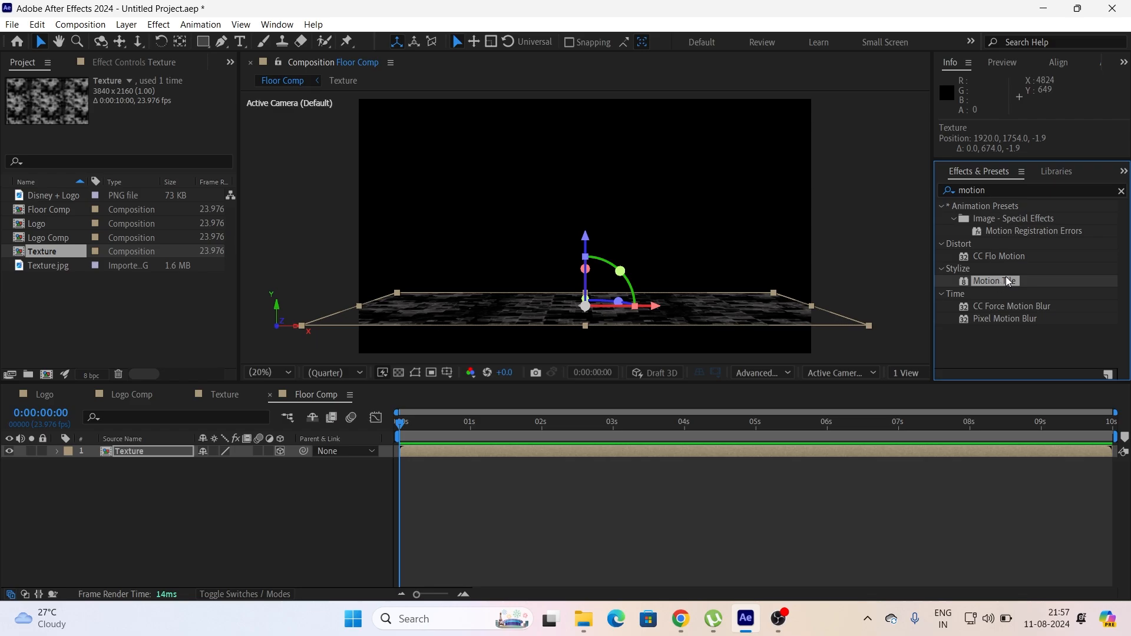
drag(995, 280, 591, 318)
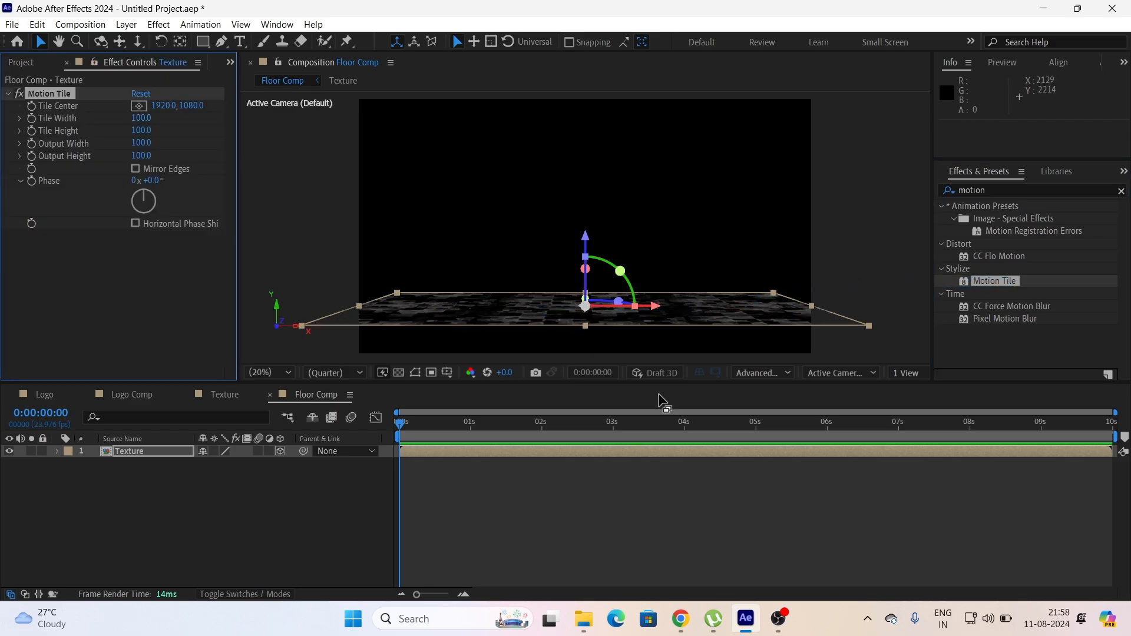
Step: Extend the floor with Motion Tile Output Width 330, Output Height 620 and Mirror Edges, and lower the layer to Y position 1789
drag(141, 143, 164, 142)
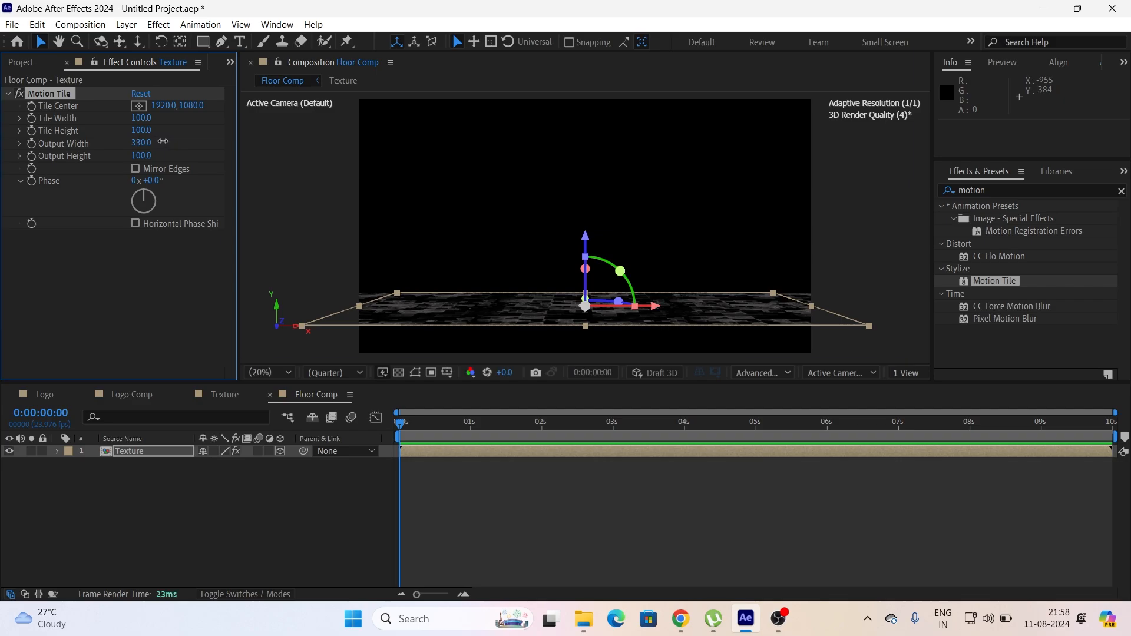
drag(143, 155, 175, 156)
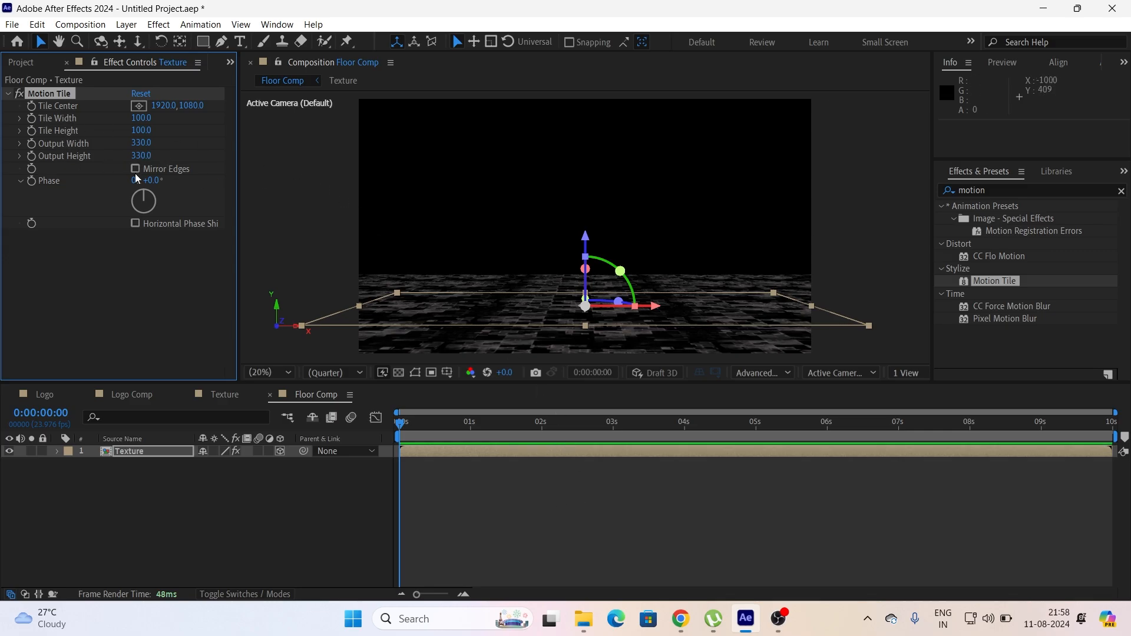
drag(140, 156, 163, 157)
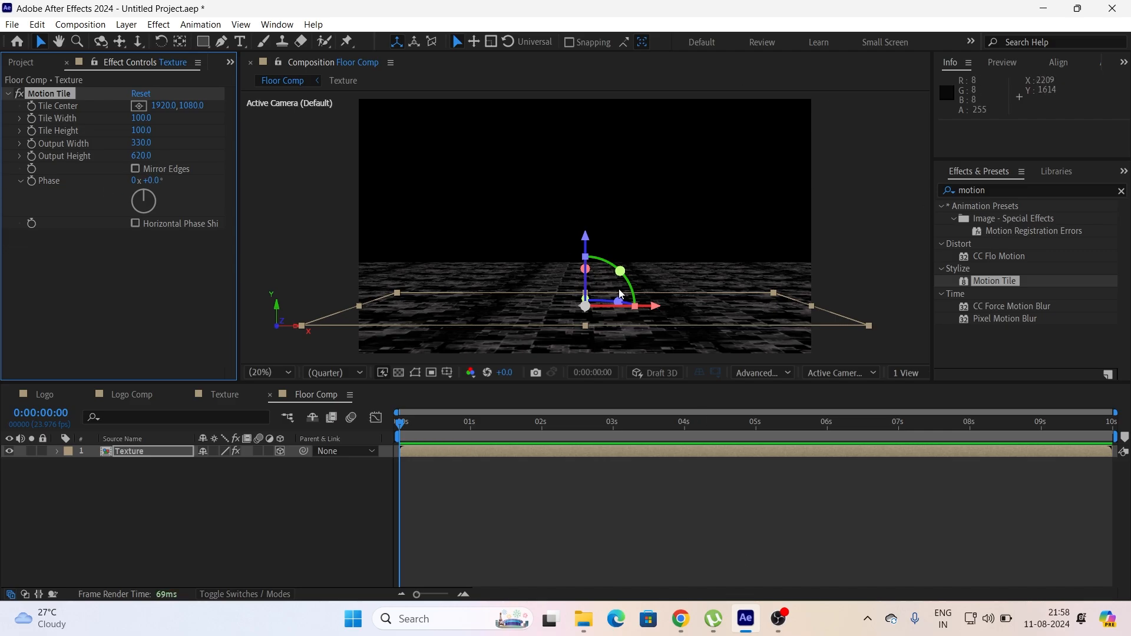
drag(589, 250, 587, 250)
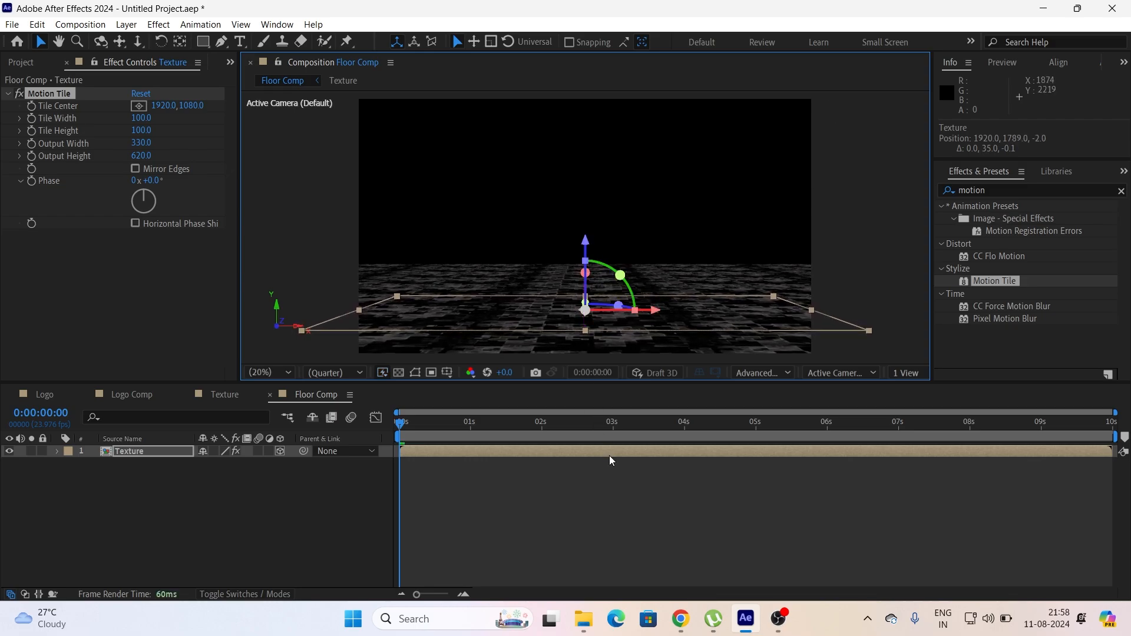
click(136, 168)
Step: Add a two-node camera named Camera 1 with the 28mm preset to Floor Comp
right_click(252, 532)
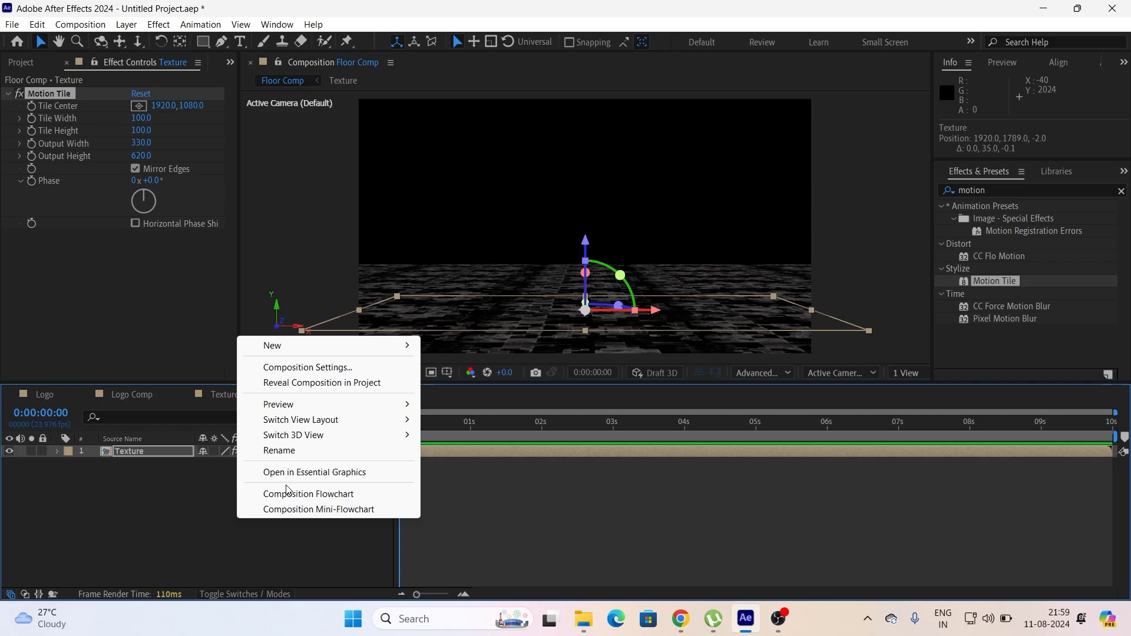
mouse_move(374, 342)
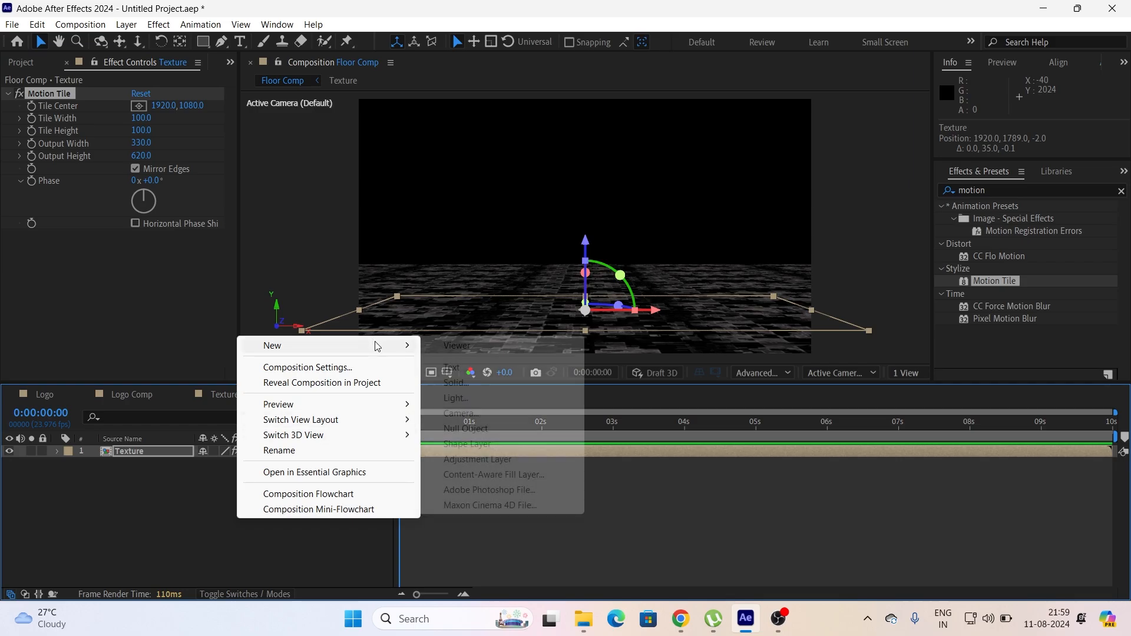
click(489, 412)
click(681, 197)
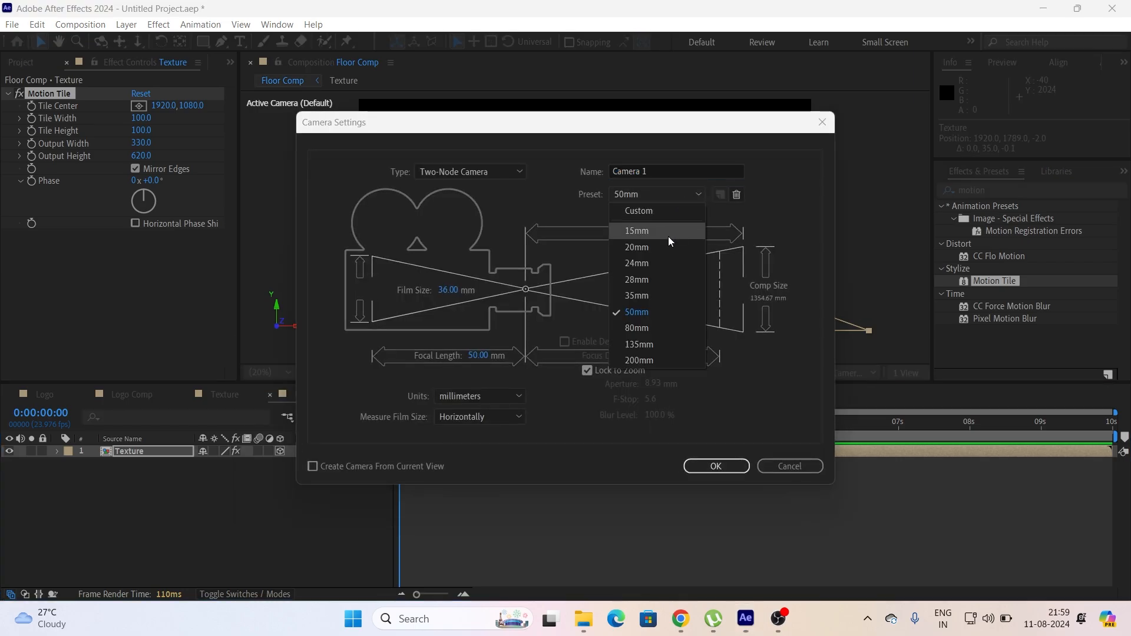
click(663, 278)
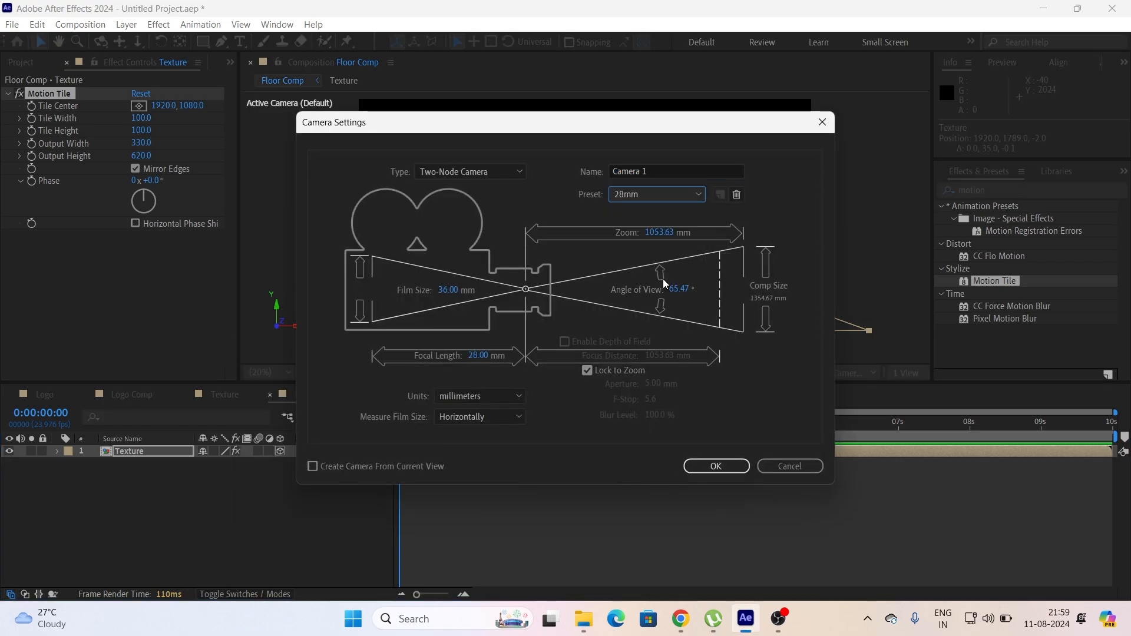
click(703, 470)
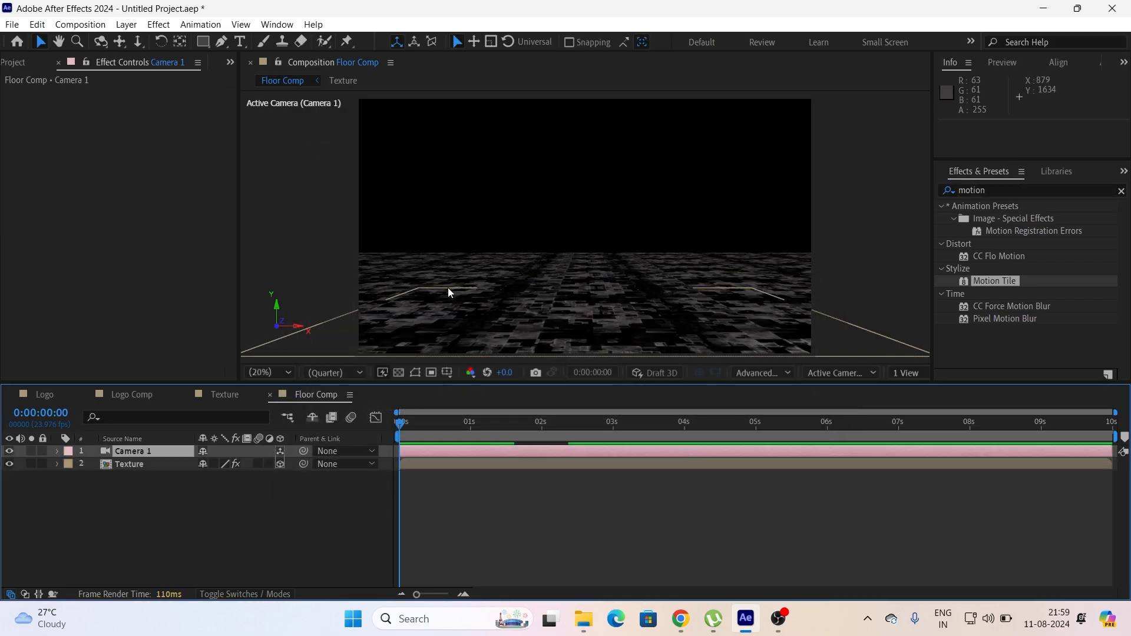
Step: Animate Camera 1's Position with a keyframe at 0 seconds and another at 8 seconds with Z set to -2275.7
key(p)
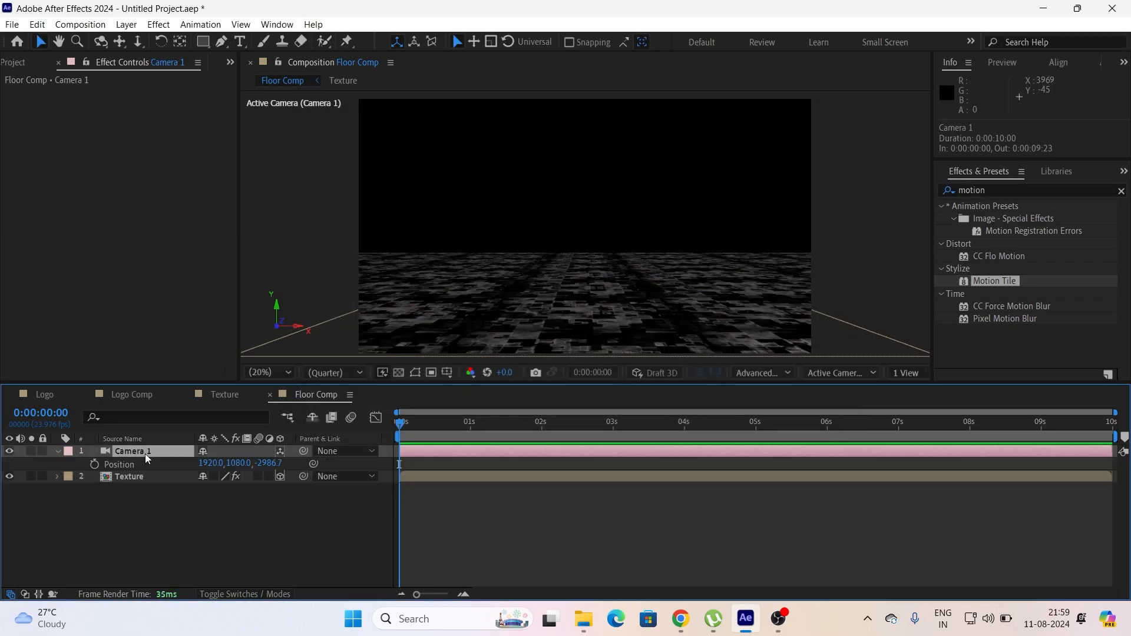
click(93, 465)
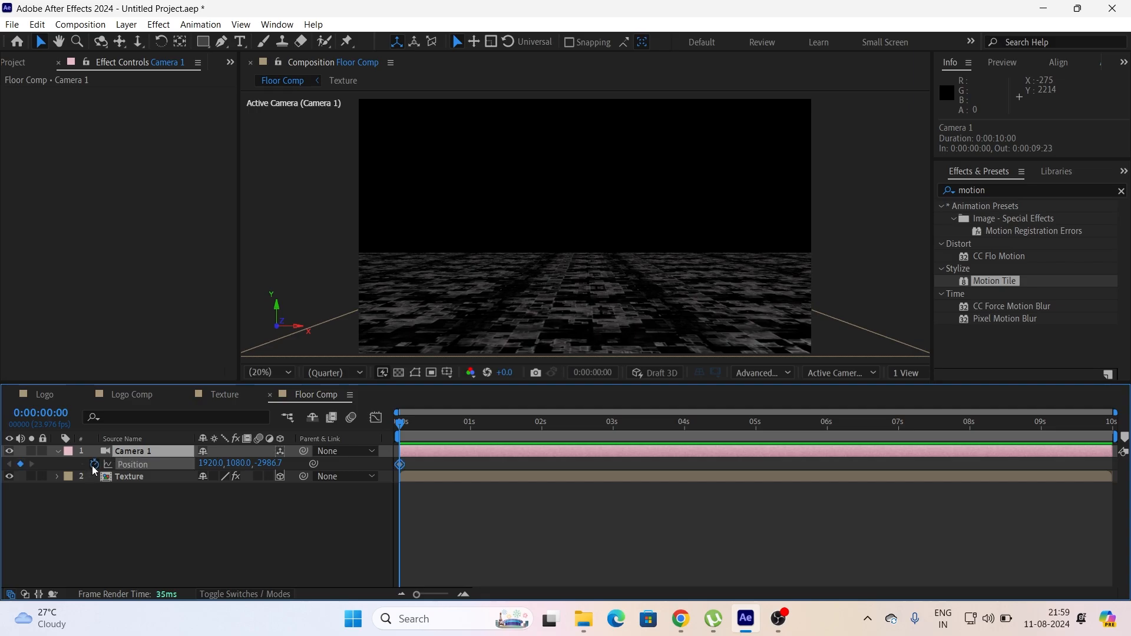
drag(402, 427, 971, 442)
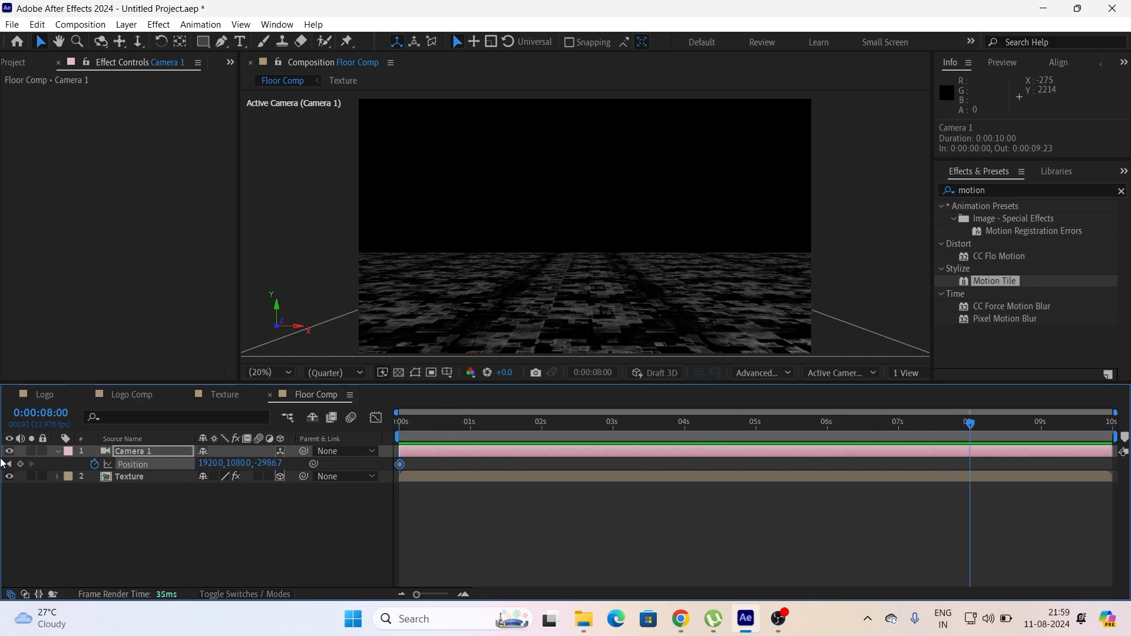
drag(268, 464, 778, 452)
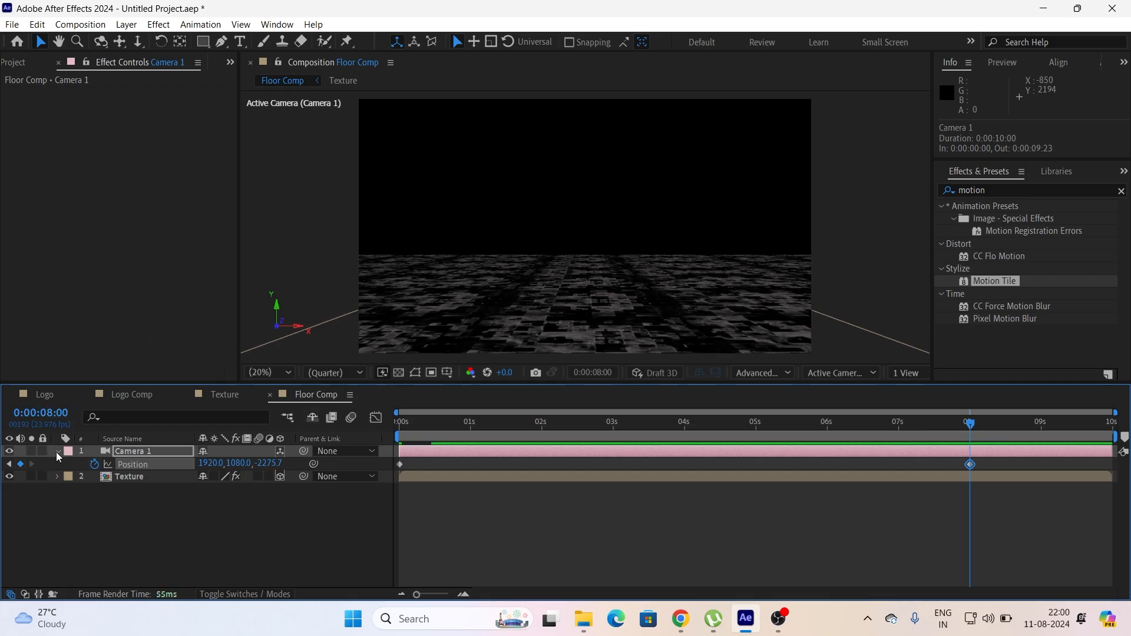
click(57, 452)
Step: Create a new 3840x2160, 23.976 fps, 10-second composition named Main Comp
click(17, 63)
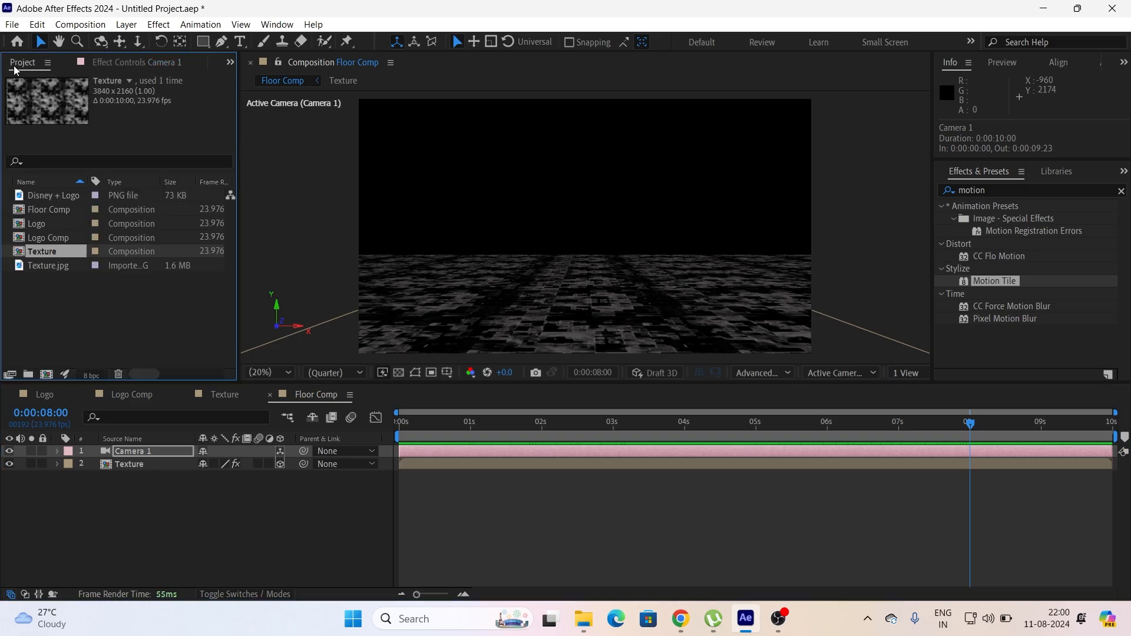
click(48, 375)
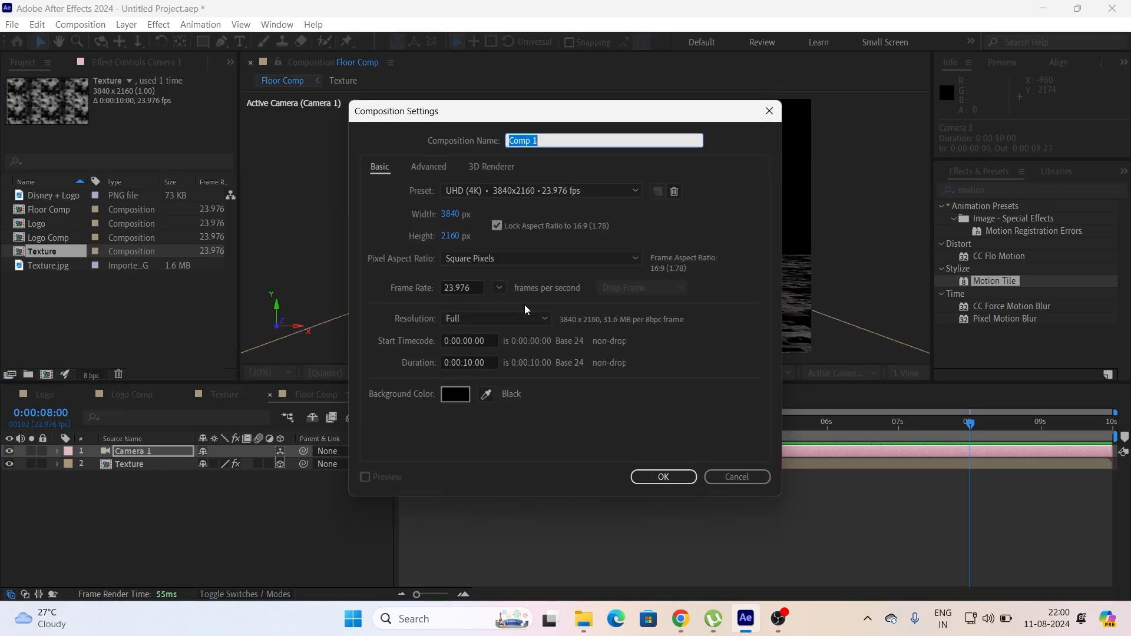
text(Main Co)
key(Return)
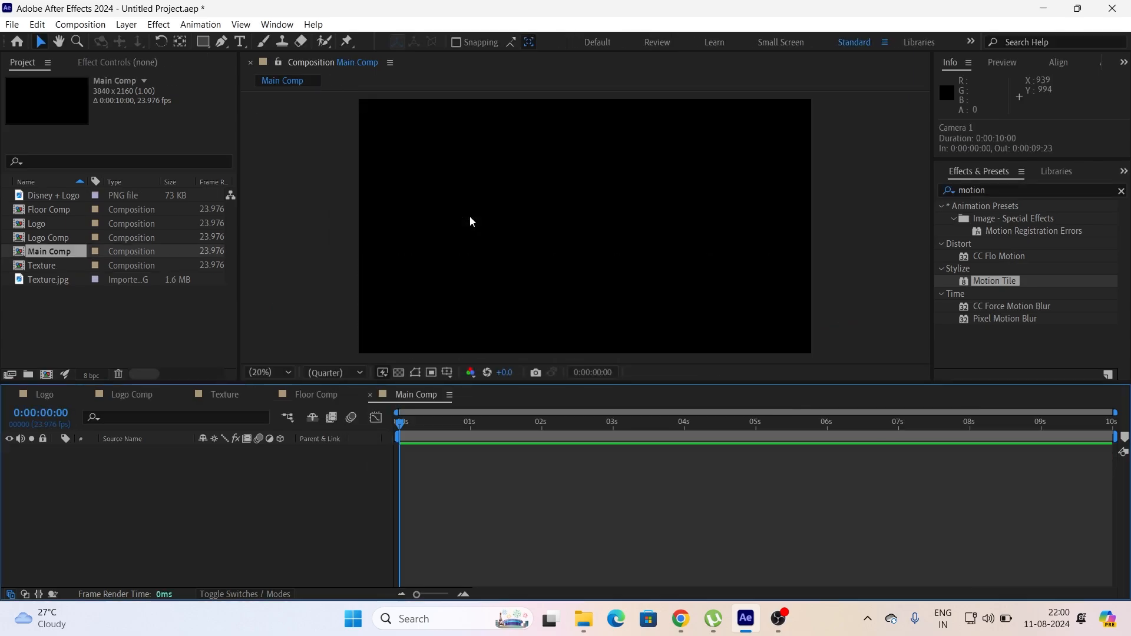
right_click(274, 502)
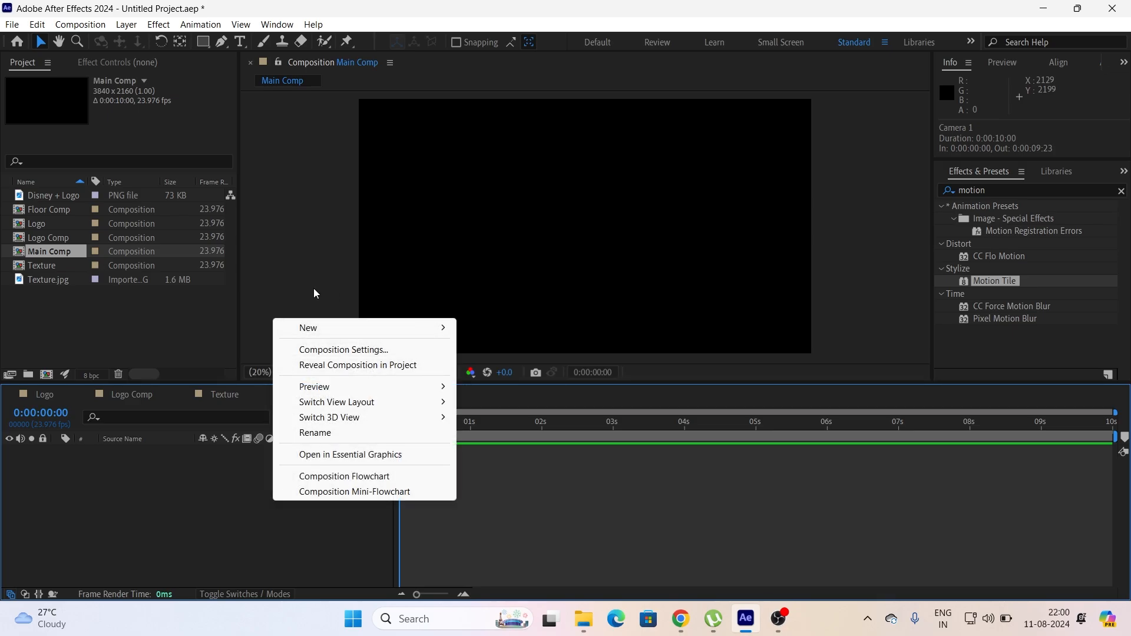
click(182, 521)
click(126, 24)
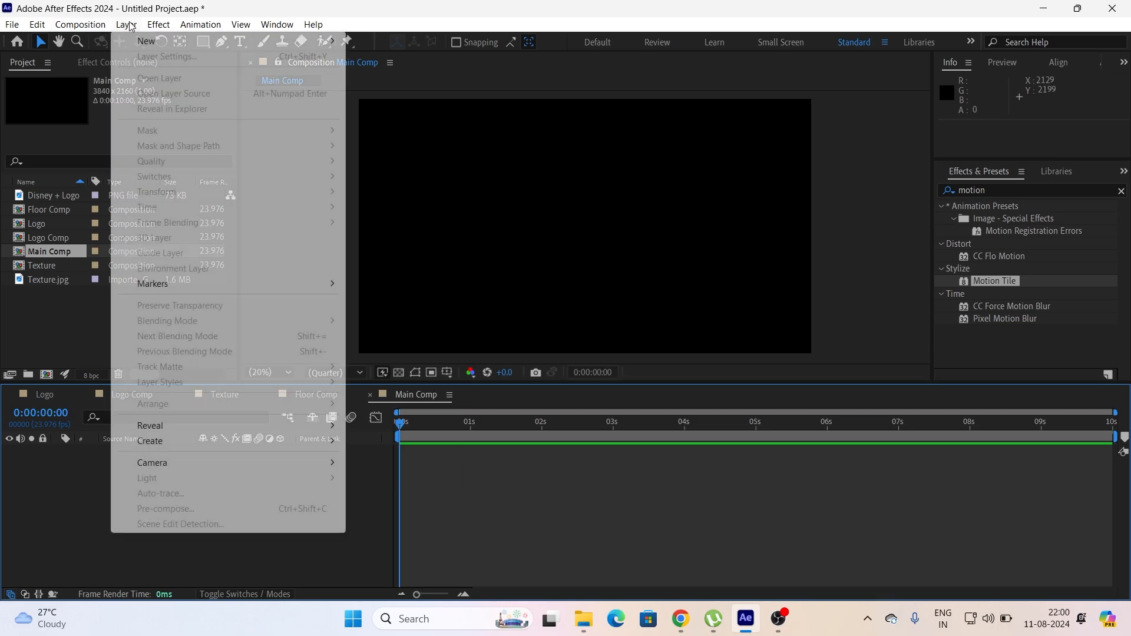
mouse_move(178, 45)
click(424, 56)
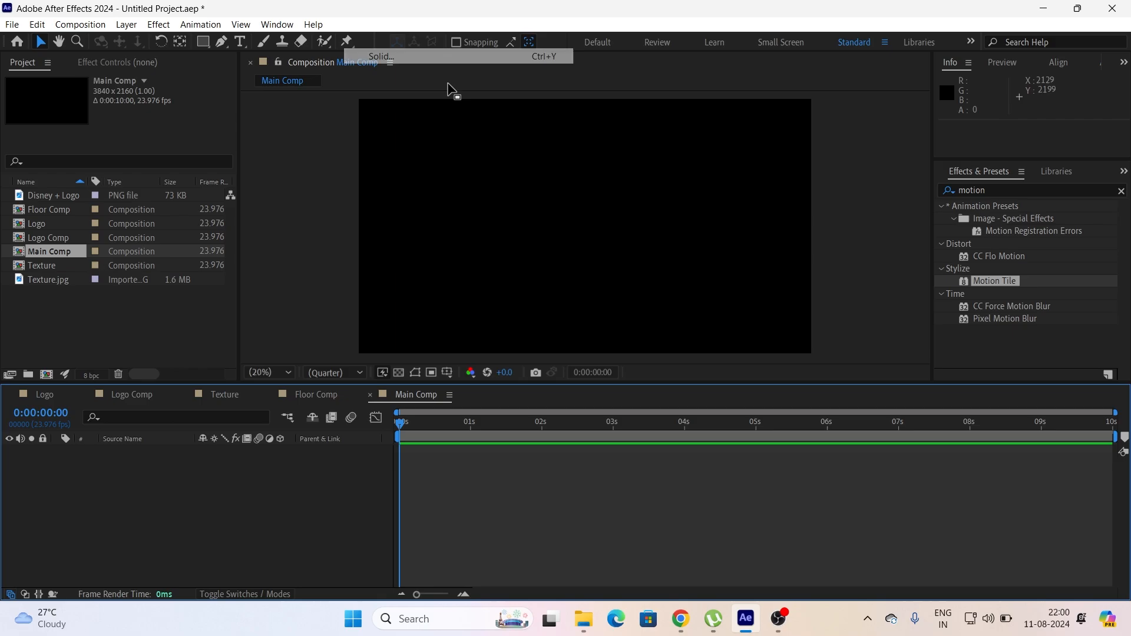
text(Baccground)
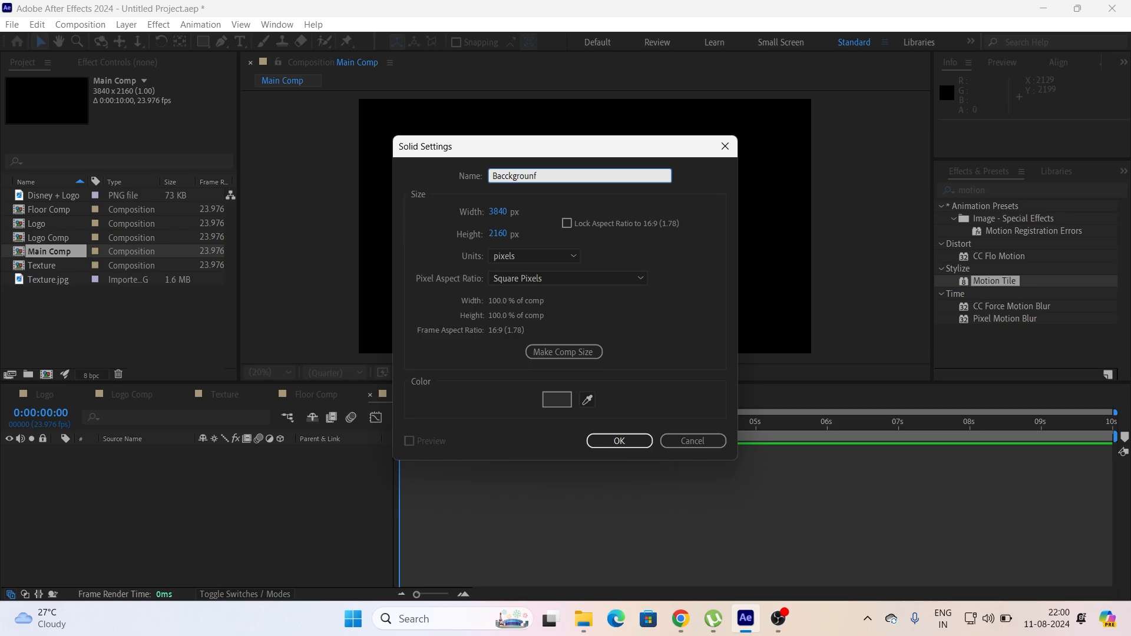
click(557, 399)
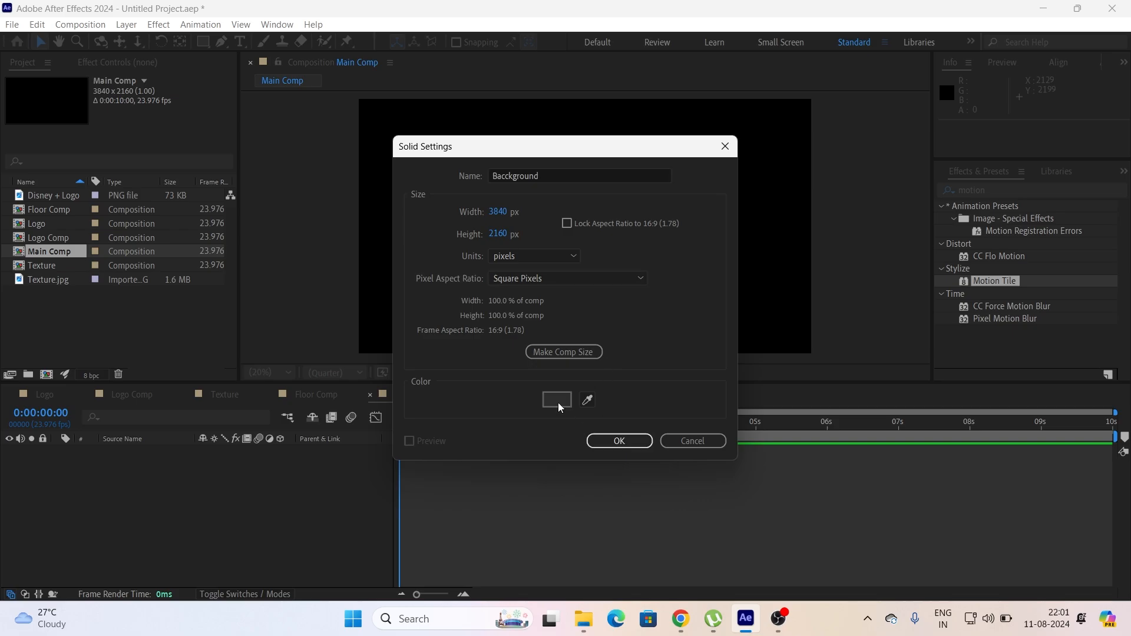
drag(389, 370, 367, 449)
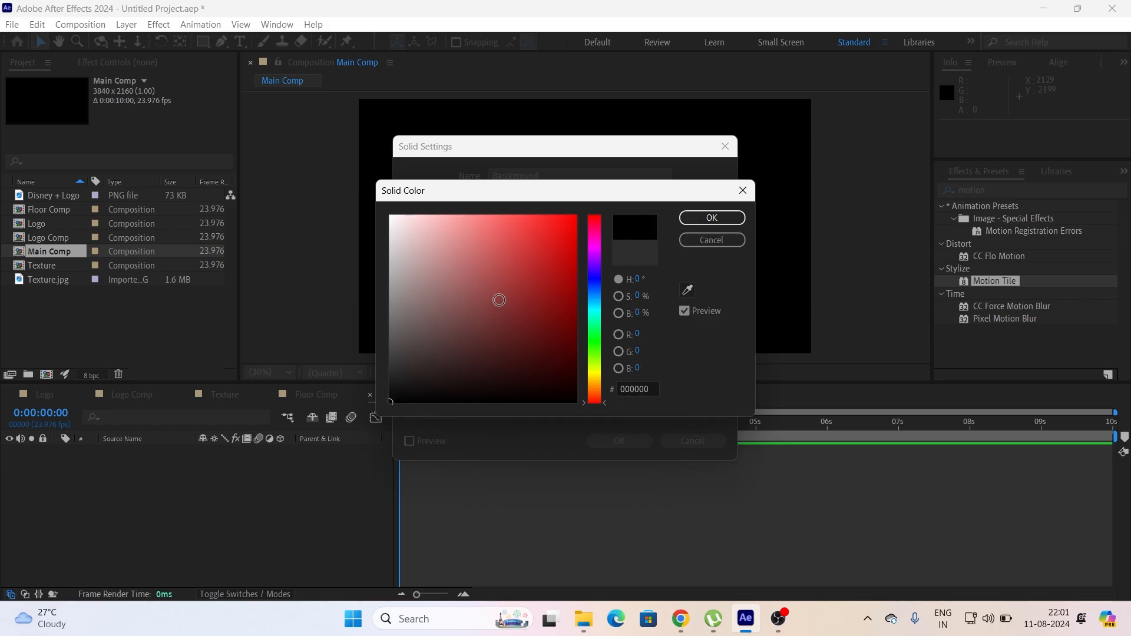
click(697, 219)
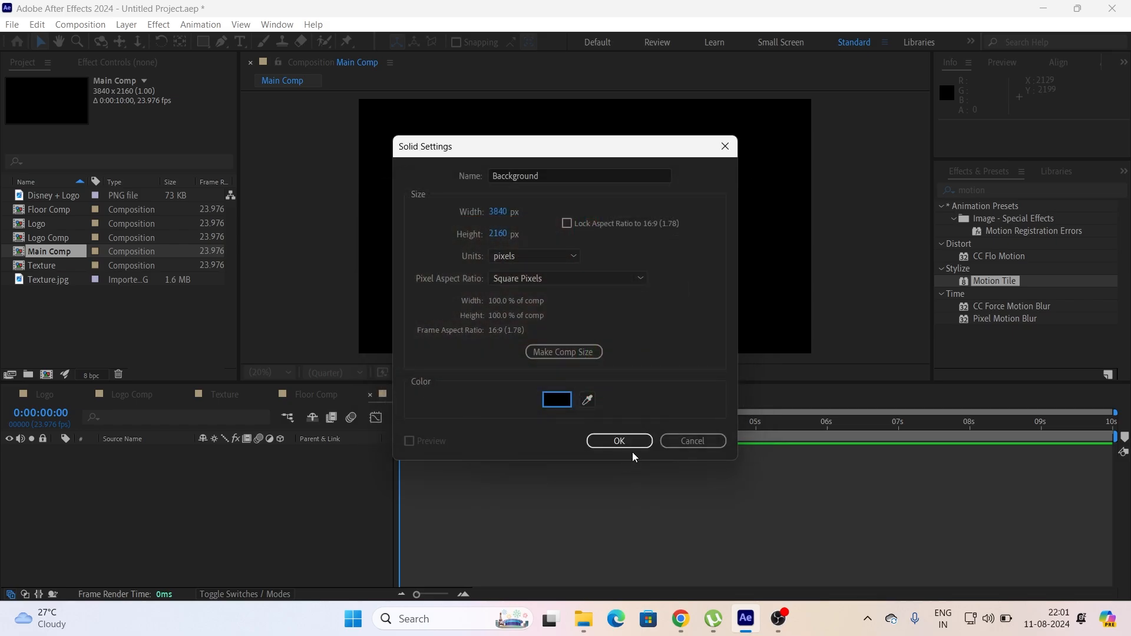
click(634, 441)
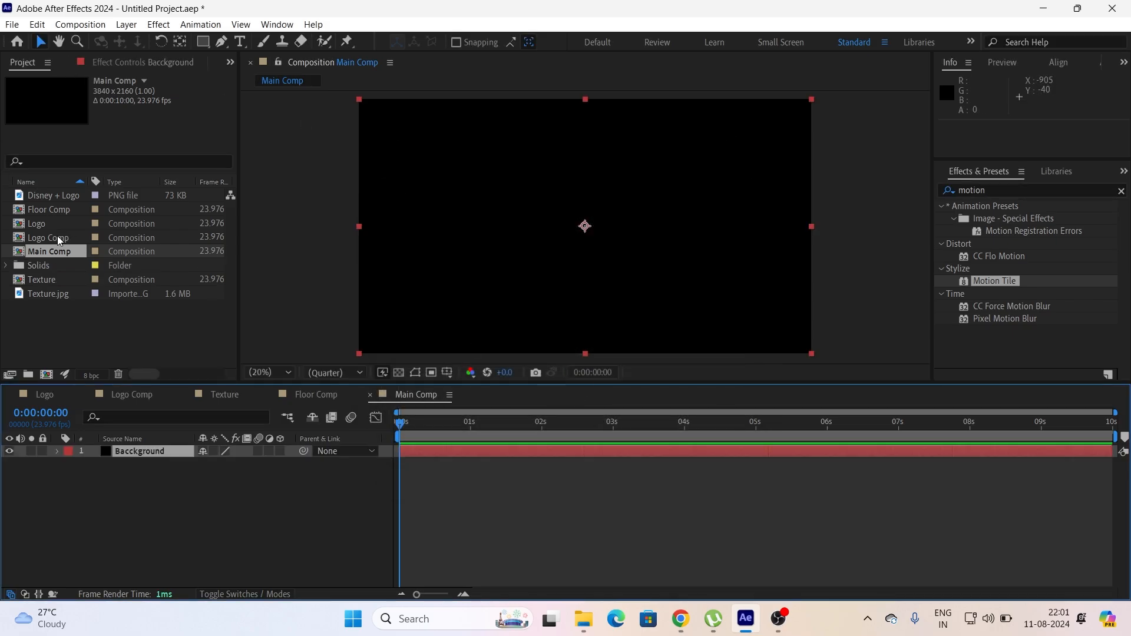
Step: Add Logo Comp above the Baccground layer in Main Comp, preview it at 3 seconds, and make it a 3D layer
drag(65, 236, 143, 446)
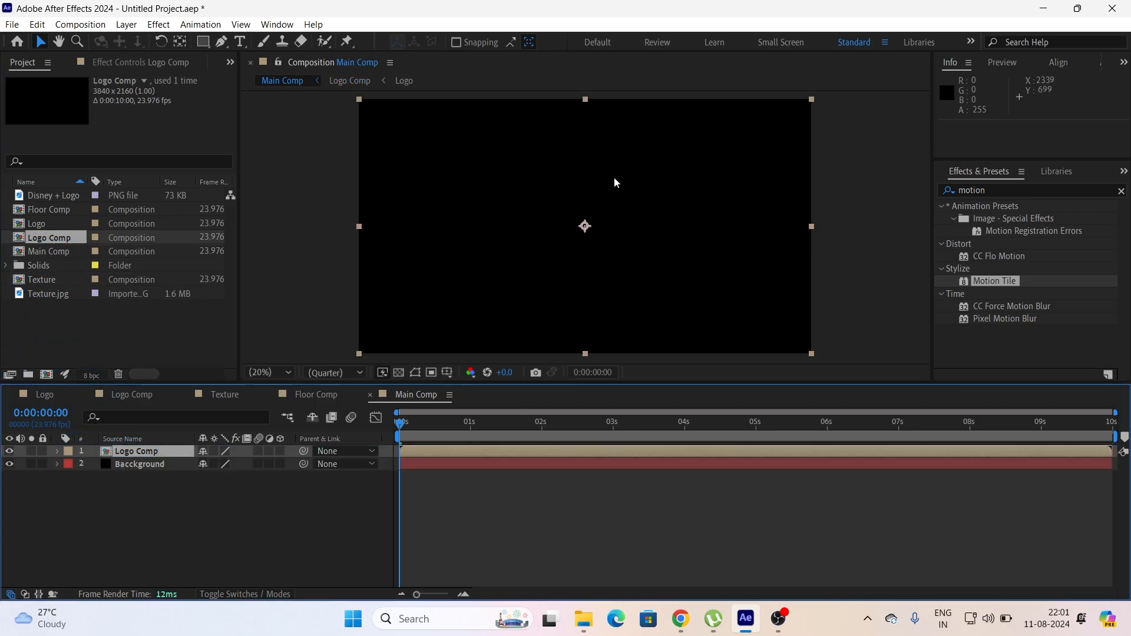
drag(403, 422, 616, 441)
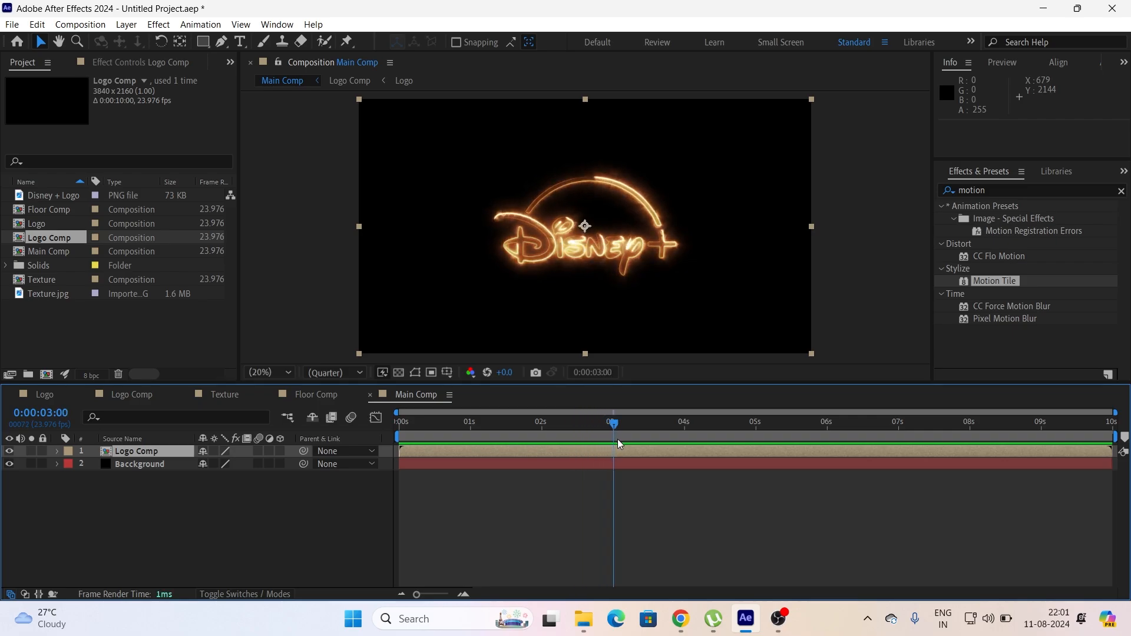
click(281, 450)
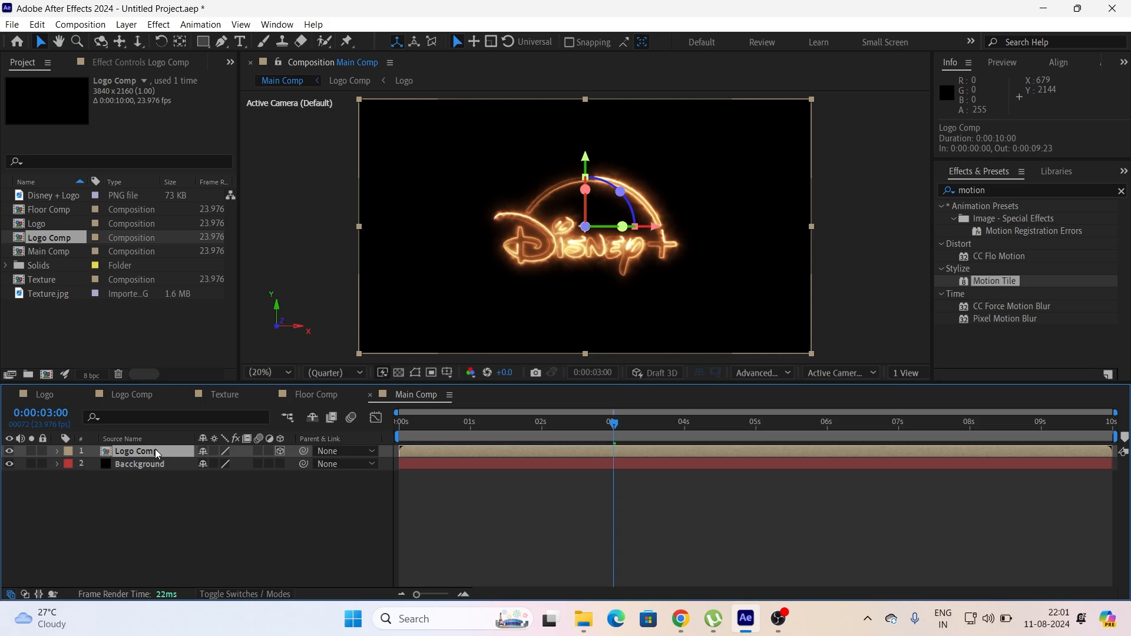
Step: Duplicate the Logo Comp layer and rename the lower copy Refection
key(ctrl+d)
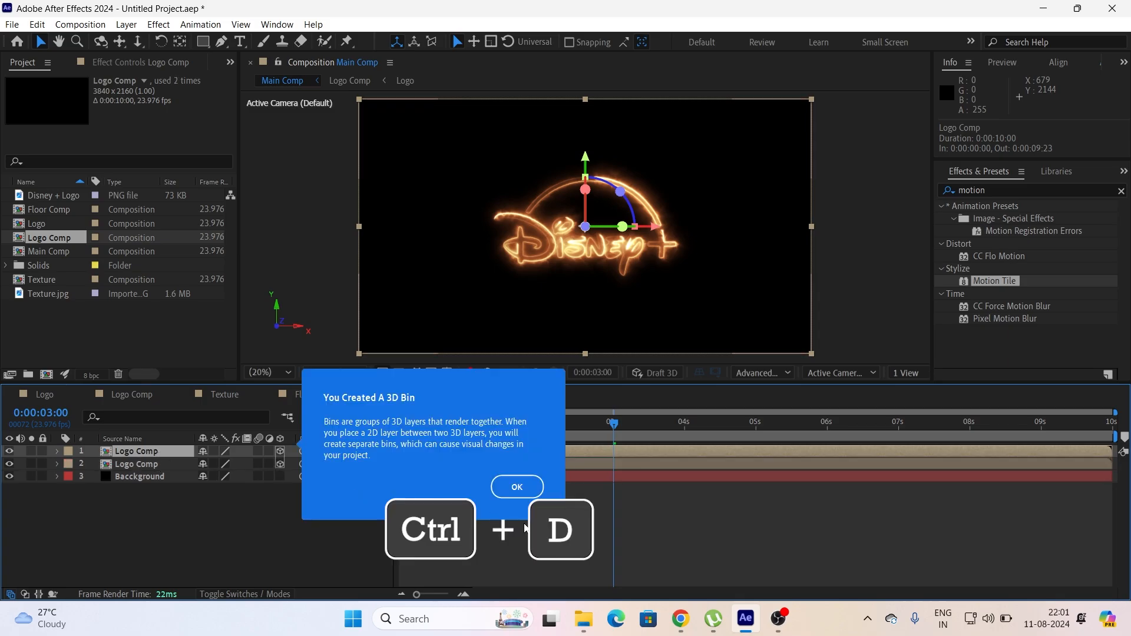
click(527, 494)
right_click(136, 465)
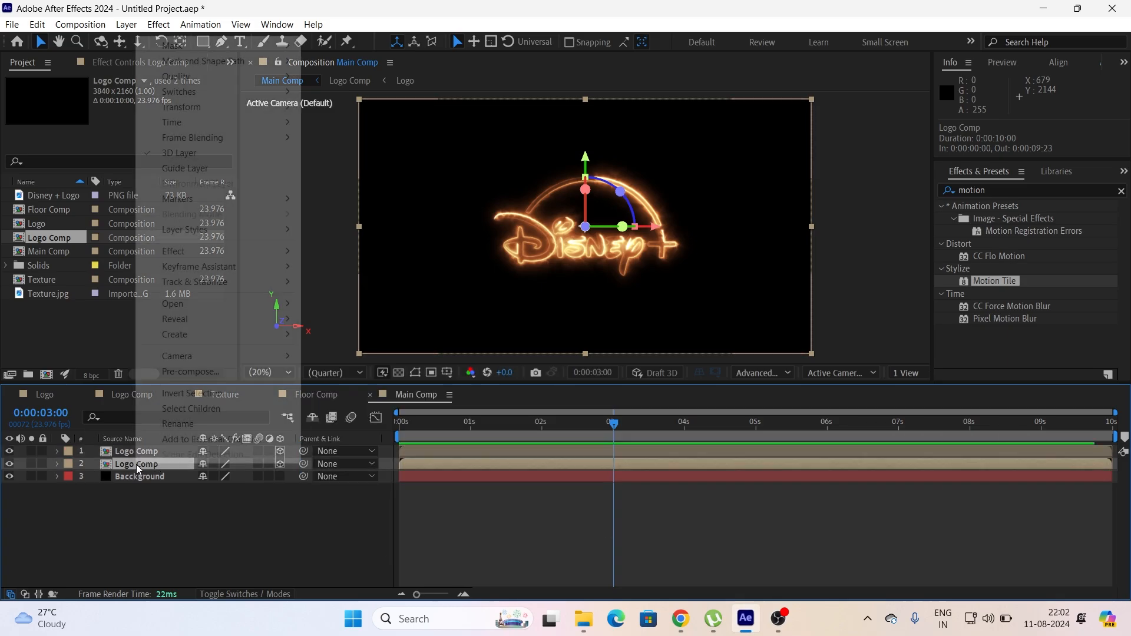
click(202, 422)
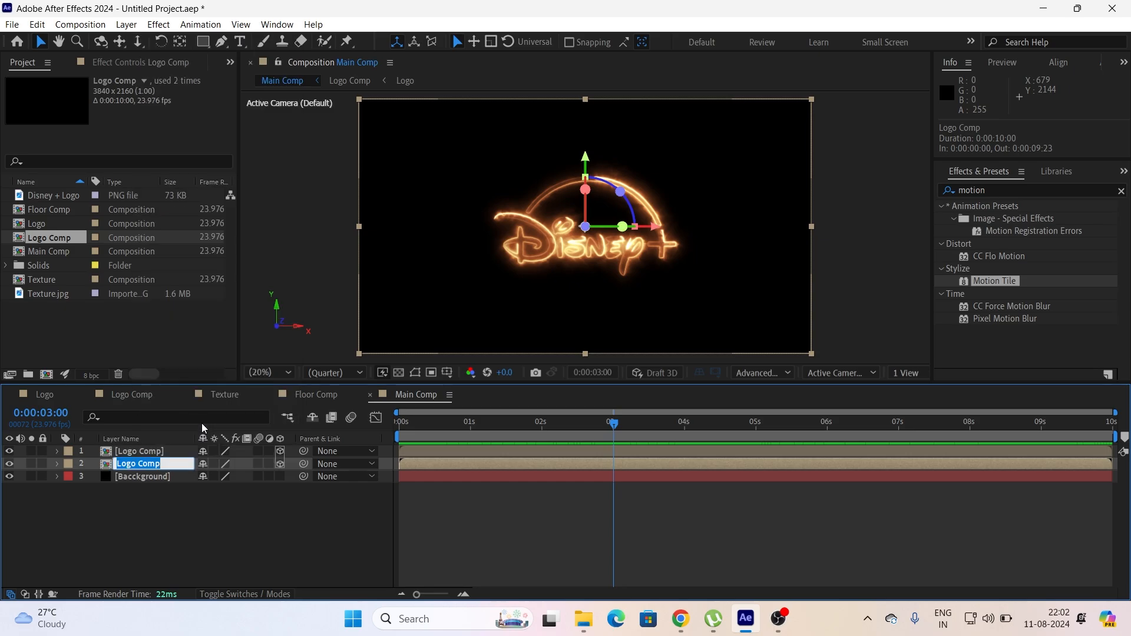
text(Refection)
key(Return)
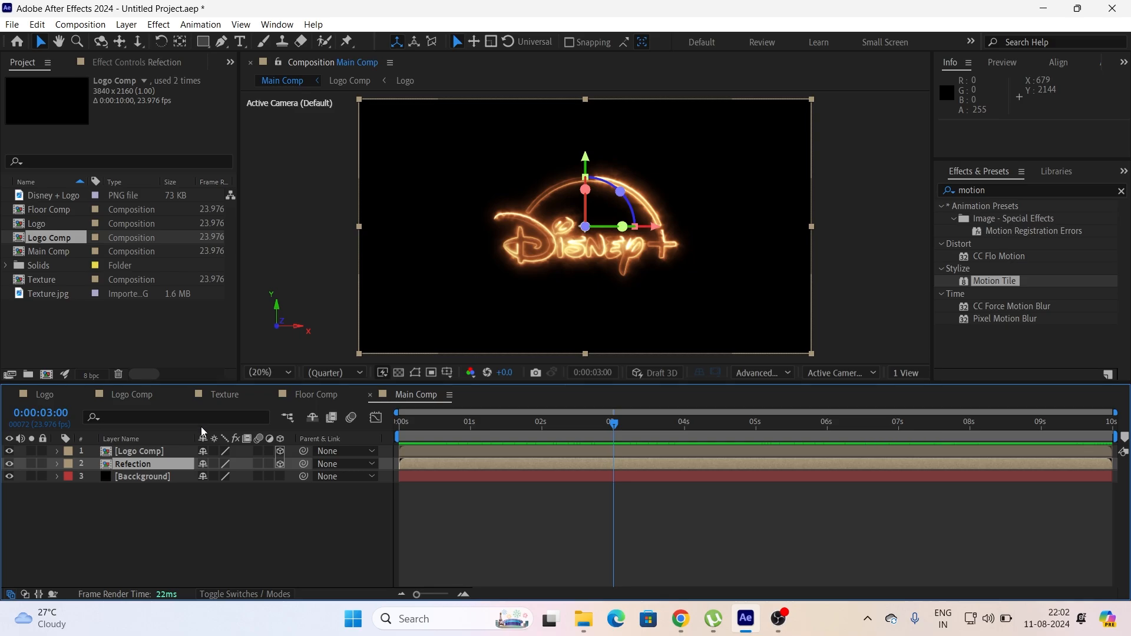
Step: Flip the Refection layer vertically
right_click(164, 463)
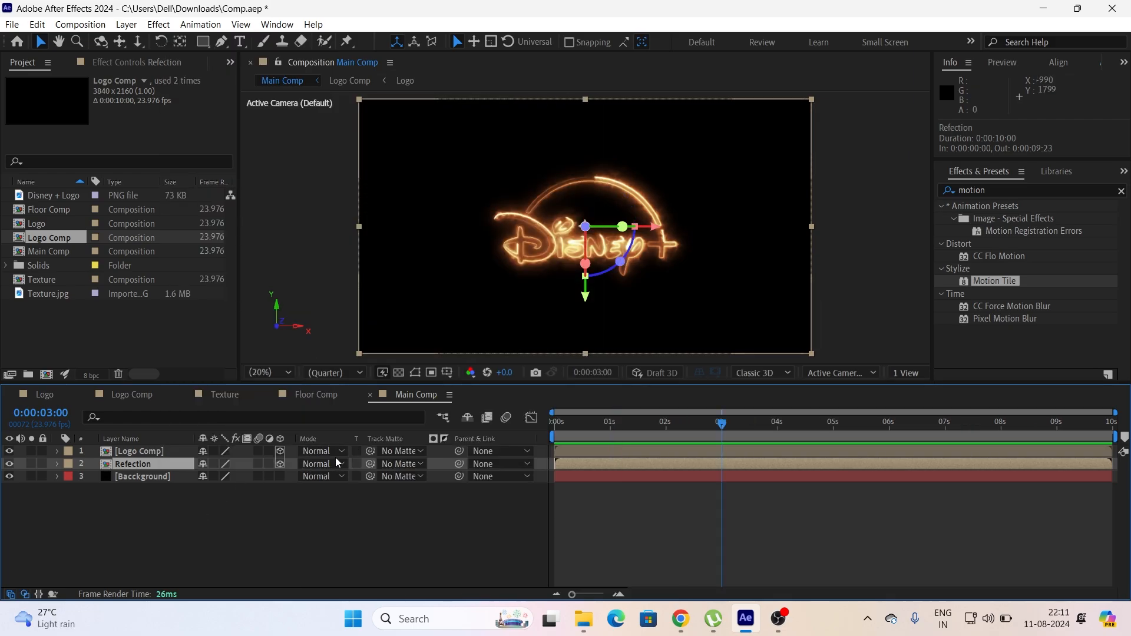
Step: Set the blending mode of the Logo Comp layer to Add
click(148, 451)
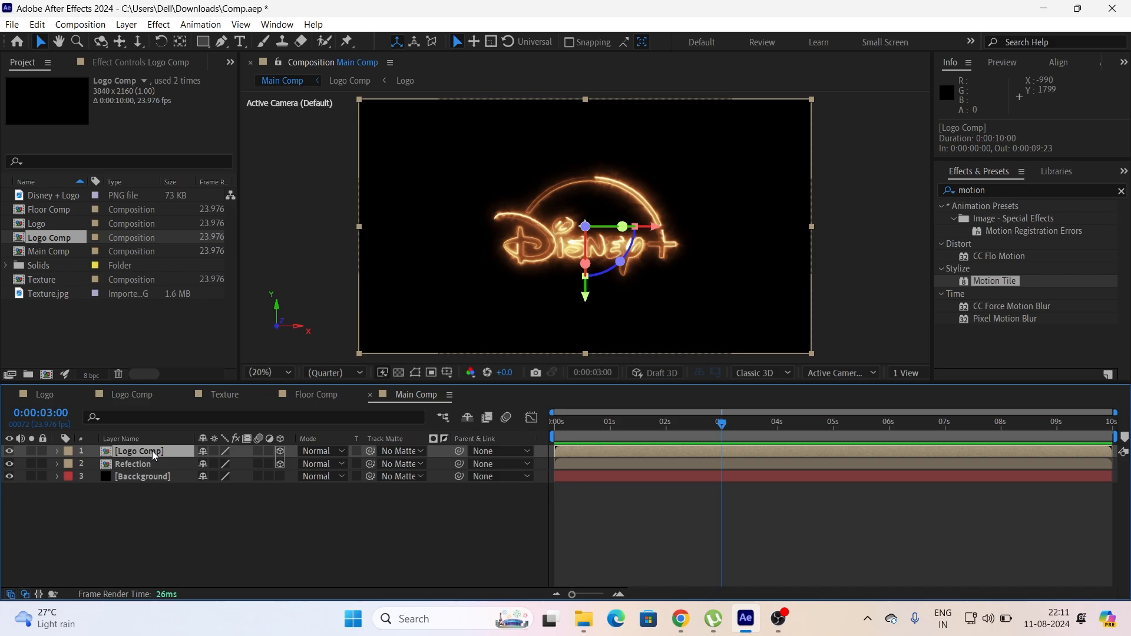
click(323, 451)
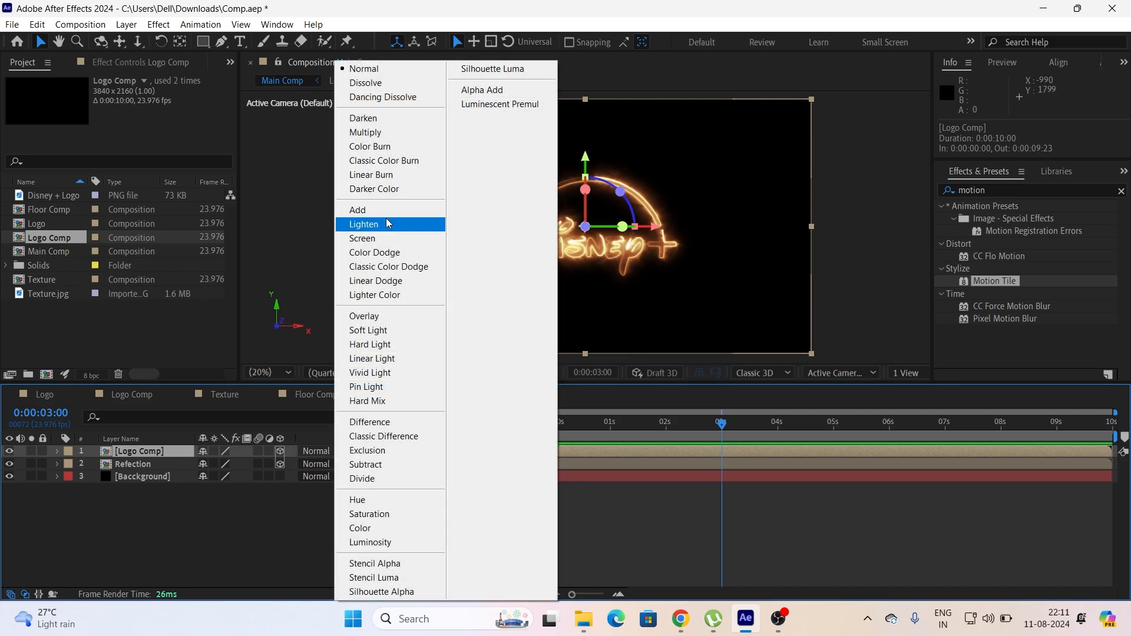
click(386, 212)
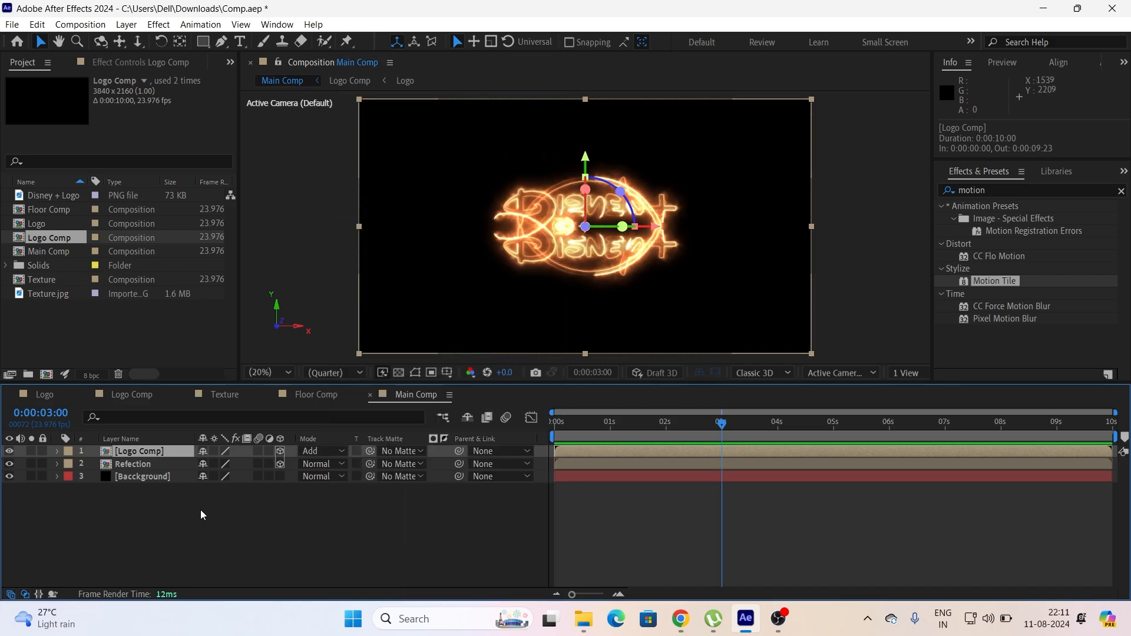
Step: Move the Refection layer straight down beneath the logo, to a Y position of about 1945
click(140, 463)
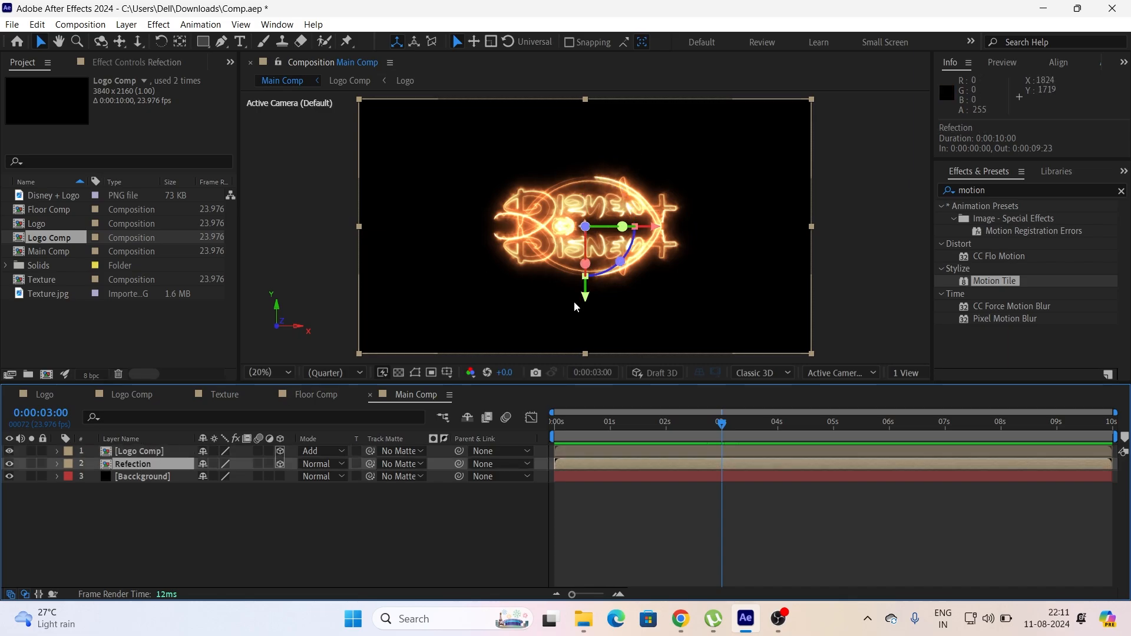
drag(586, 296, 597, 399)
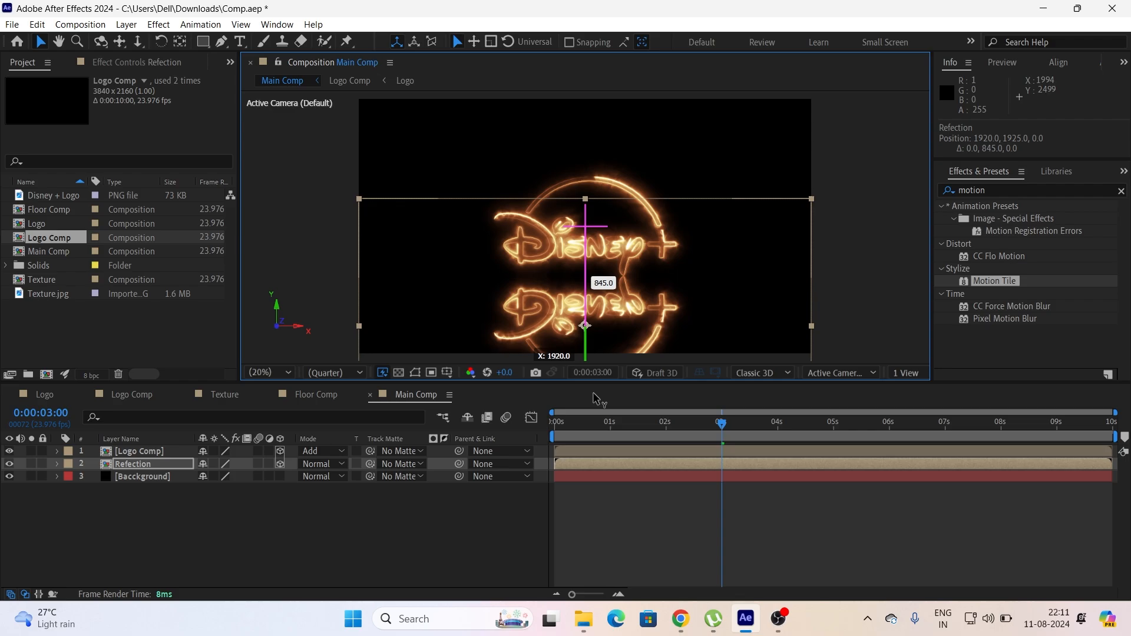
drag(597, 399, 596, 401)
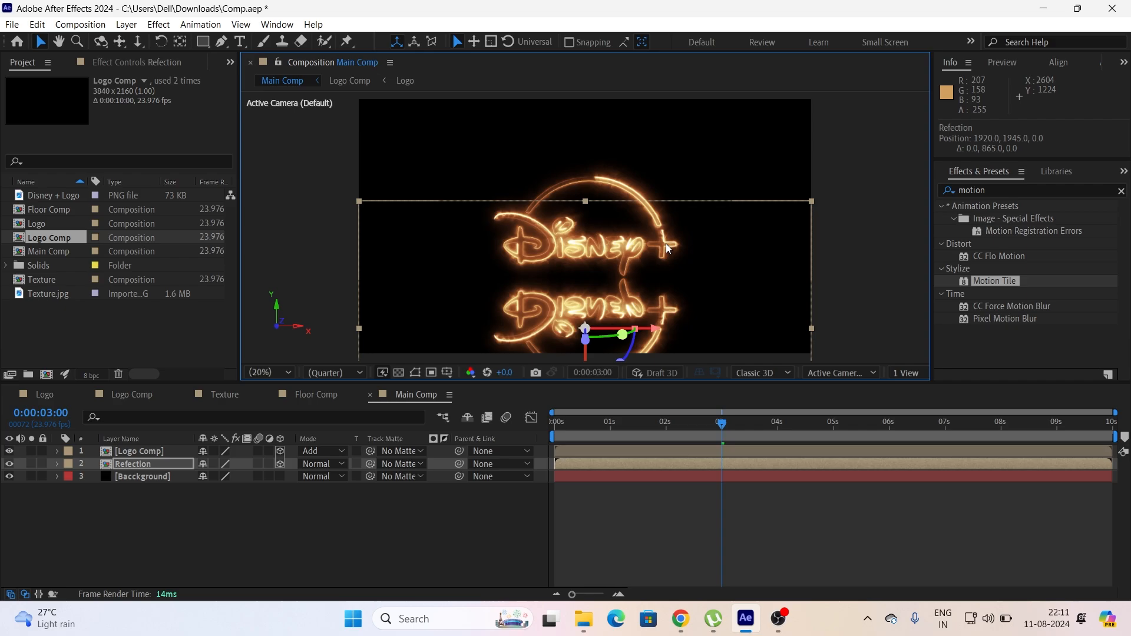
click(144, 513)
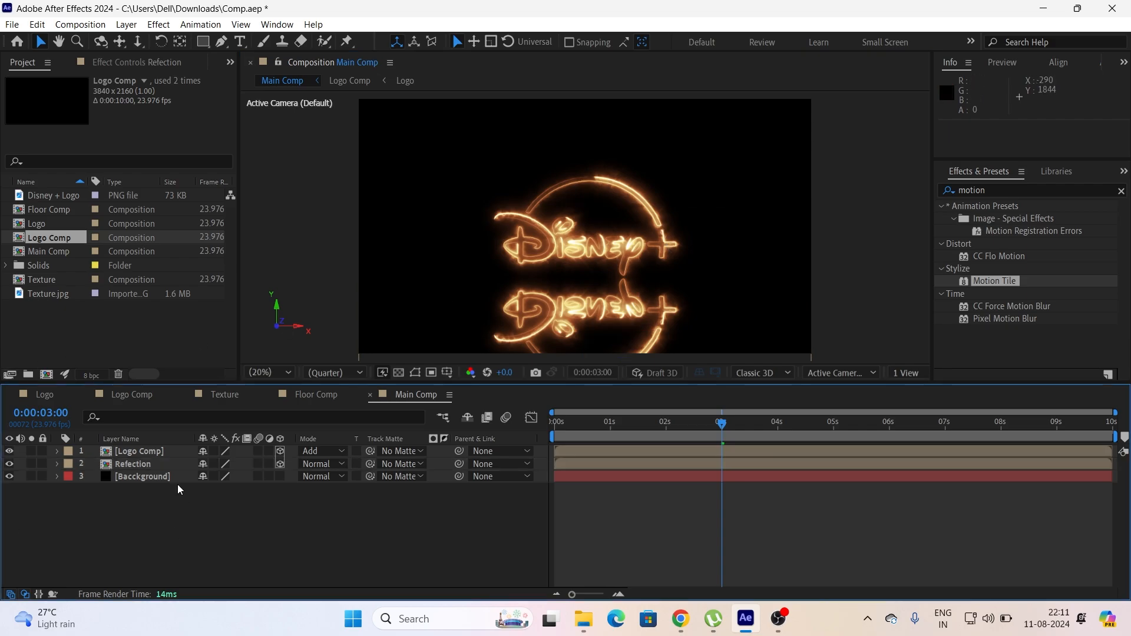
Step: Nudge the Logo Comp layer up to a Y position of about 1060 and the Refection layer up to about 1915
click(165, 453)
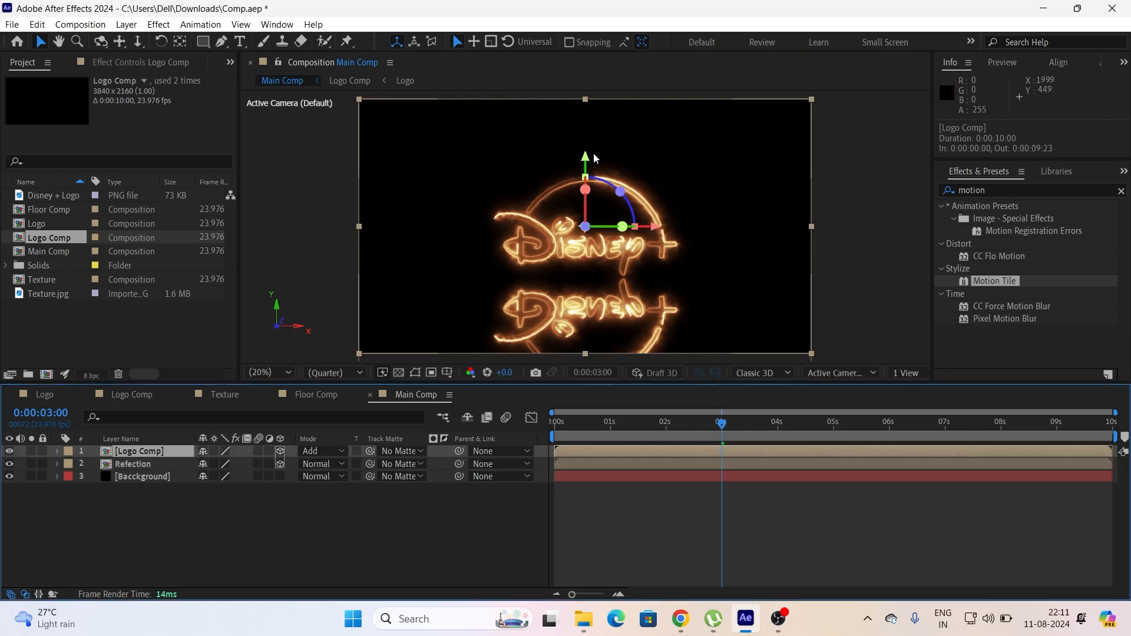
mouse_move(586, 161)
mouse_down()
mouse_move(586, 128)
mouse_move(581, 156)
mouse_up()
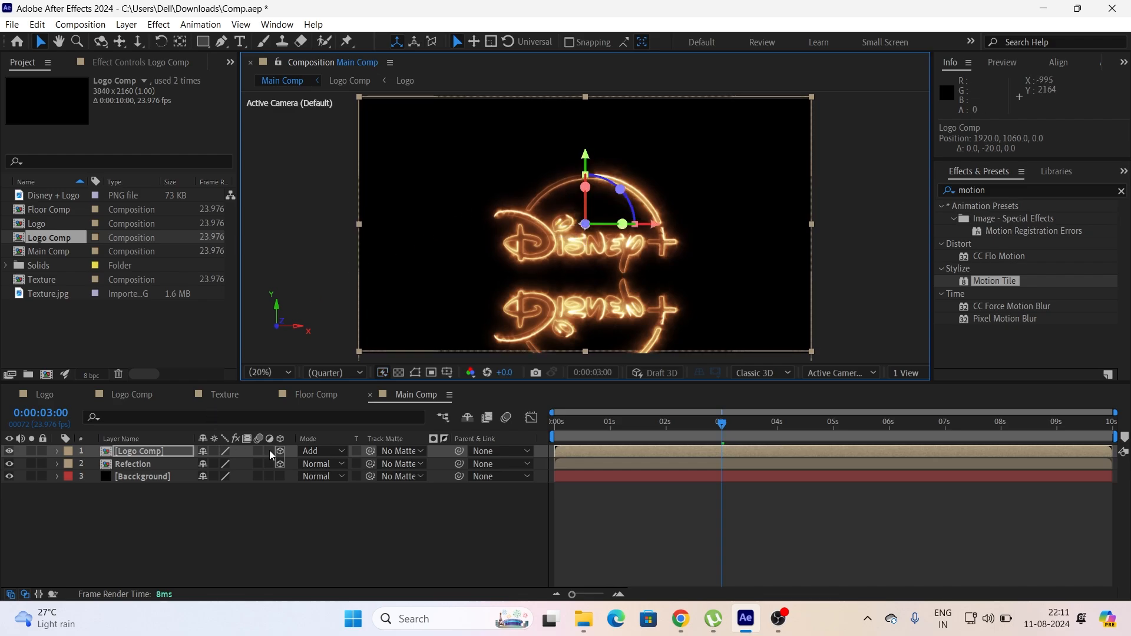
click(147, 465)
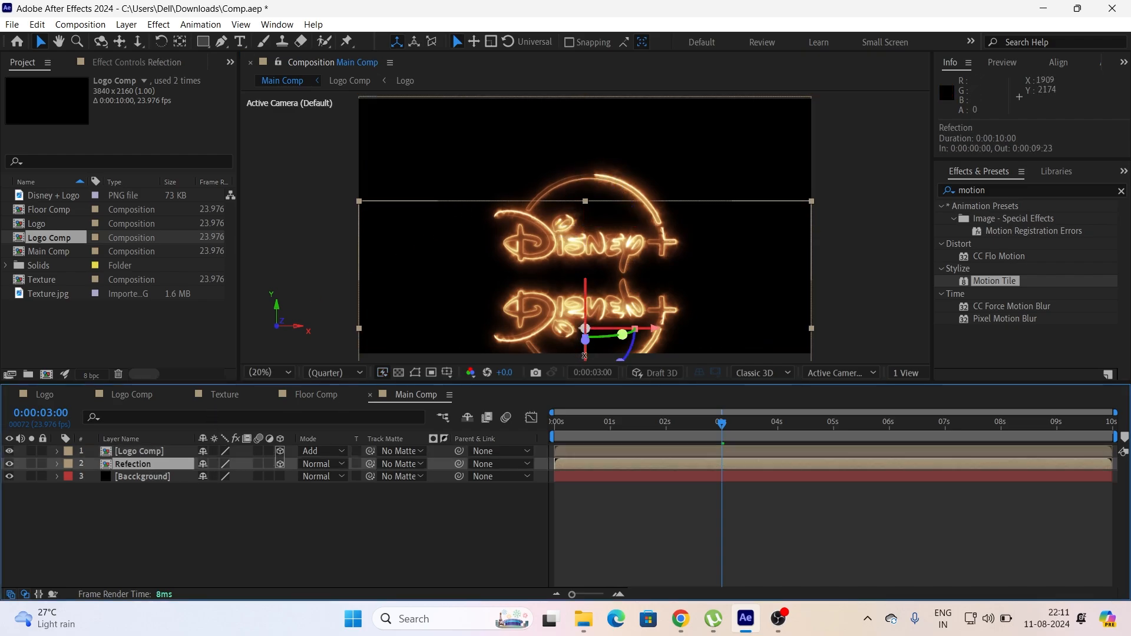
drag(586, 357, 587, 348)
key(ctrl+z)
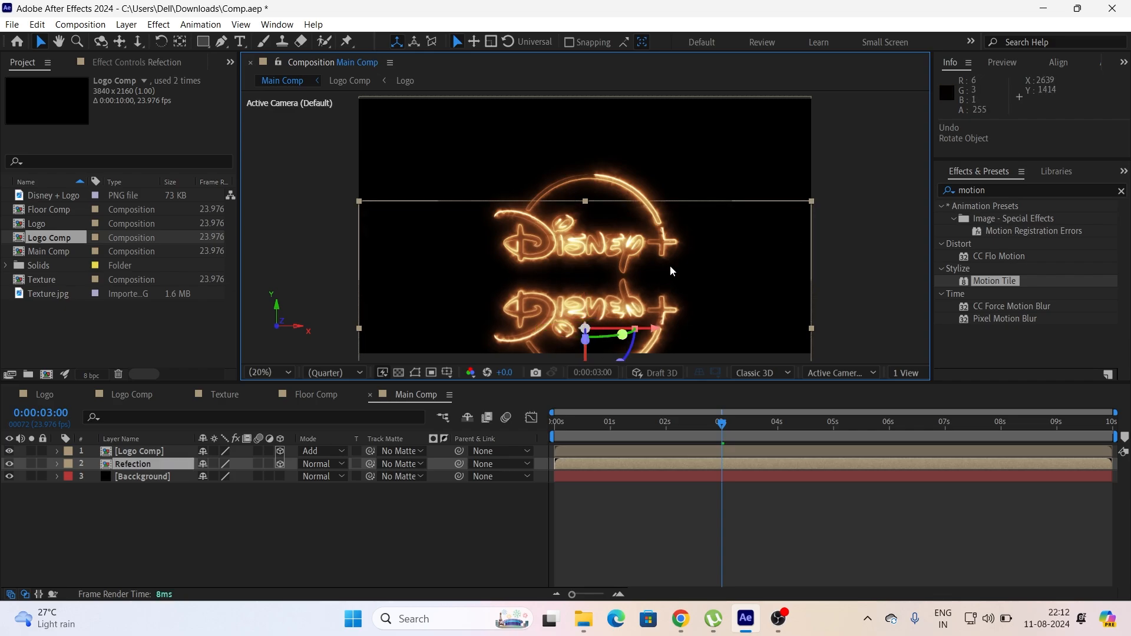
key(comma)
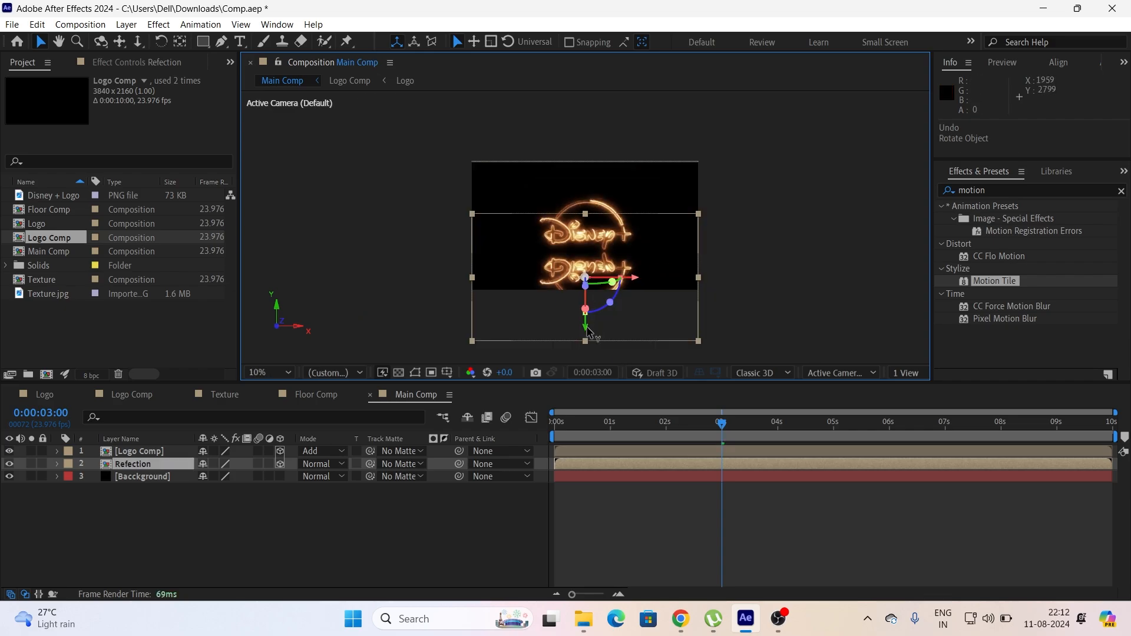
drag(588, 331, 589, 329)
click(269, 371)
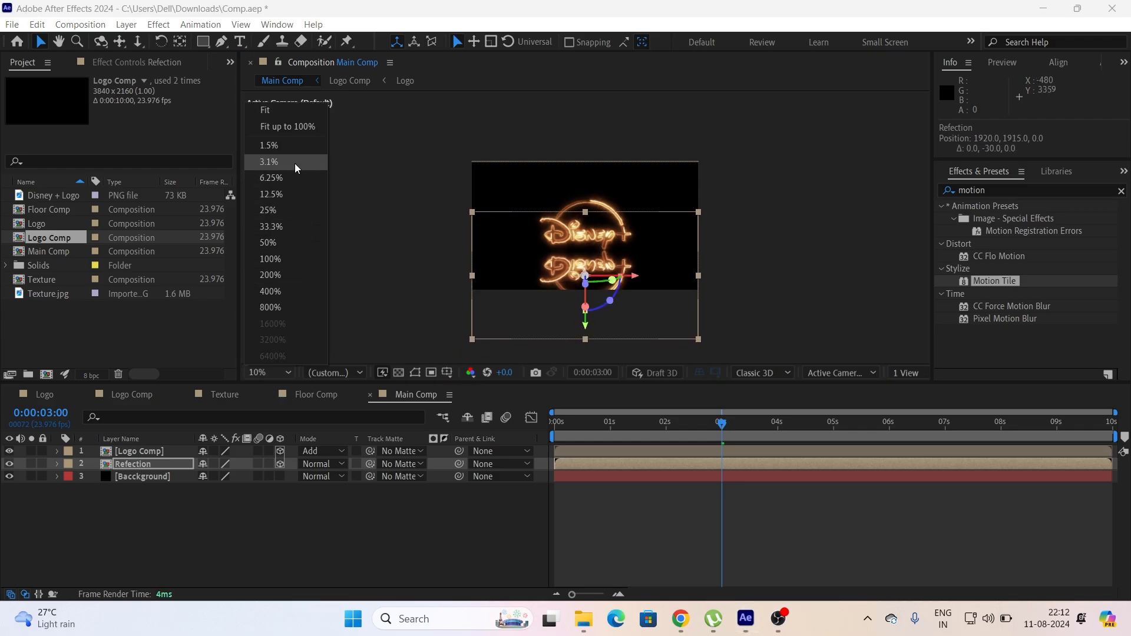
click(303, 121)
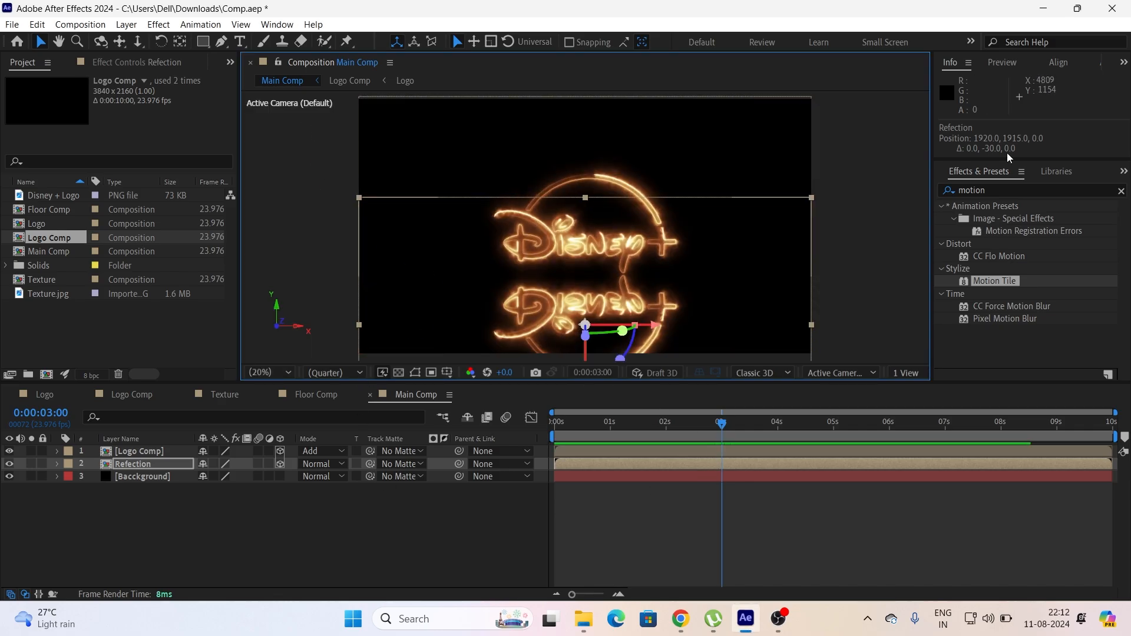
Step: Apply the Curves effect to the Refection layer and shape its RGB curve into a gentle S, raising highlights and lowering shadows
drag(1001, 190, 934, 189)
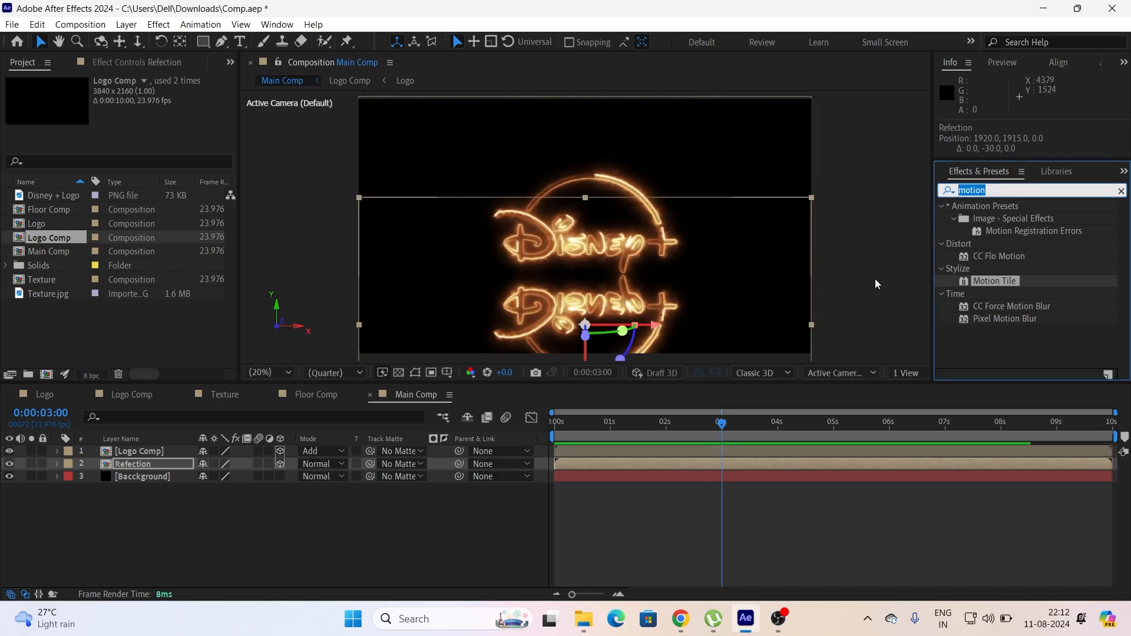
text(Cur)
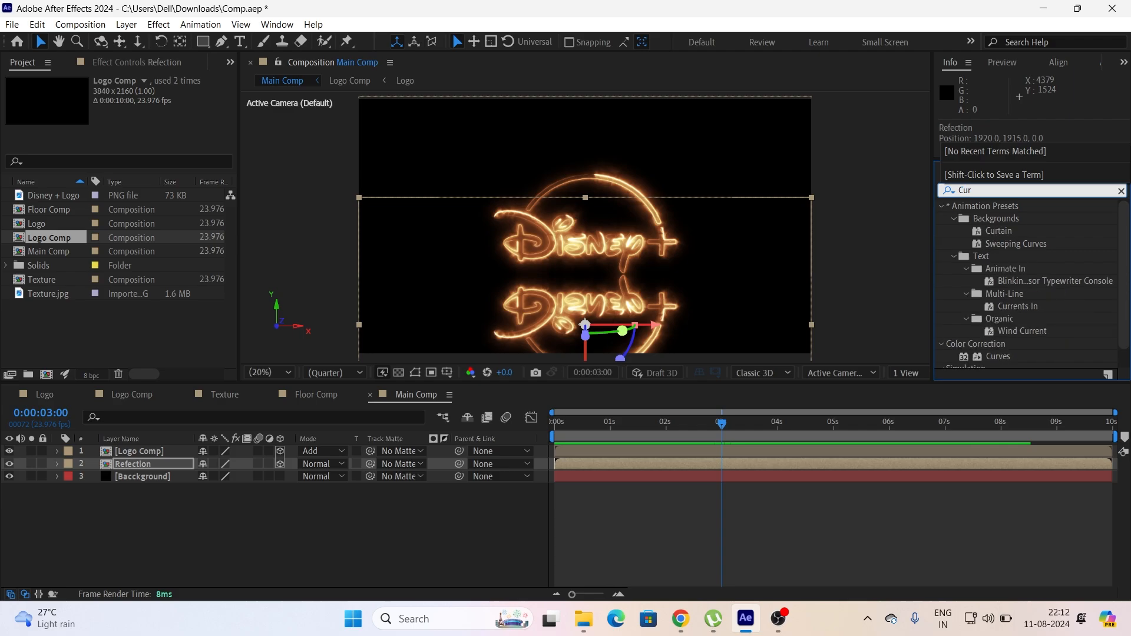
click(1009, 356)
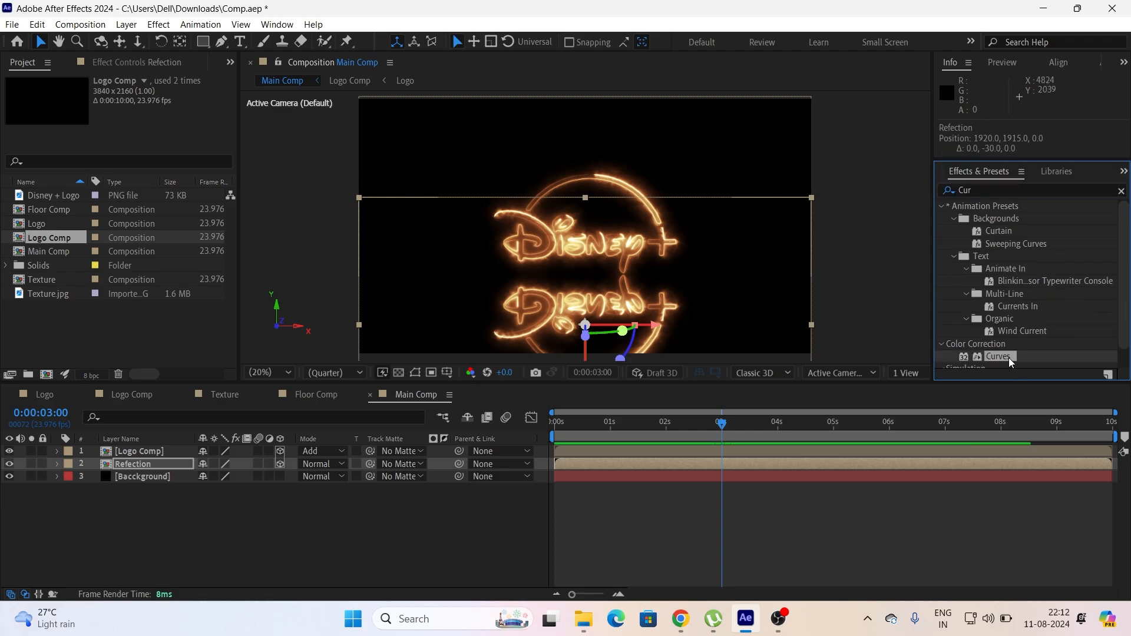
drag(1008, 355, 178, 464)
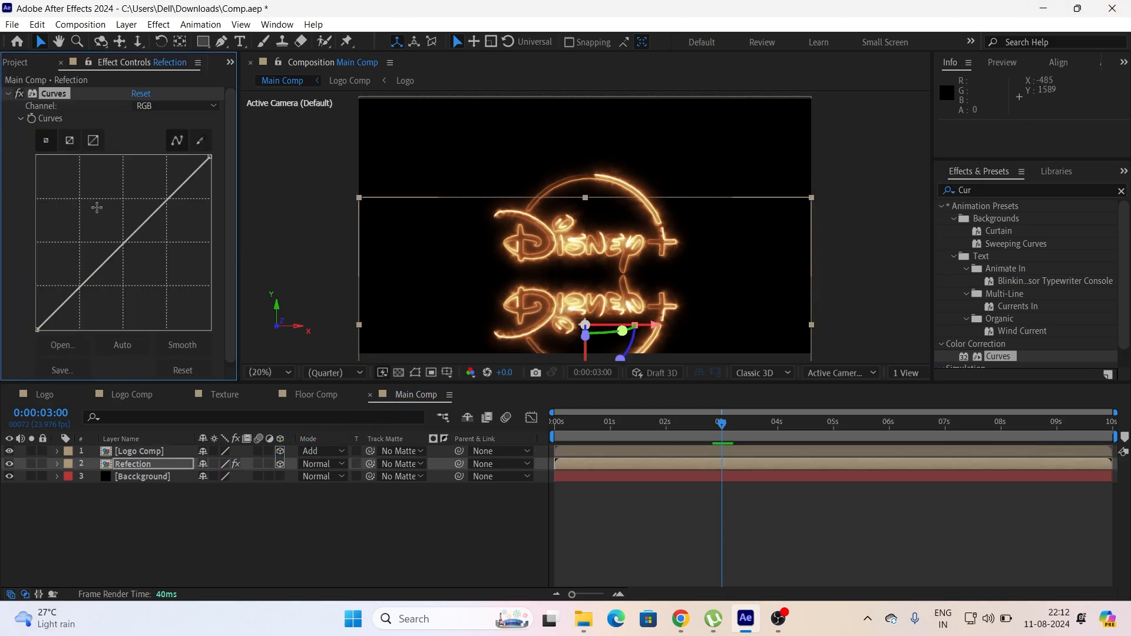
drag(153, 214, 150, 206)
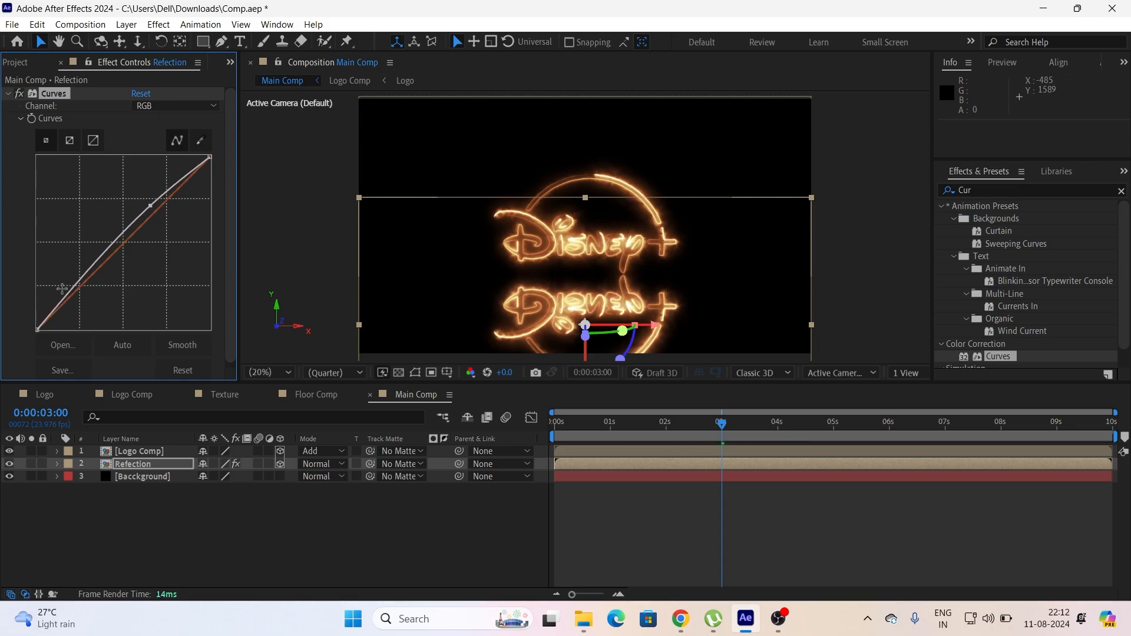
drag(73, 289, 79, 298)
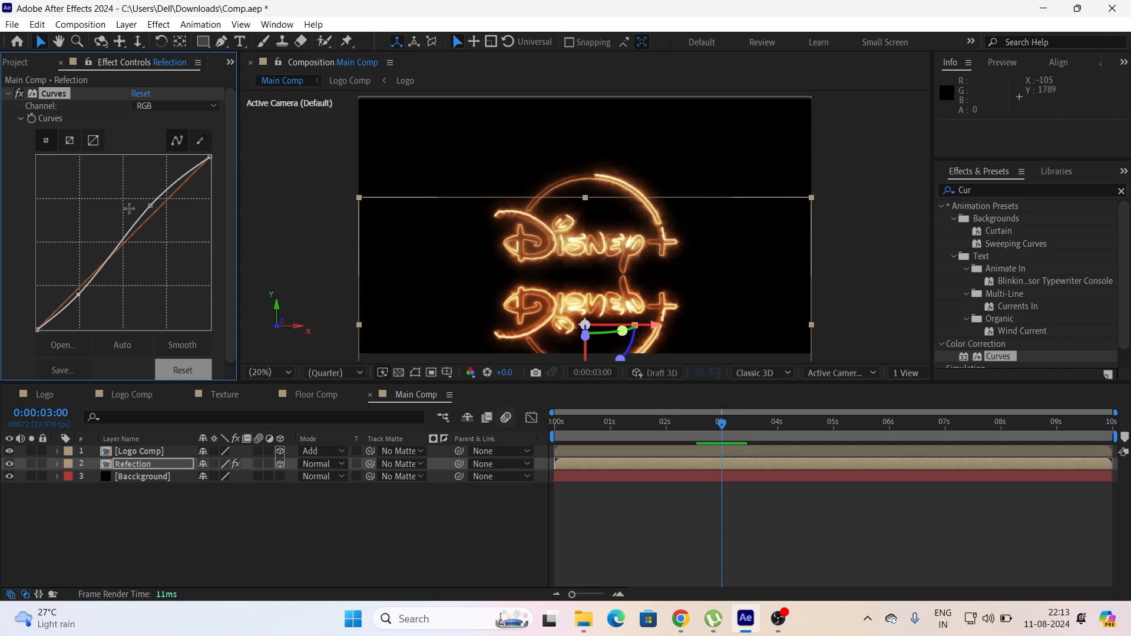
Step: Add Floor Comp to Main Comp between the Logo Comp and Refection layers, and hide it
click(23, 62)
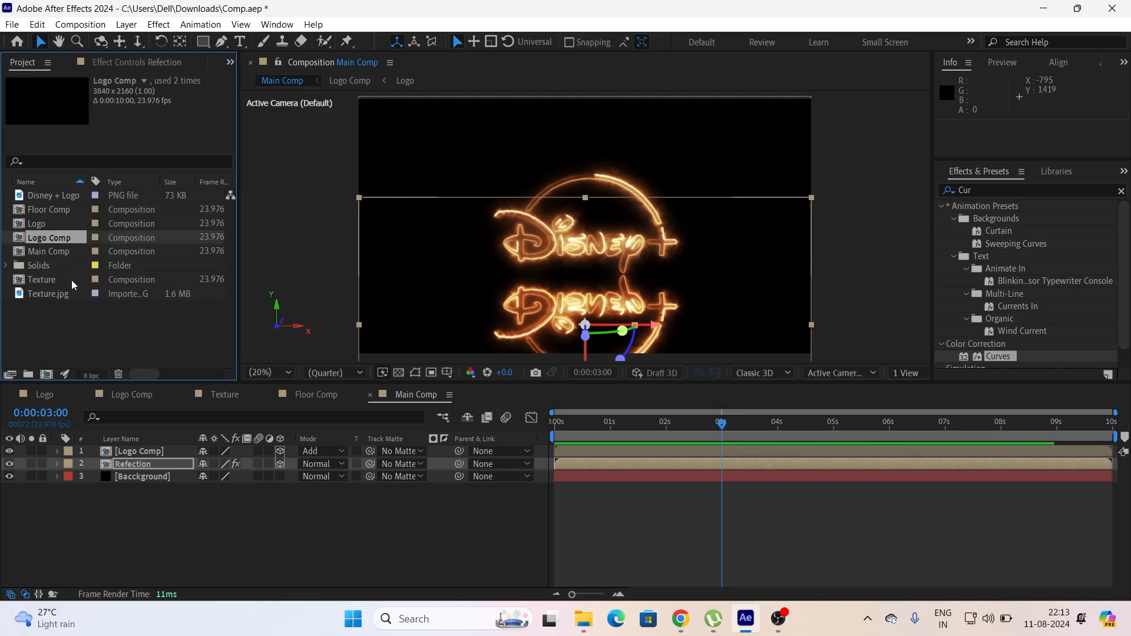
click(49, 222)
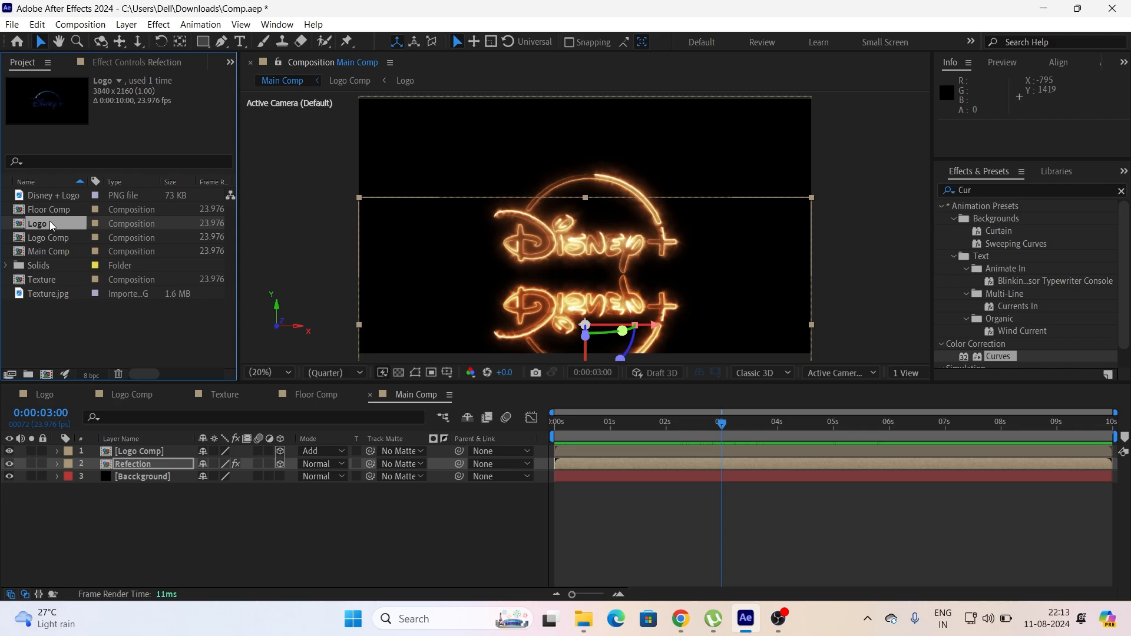
click(54, 207)
drag(59, 211, 133, 461)
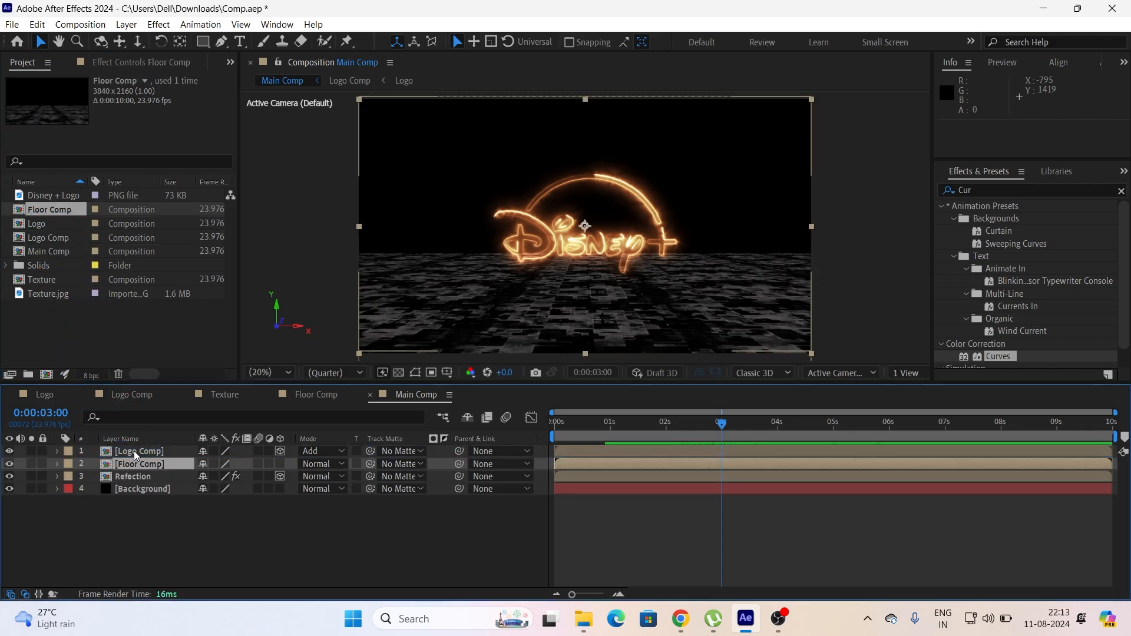
click(10, 465)
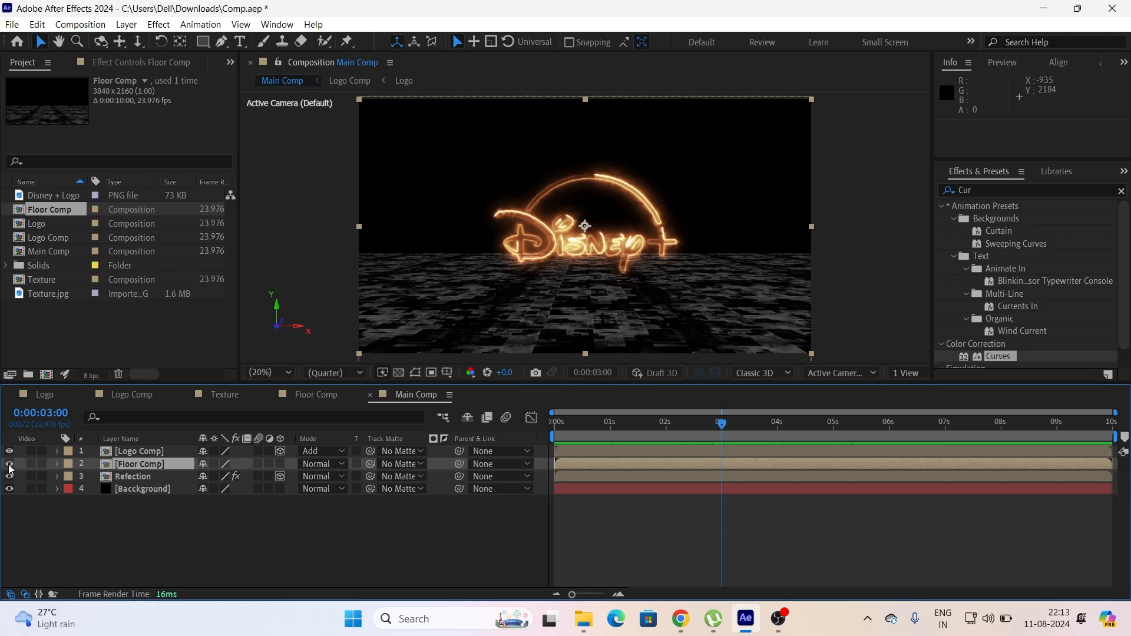
click(210, 520)
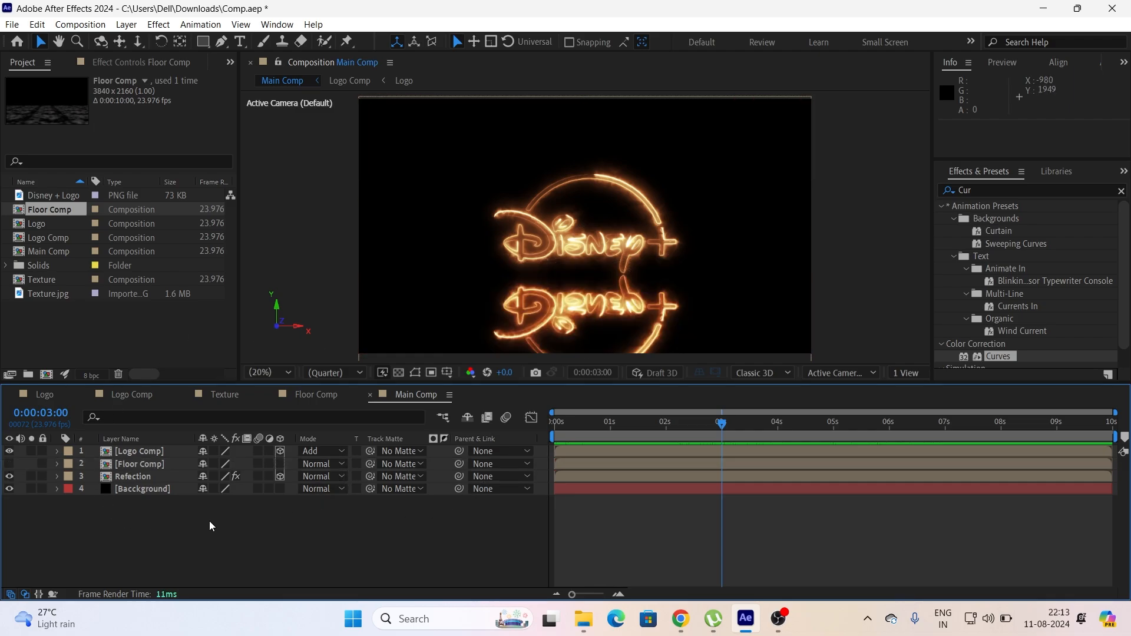
Step: Create an adjustment layer directly above the Floor Comp layer
right_click(209, 520)
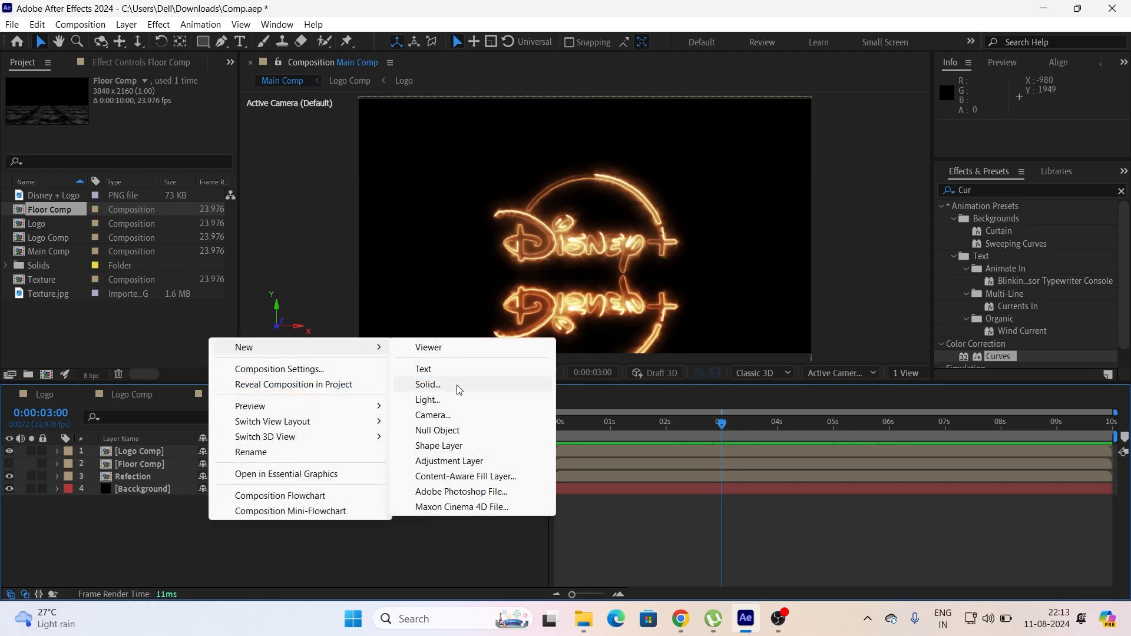
click(126, 535)
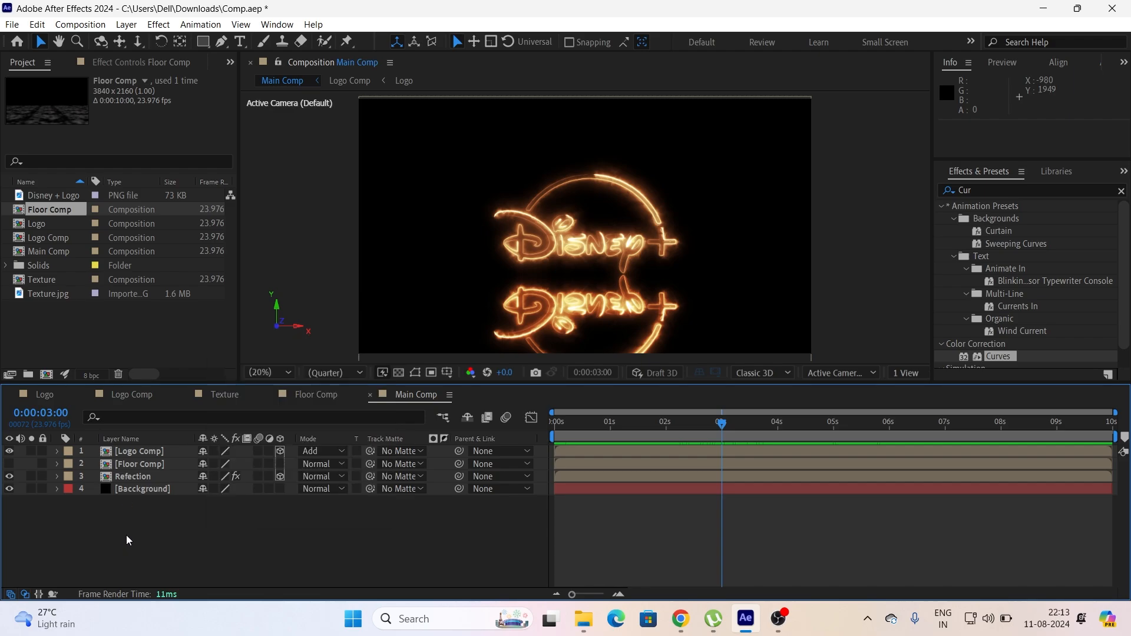
click(161, 465)
right_click(275, 537)
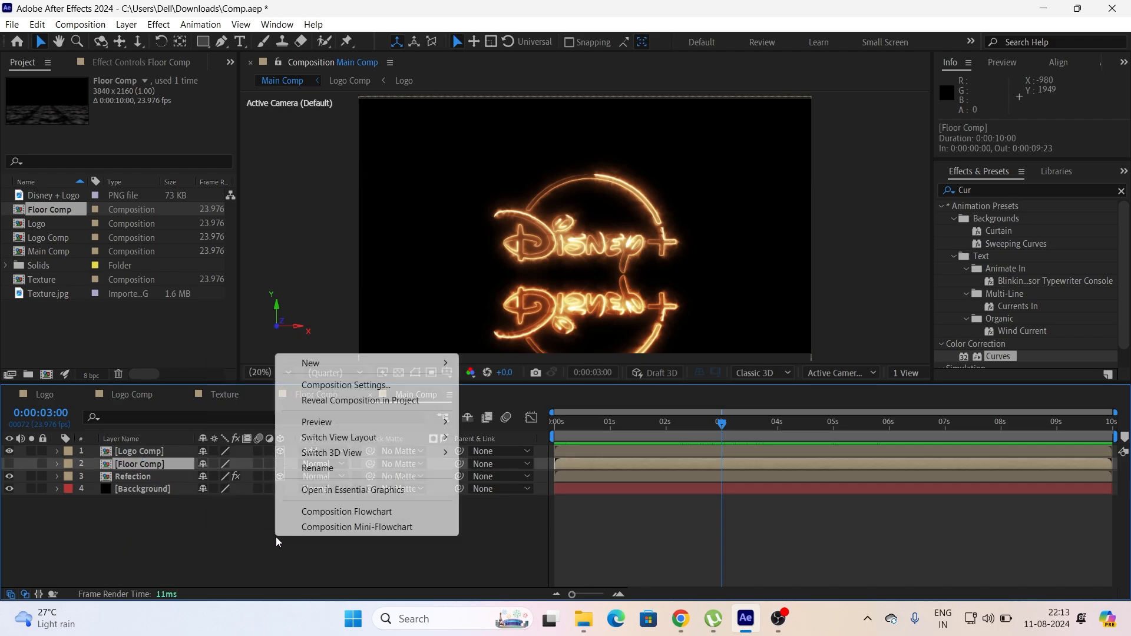
mouse_move(448, 368)
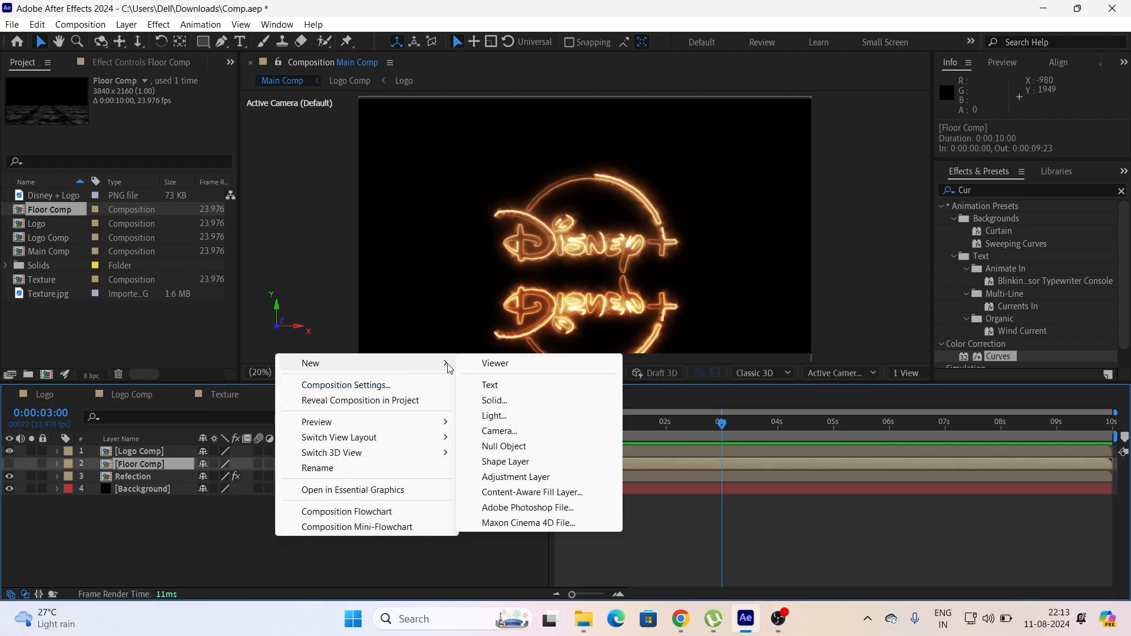
click(511, 478)
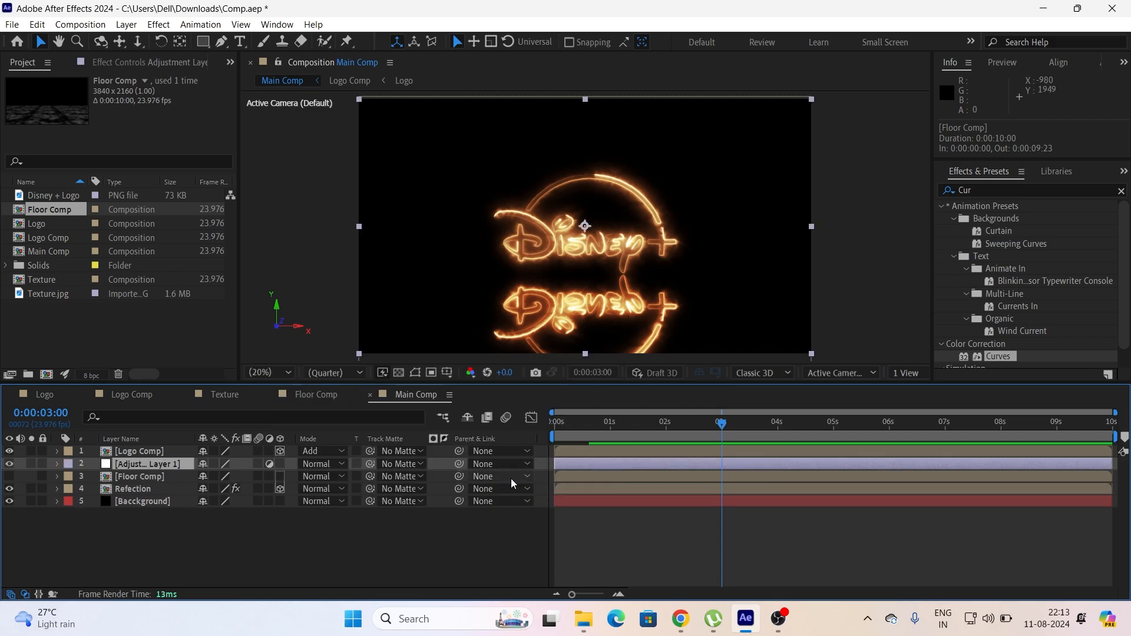
Step: Rename the new adjustment layer A1 and place it between Floor Comp and Refection
right_click(149, 463)
click(235, 427)
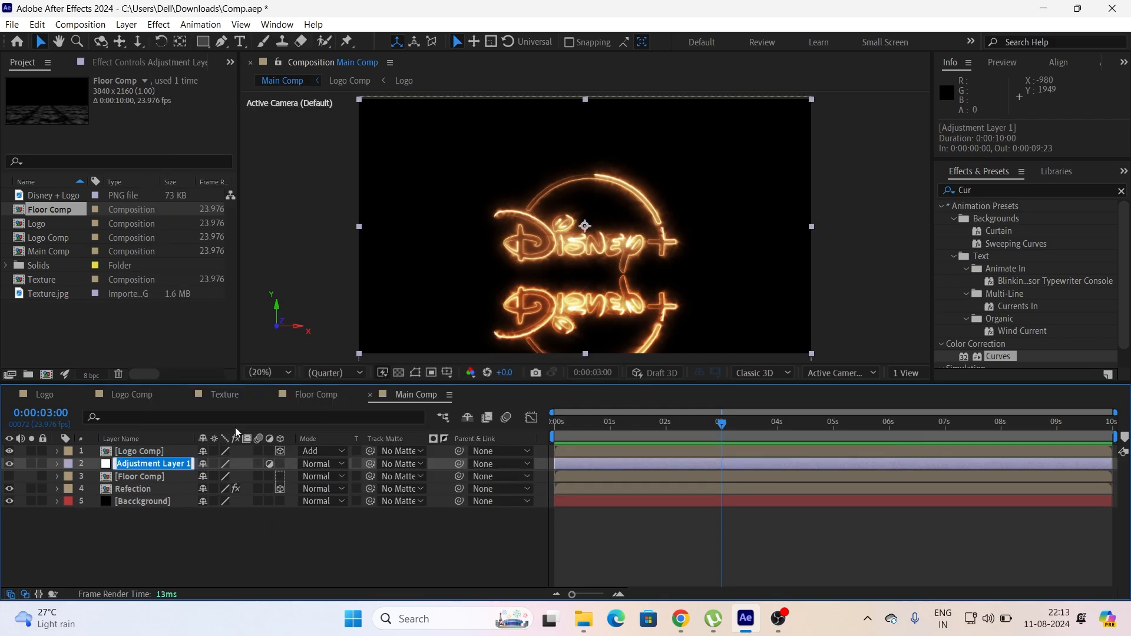
text(A1)
key(Return)
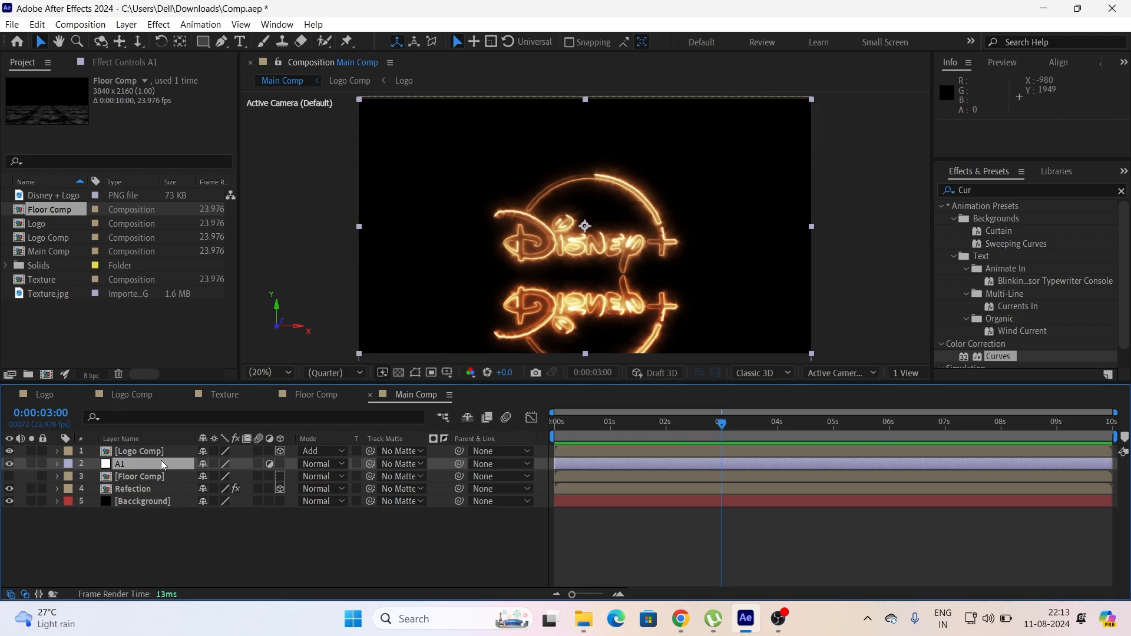
drag(160, 462, 164, 478)
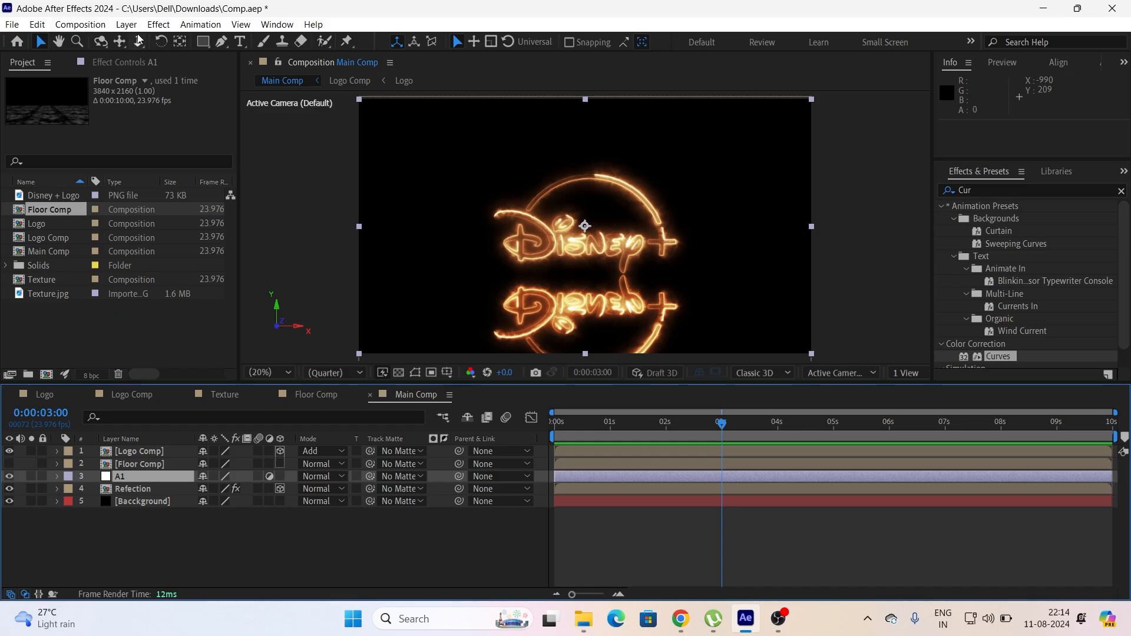
Step: Apply Compound Blur to the A1 adjustment layer, with Floor Comp as the blur layer and a maximum blur of 360
click(155, 25)
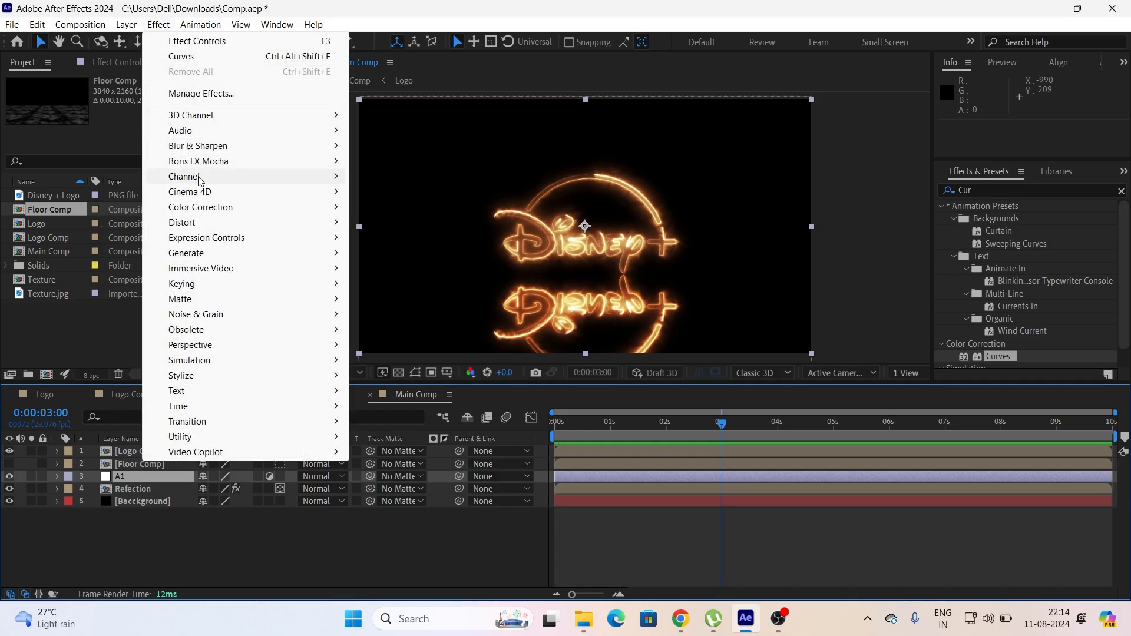
mouse_move(218, 146)
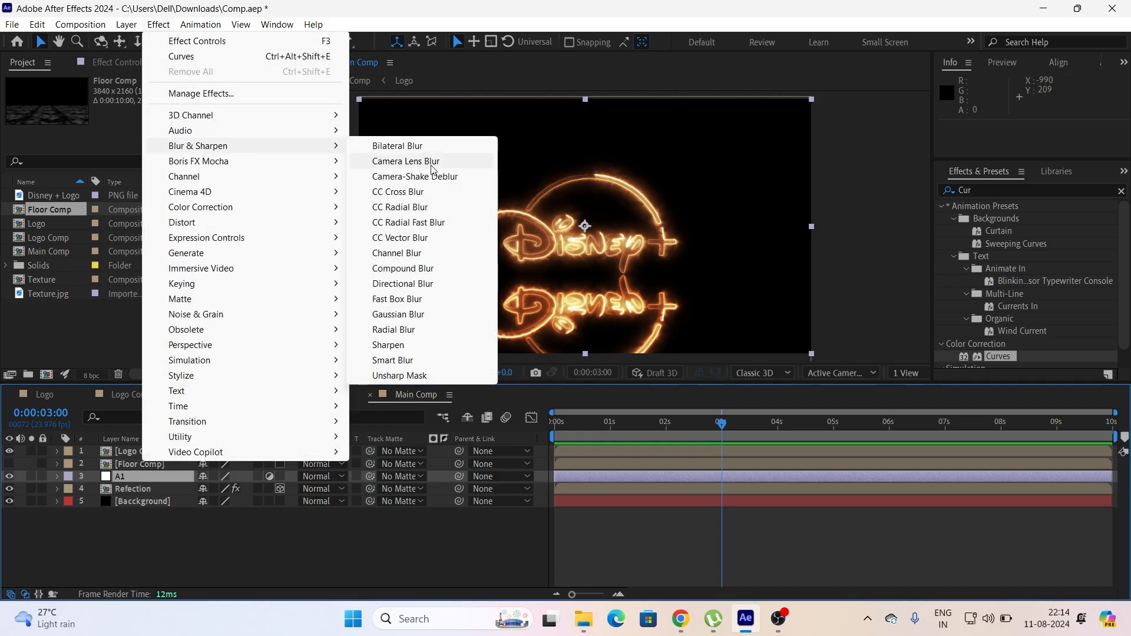
click(426, 269)
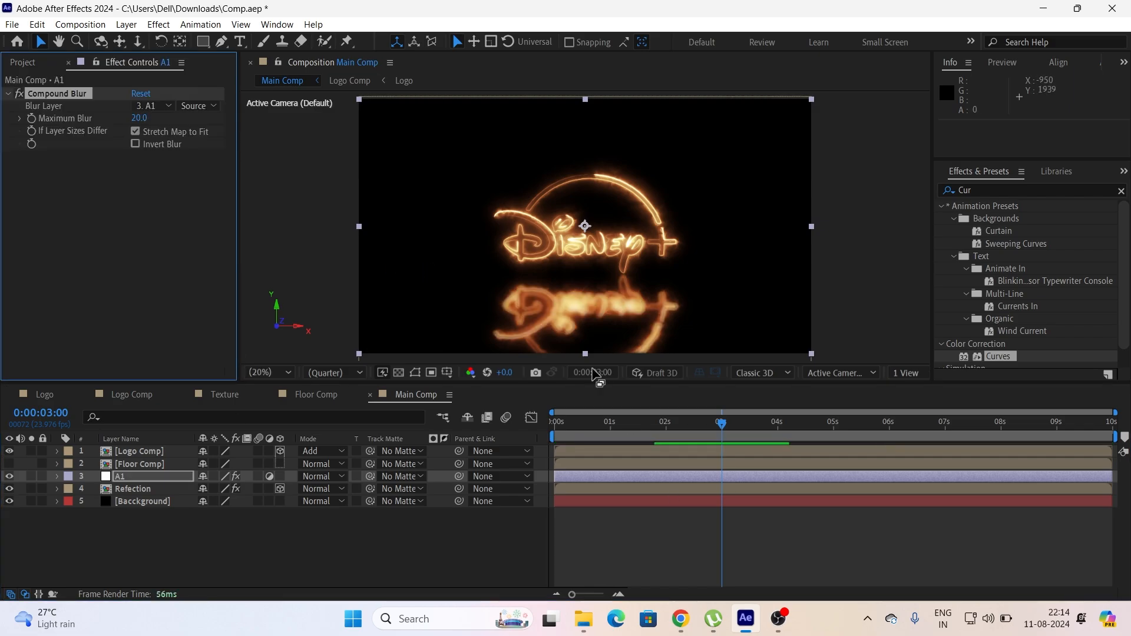
click(154, 106)
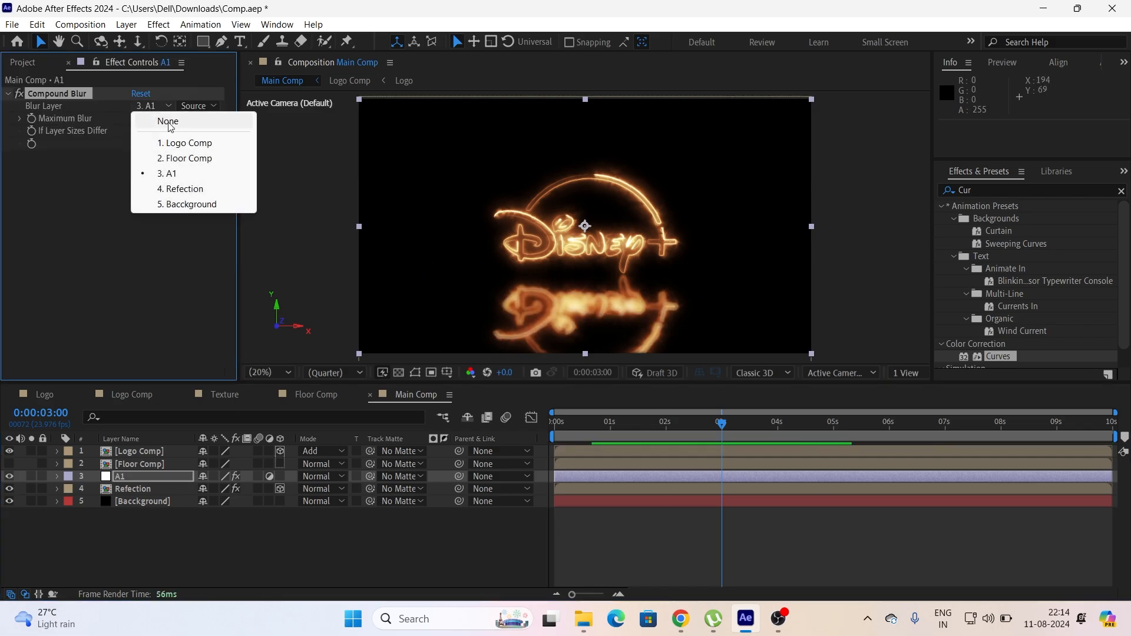
click(187, 158)
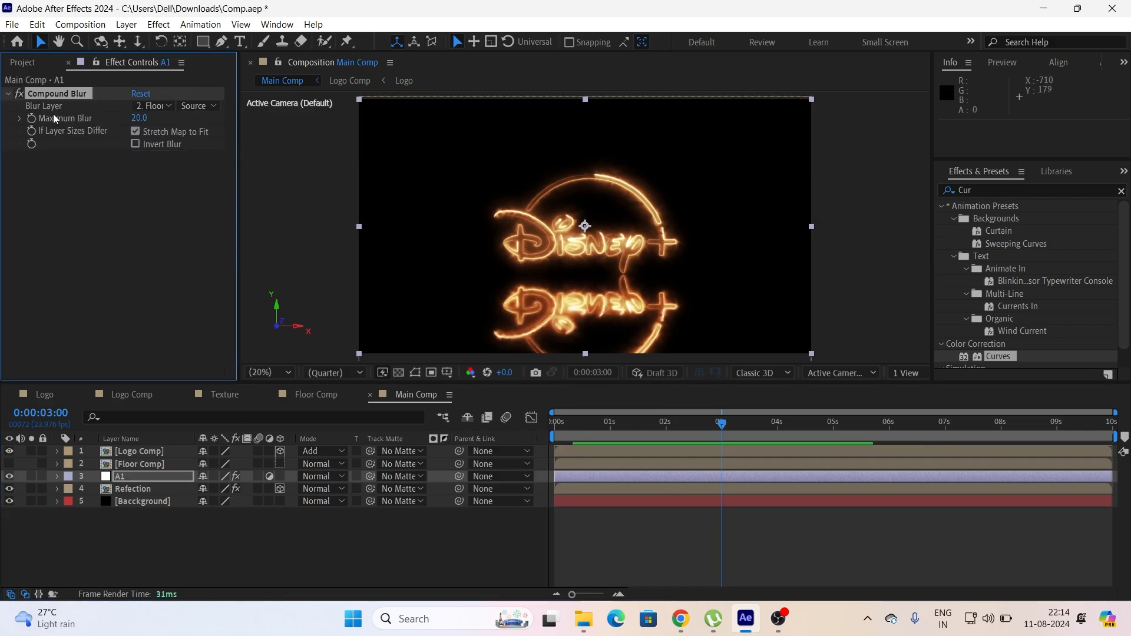
click(136, 118)
text(360)
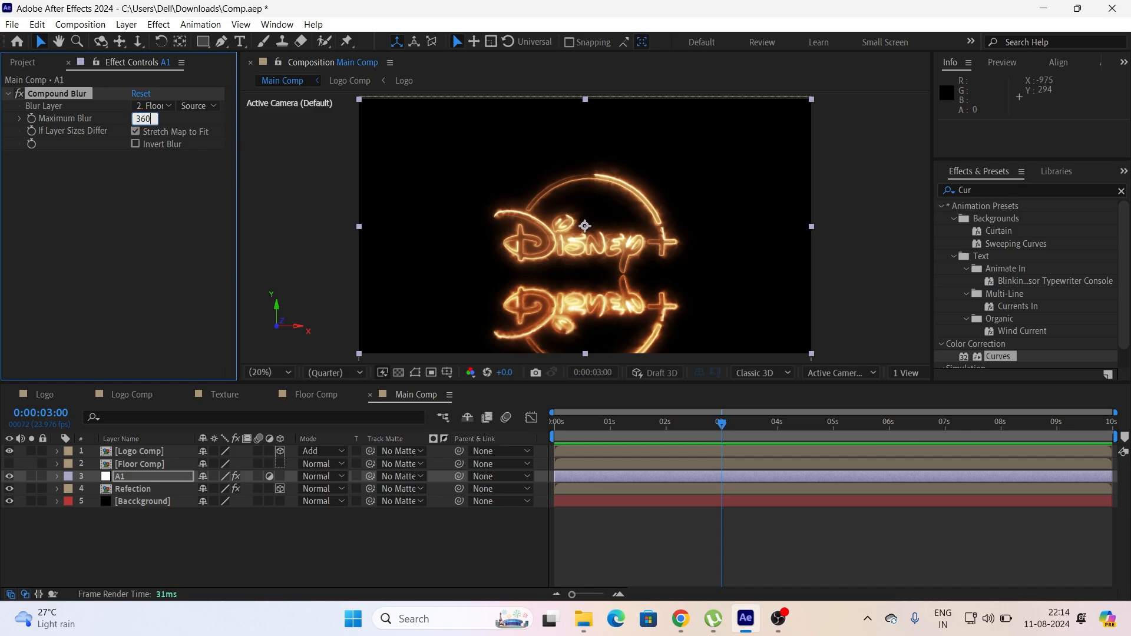
key(Return)
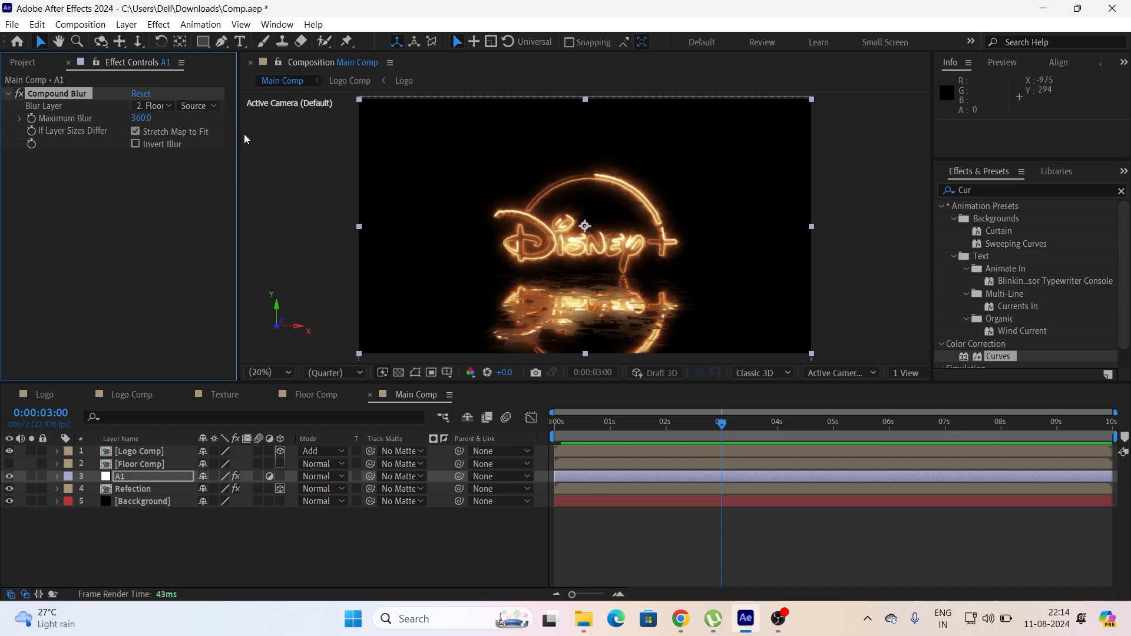
Step: Add the CC Glass effect to A1 and use Floor Comp as its bump map
click(159, 25)
mouse_move(191, 377)
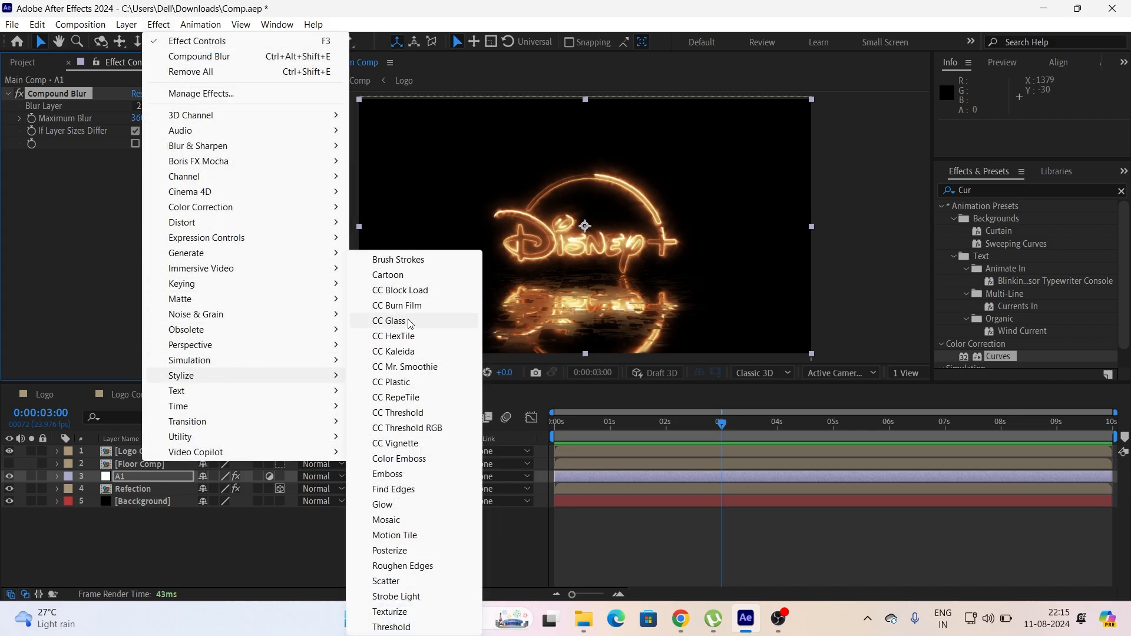
click(409, 321)
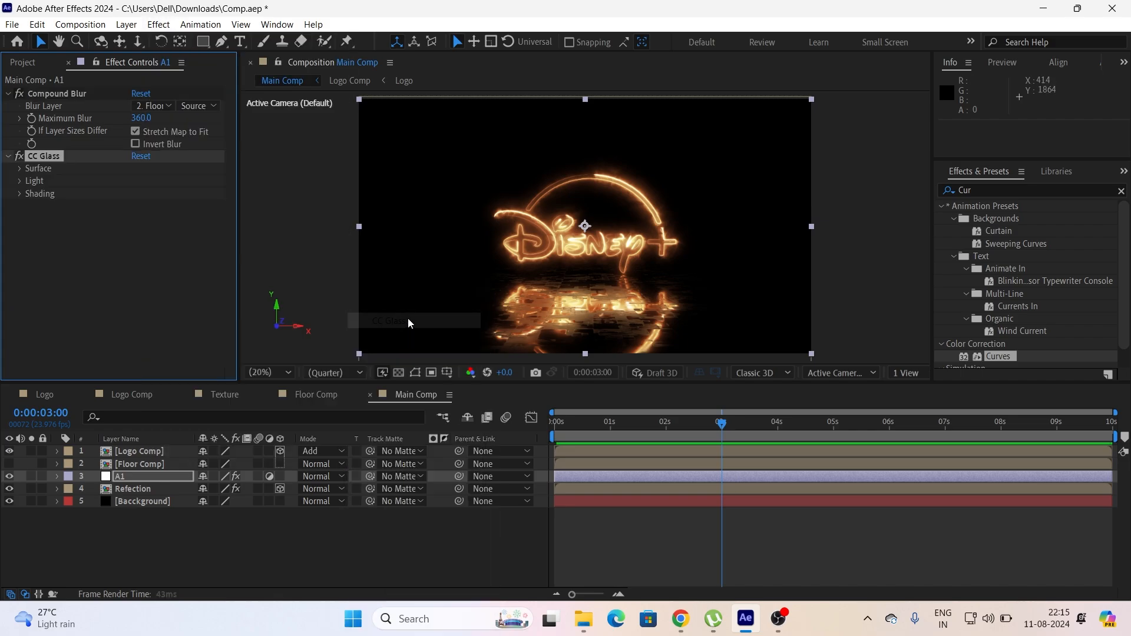
click(19, 169)
click(154, 183)
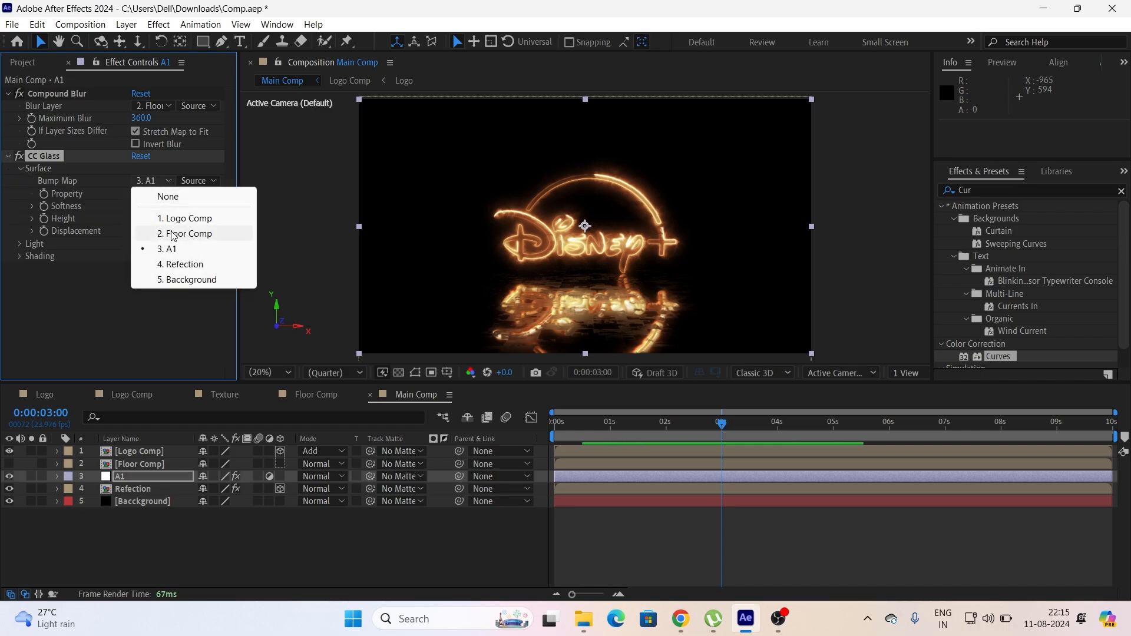
click(179, 233)
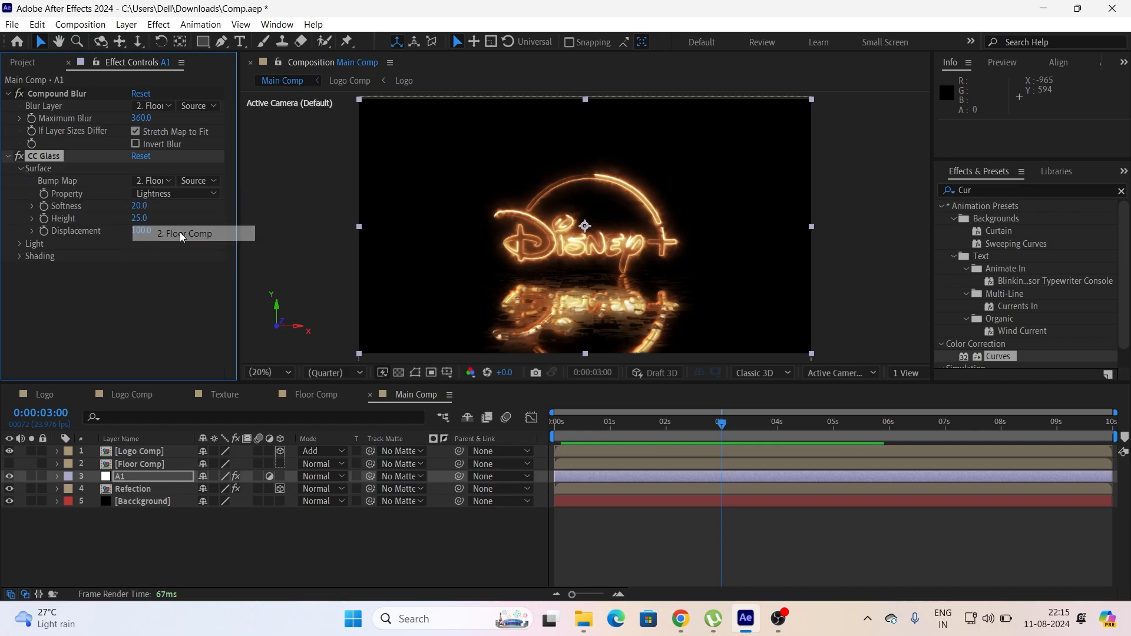
Step: Set the CC Glass surface on A1 to softness 0, height 10 and displacement 8
click(140, 206)
text(0)
key(Return)
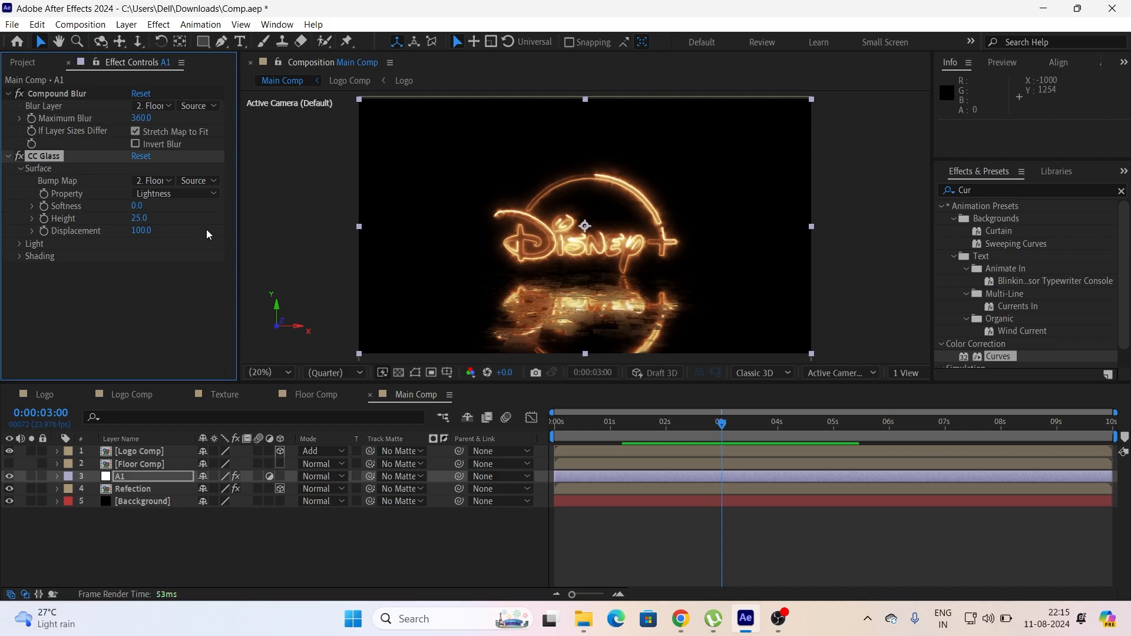
click(139, 217)
text(10)
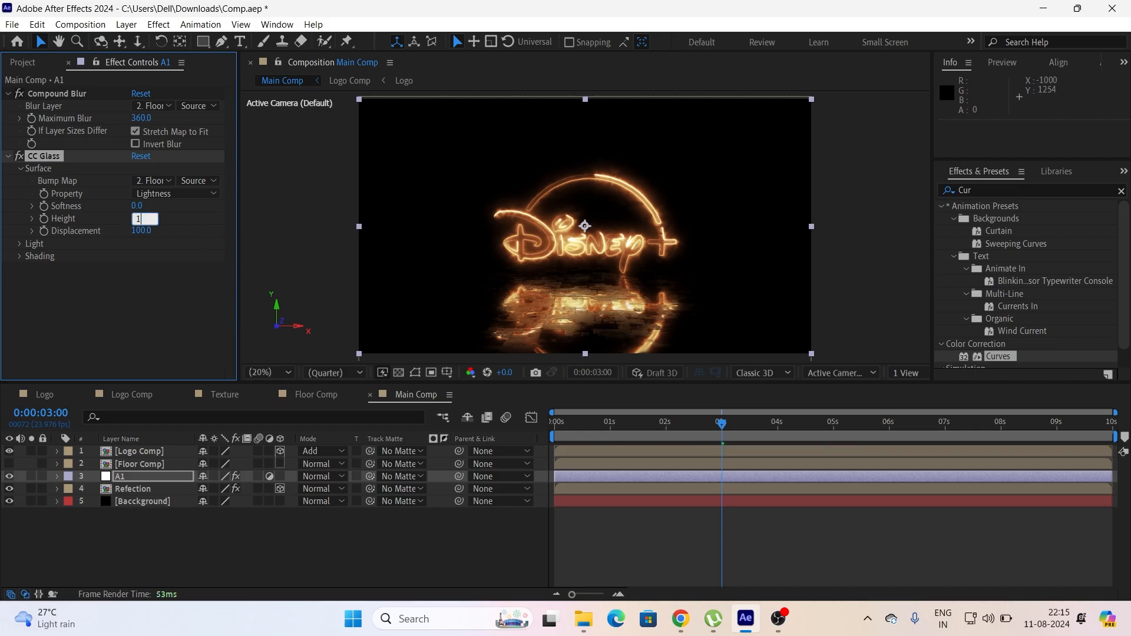
key(Return)
click(143, 230)
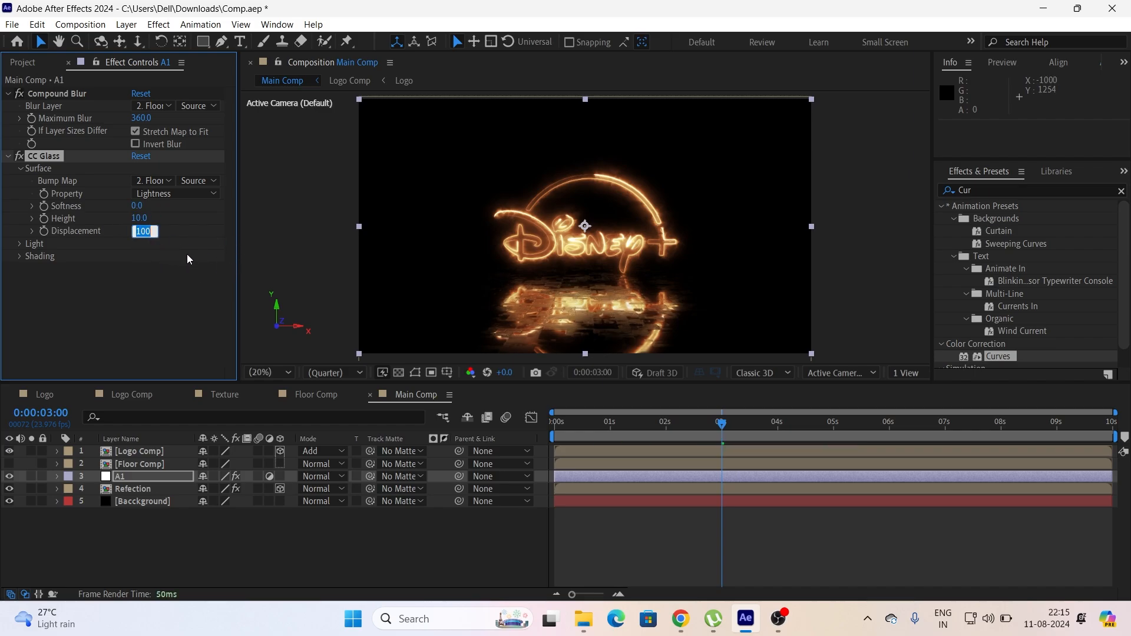
text(8)
key(Return)
Step: Set the CC Glass light intensity on A1 to 180
click(19, 244)
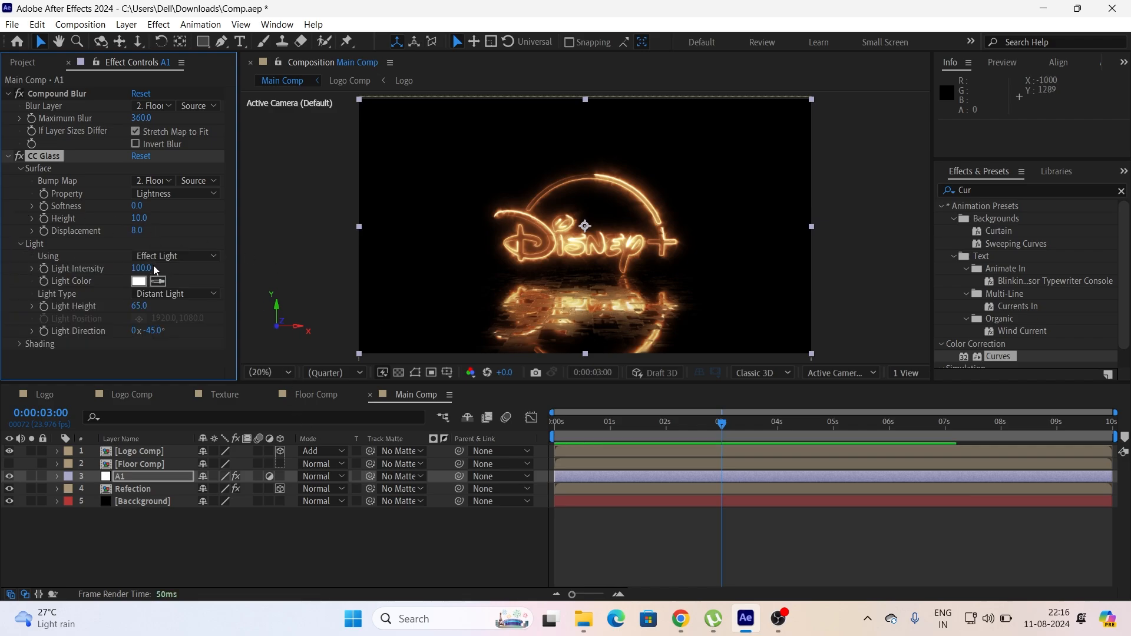
click(154, 269)
text(18)
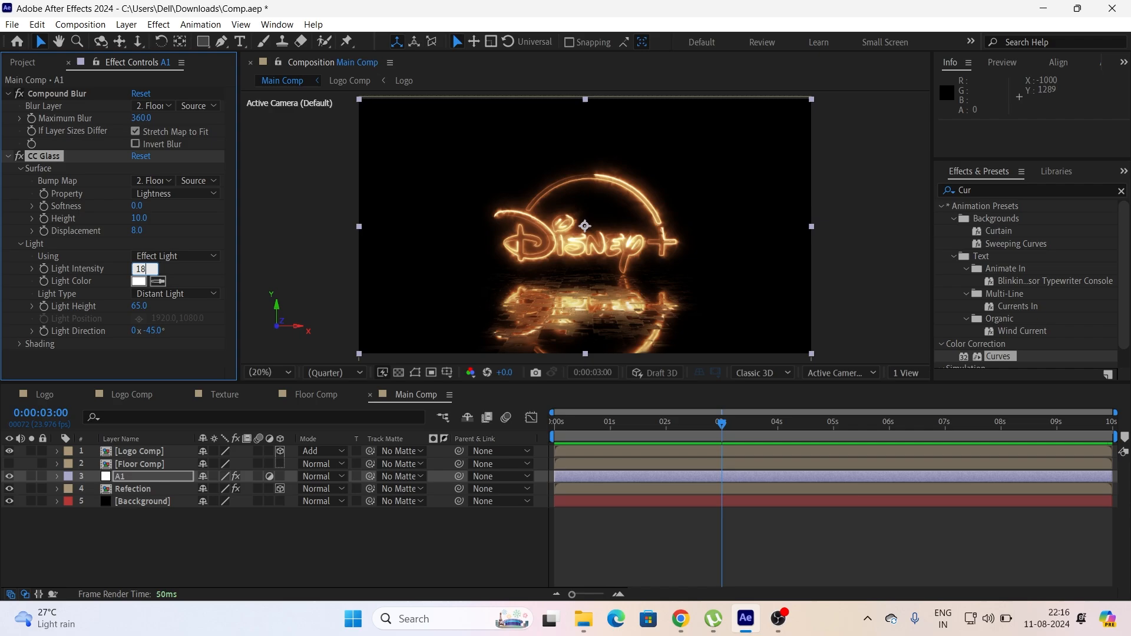
text(0)
key(Return)
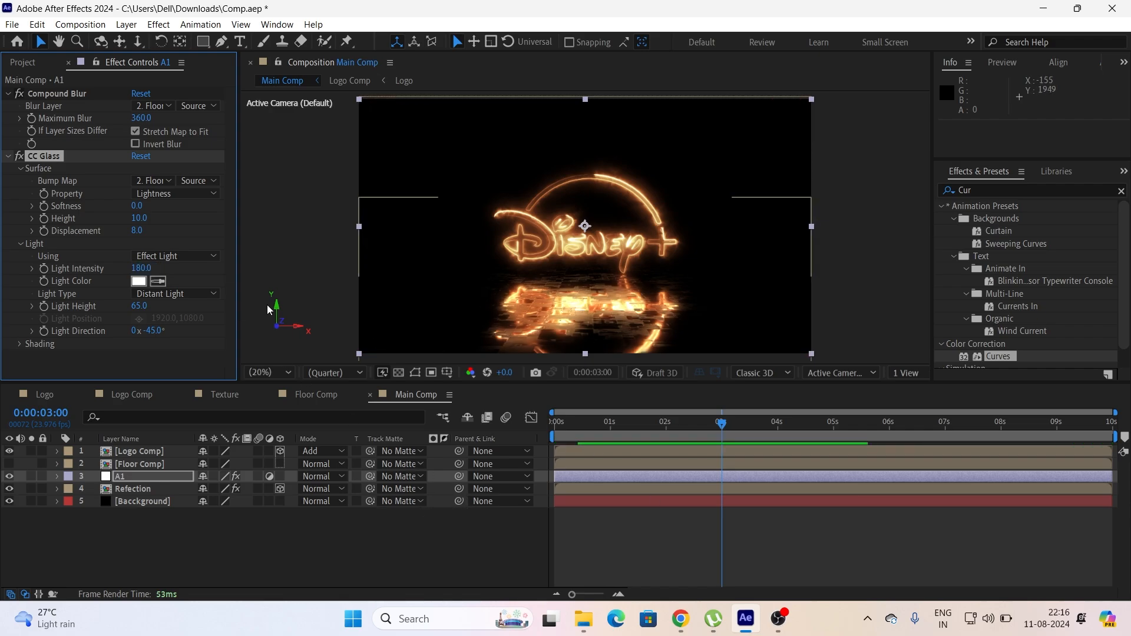
Step: Lower the CC Glass shading on A1 to specular 0 and roughness 0.001
click(20, 344)
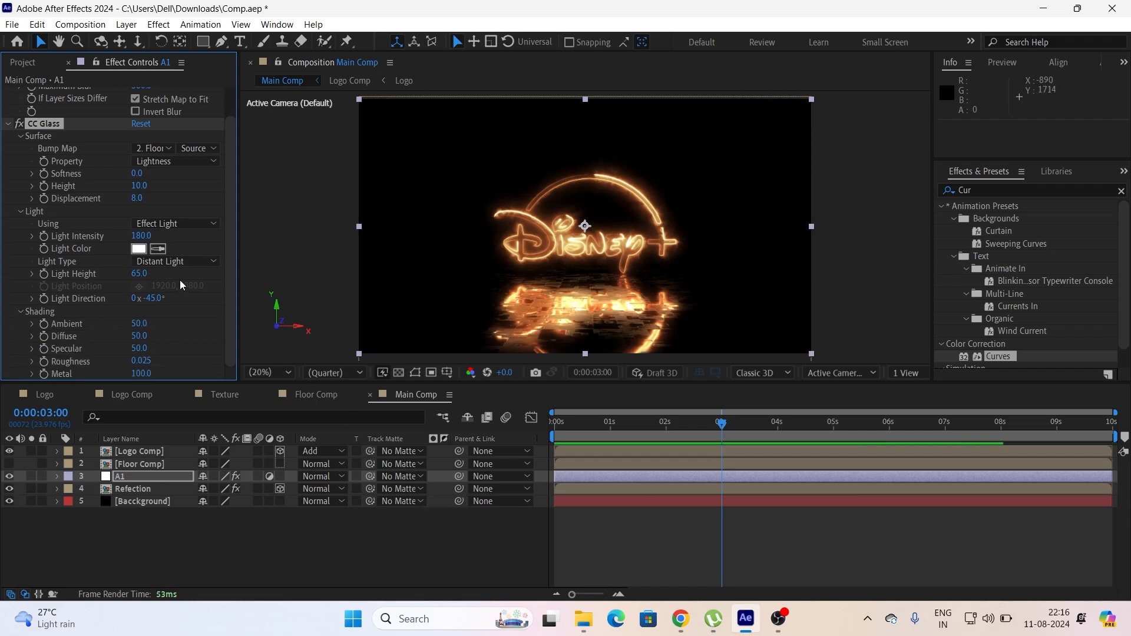
drag(145, 349, 36, 349)
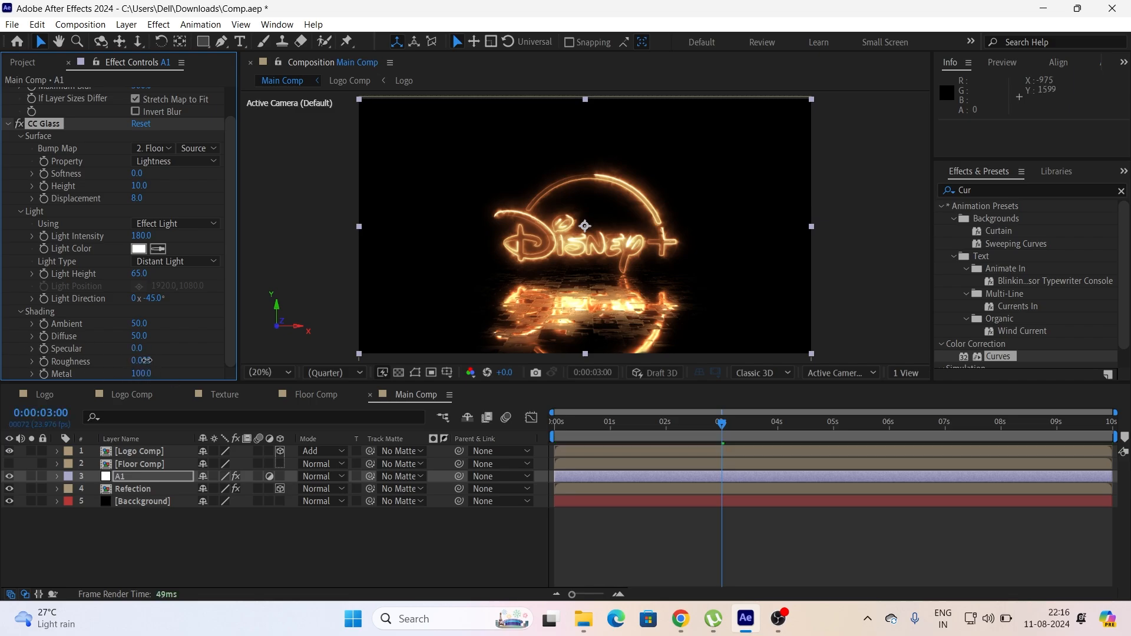
drag(155, 360, 102, 361)
Step: Create a two-node 28mm camera in Main Comp and move it to the top of the layer stack
right_click(165, 534)
mouse_move(299, 360)
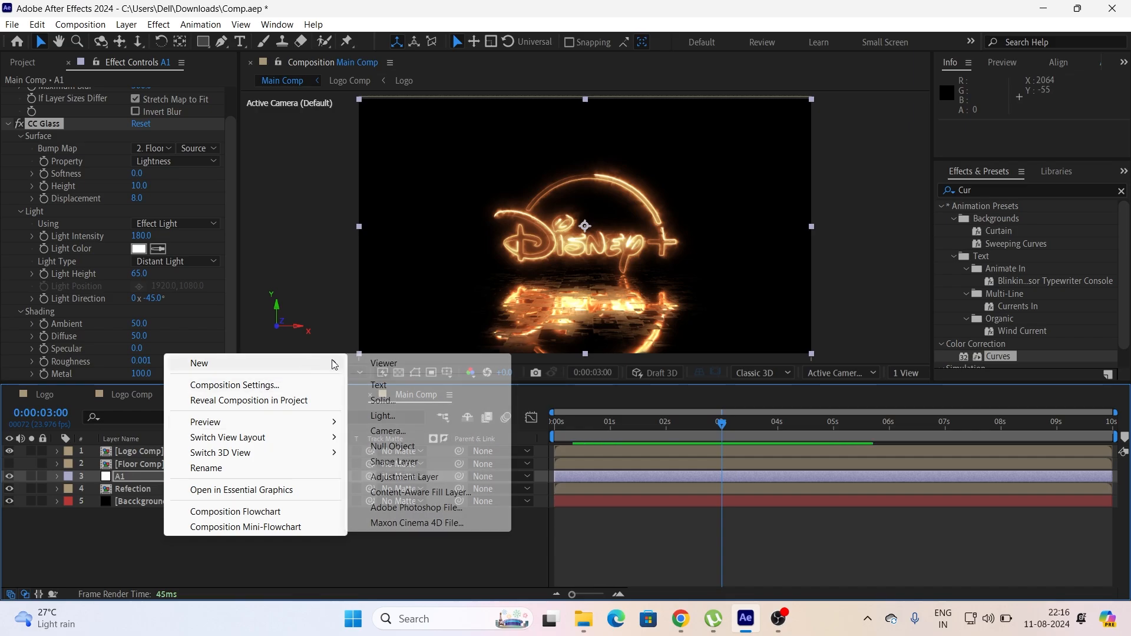
click(392, 429)
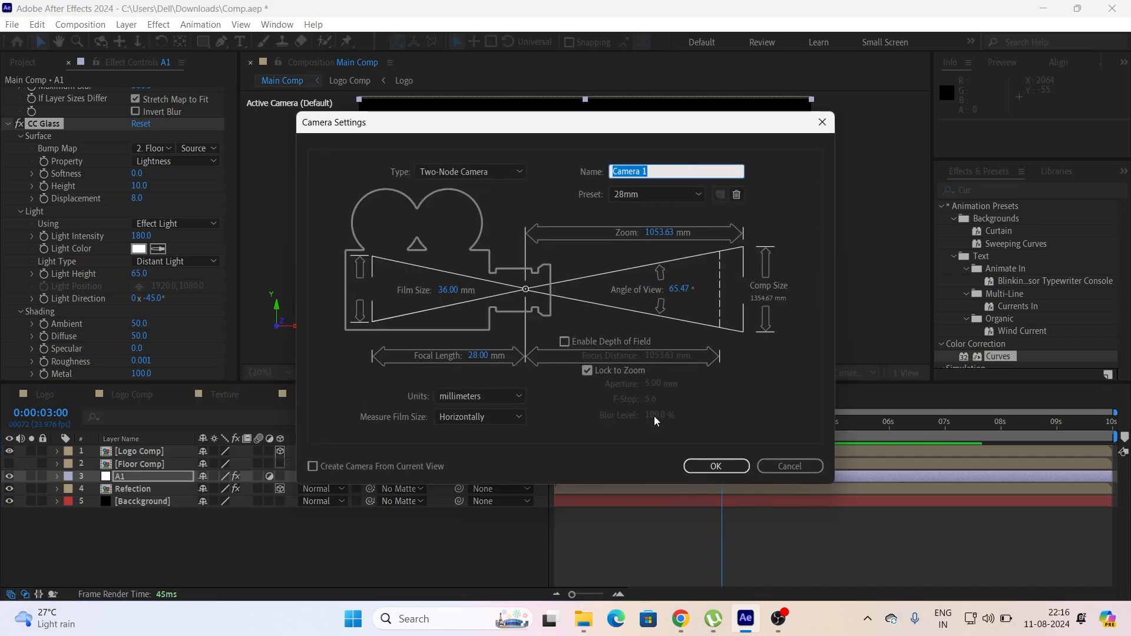
click(715, 467)
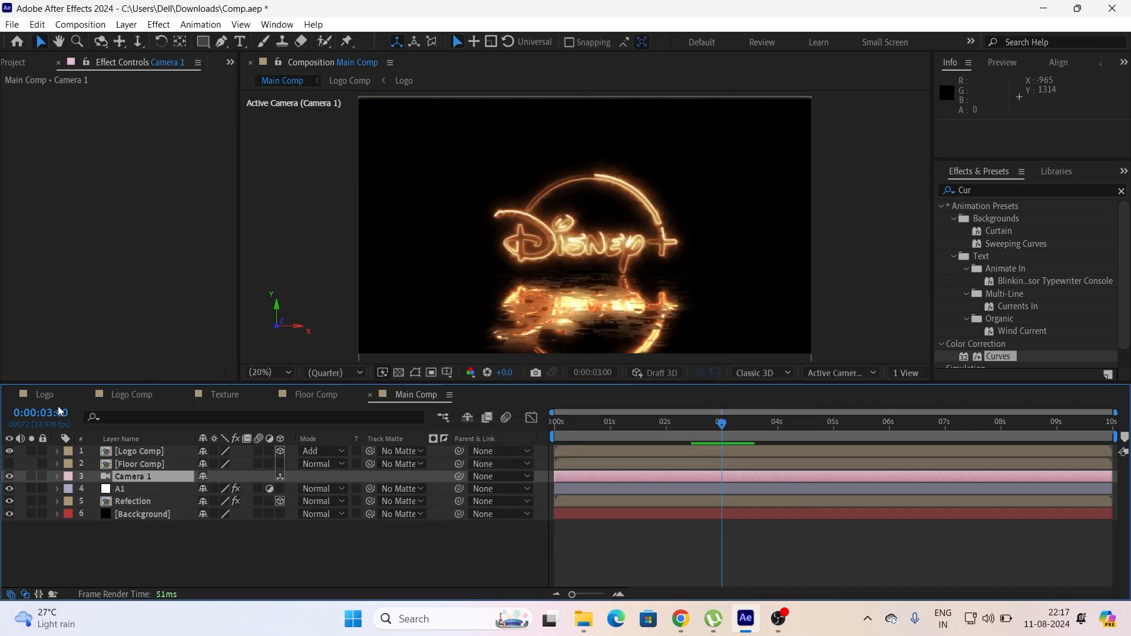
drag(167, 479, 168, 448)
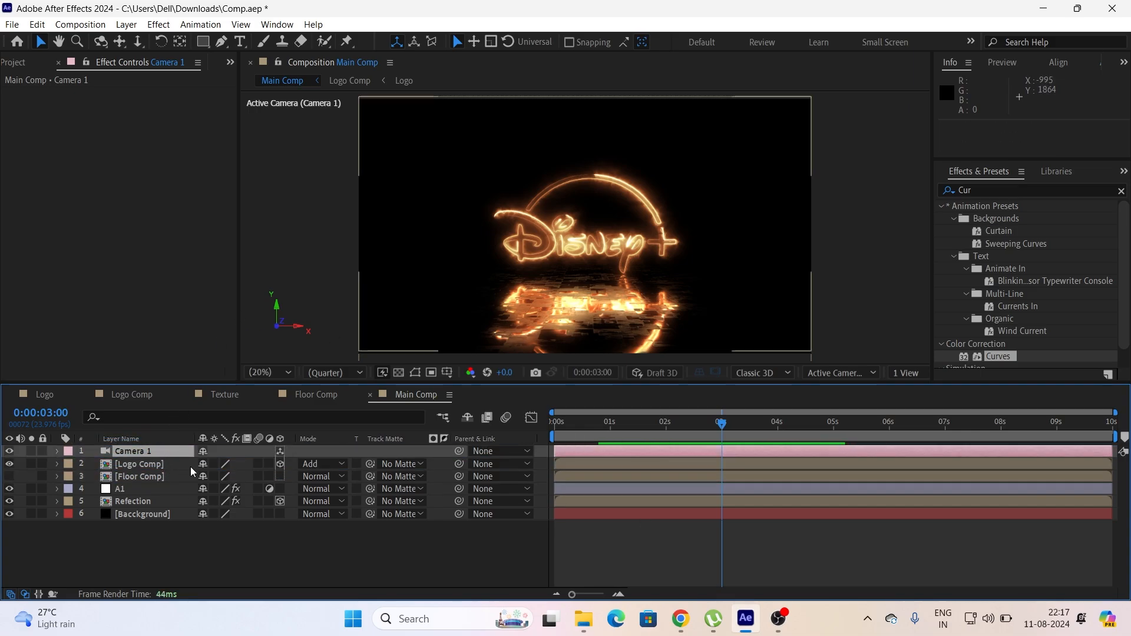
Step: Copy both Position keyframes of Camera 1 in Floor Comp, and collapse the layer again
click(300, 399)
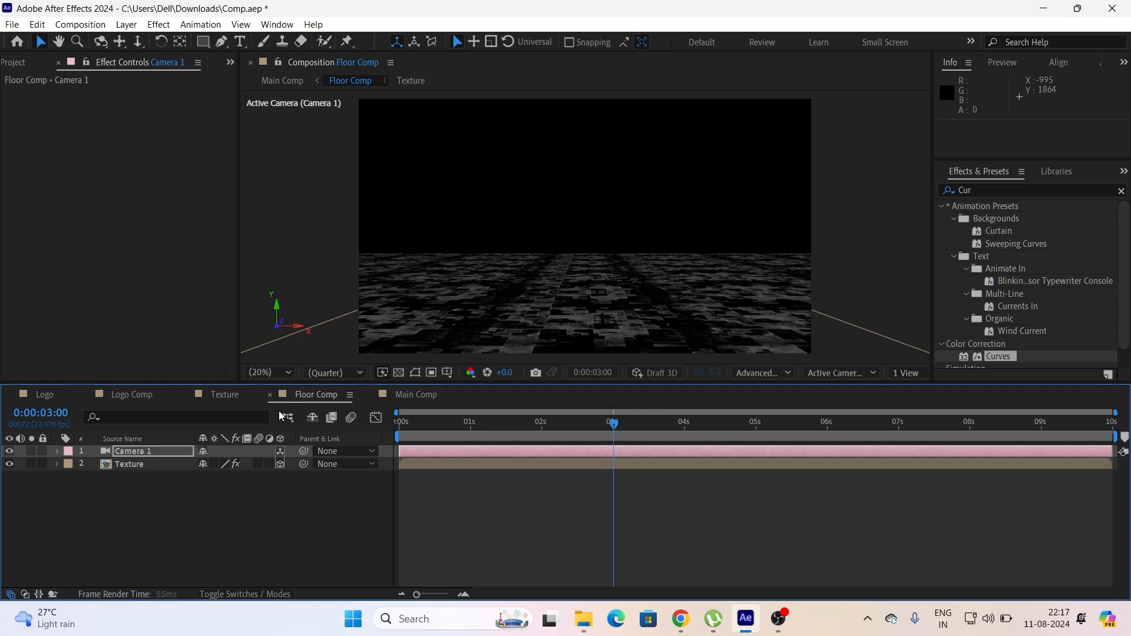
click(164, 450)
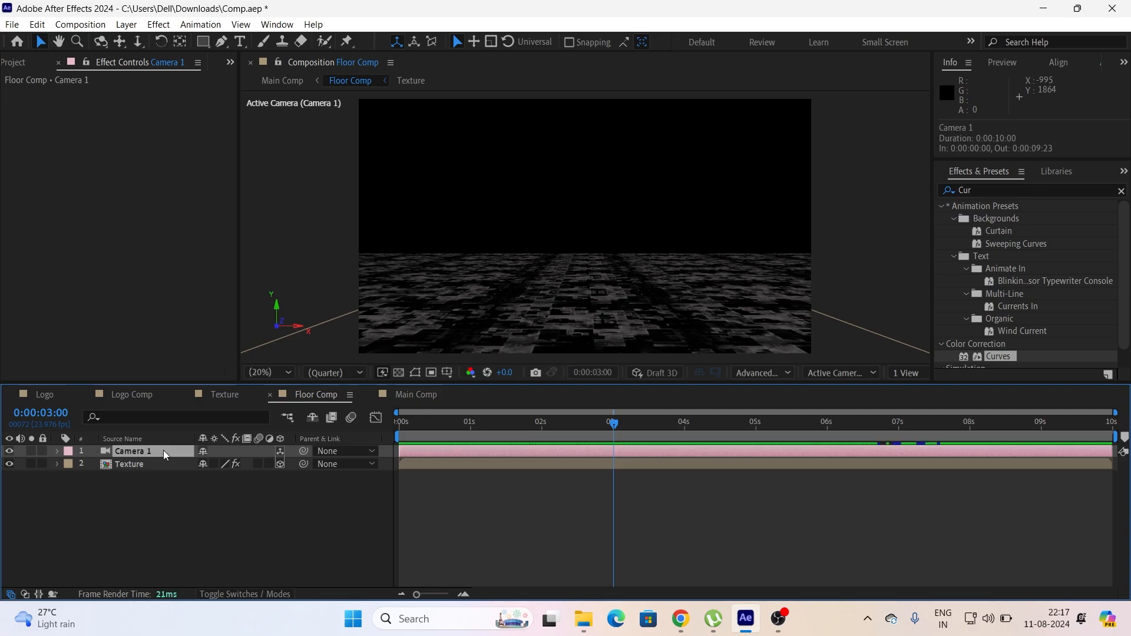
key(p)
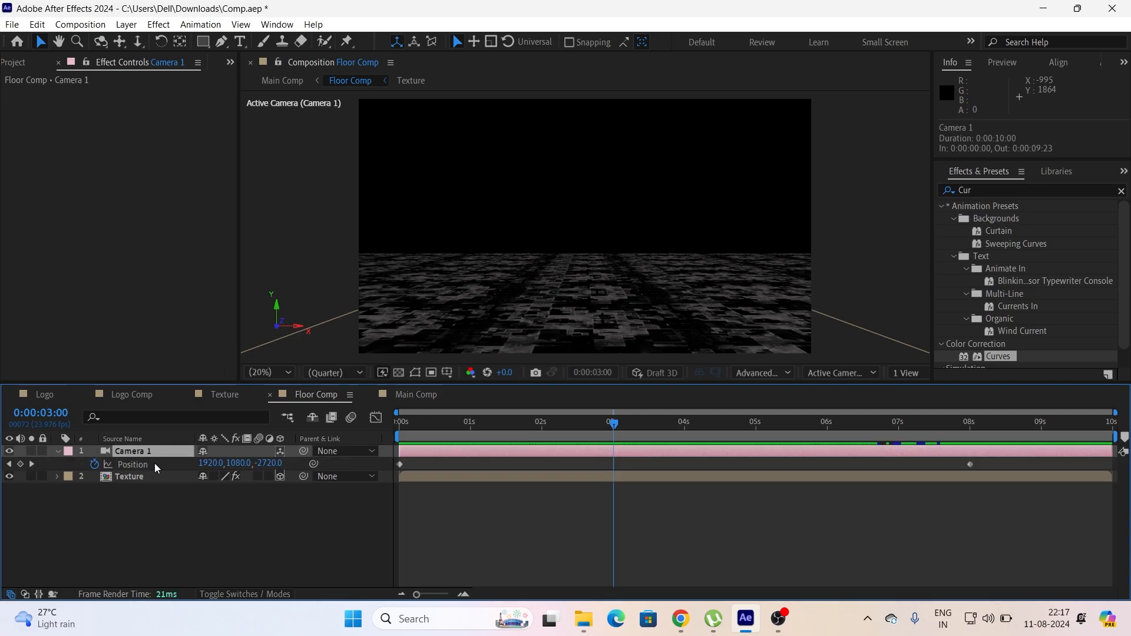
click(155, 464)
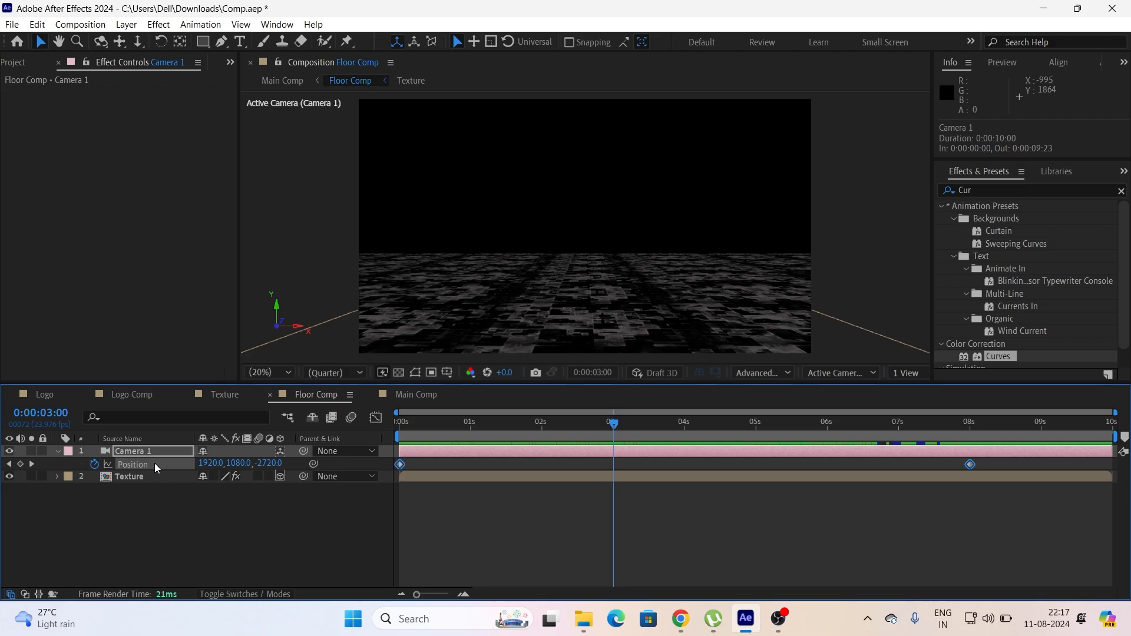
key(ctrl+c)
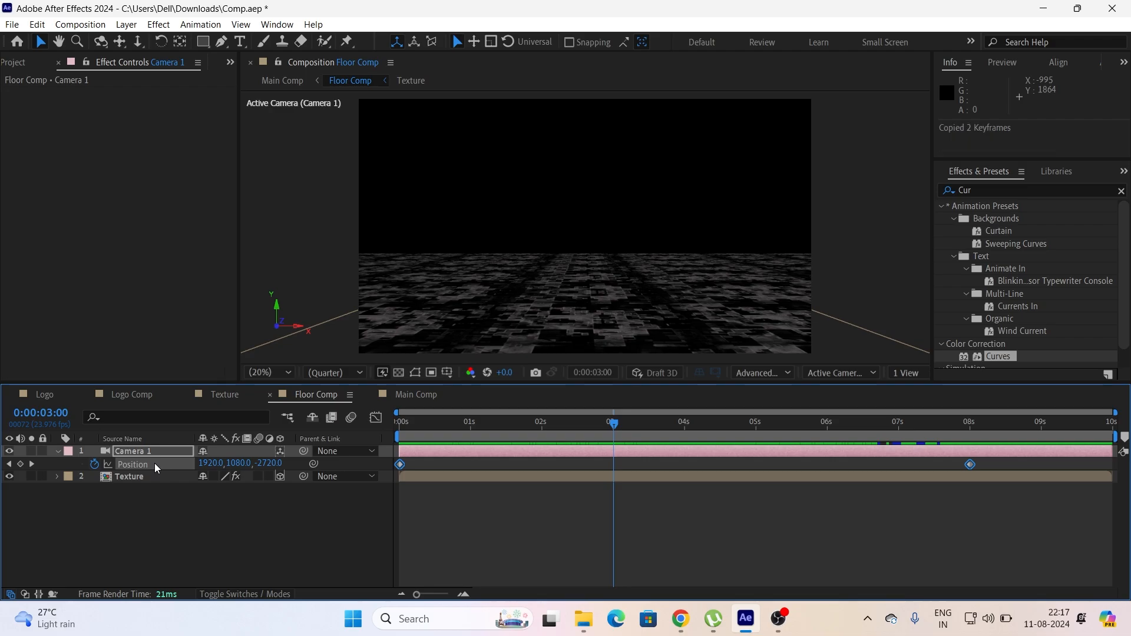
click(57, 450)
Step: Paste the copied Position keyframes onto Main Comp's Camera 1 at 0:00:00:00, reveal them, and check the camera move up to 3 seconds
click(407, 394)
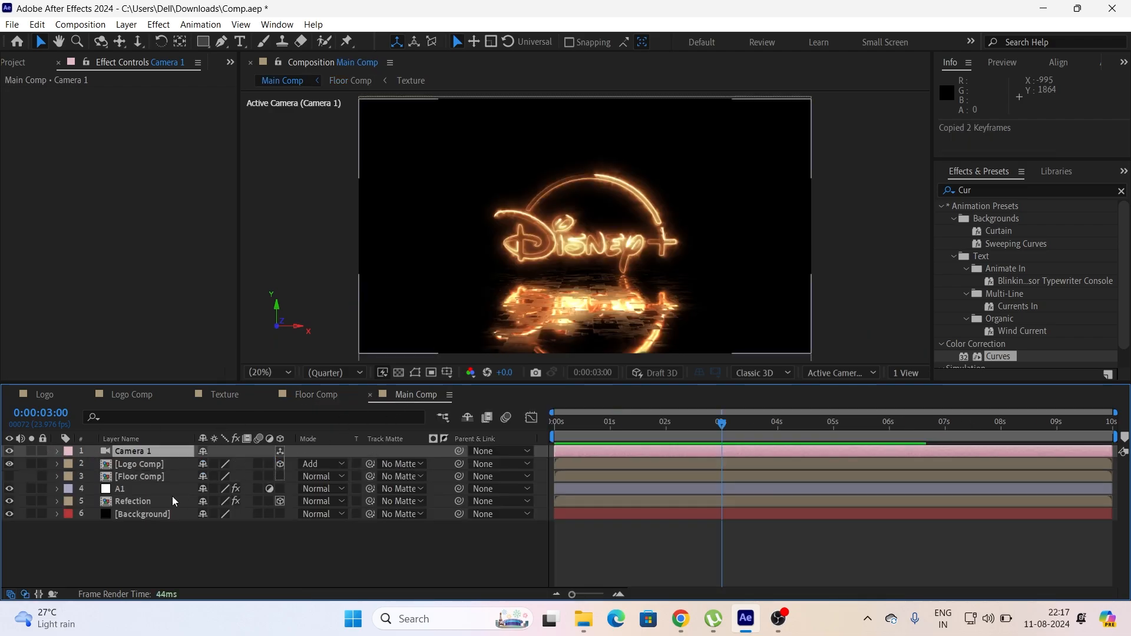
drag(719, 425, 503, 432)
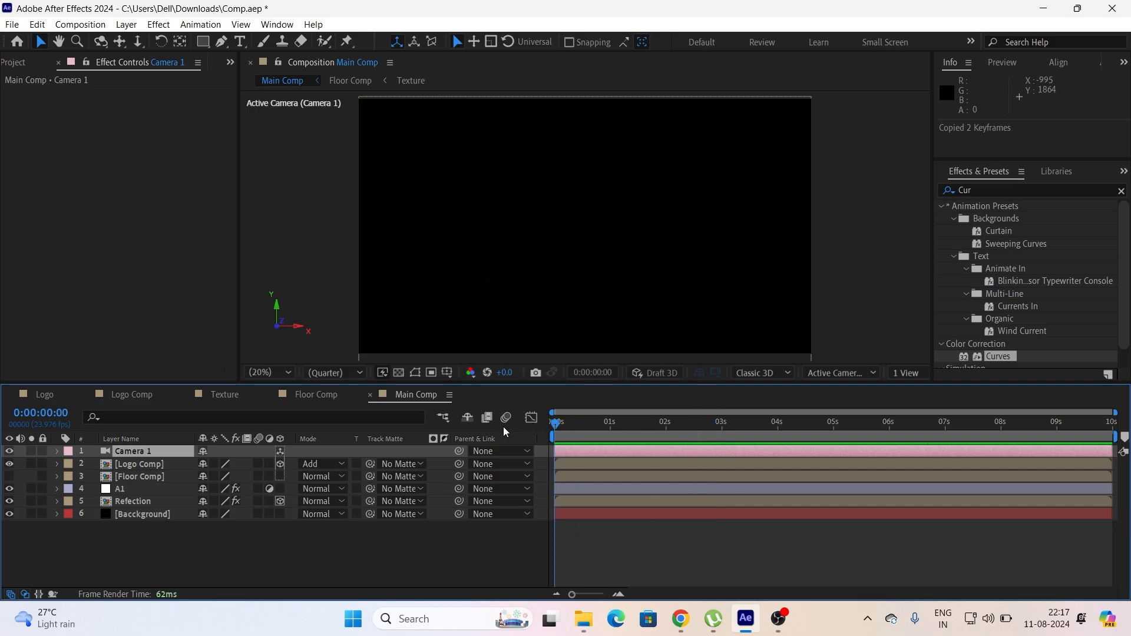
click(174, 449)
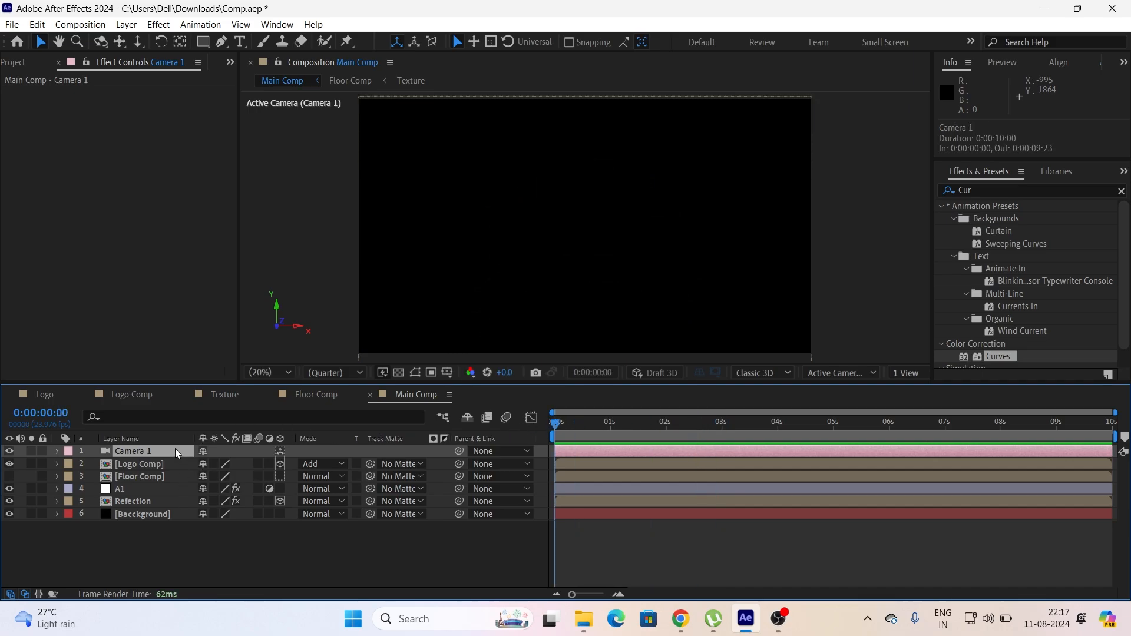
key(ctrl+v)
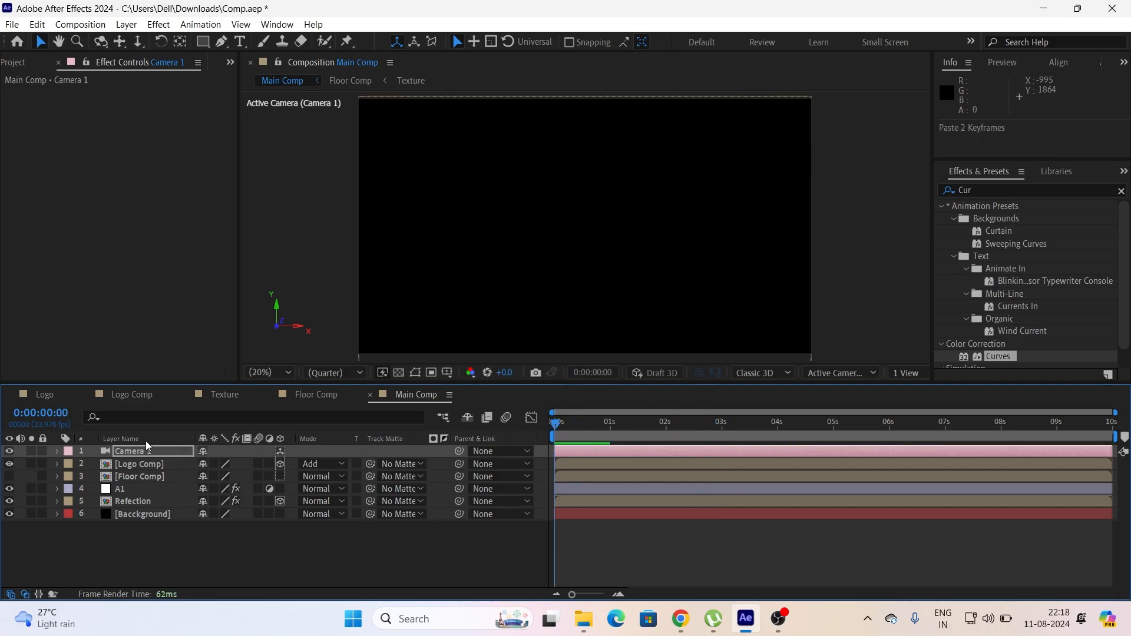
click(154, 452)
key(u)
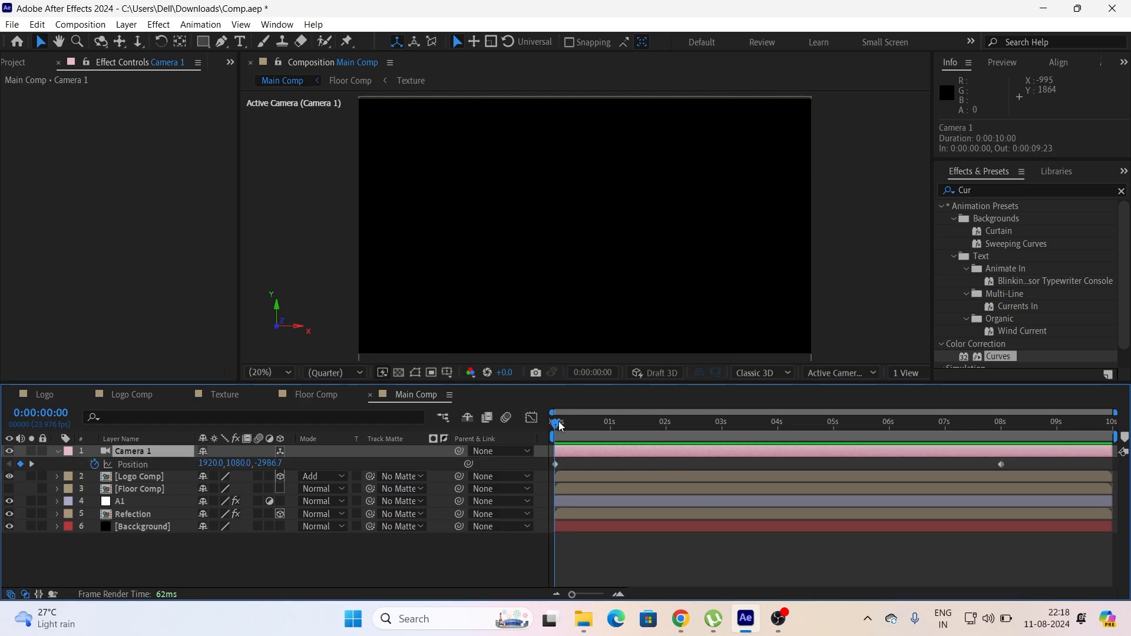
drag(560, 426, 720, 419)
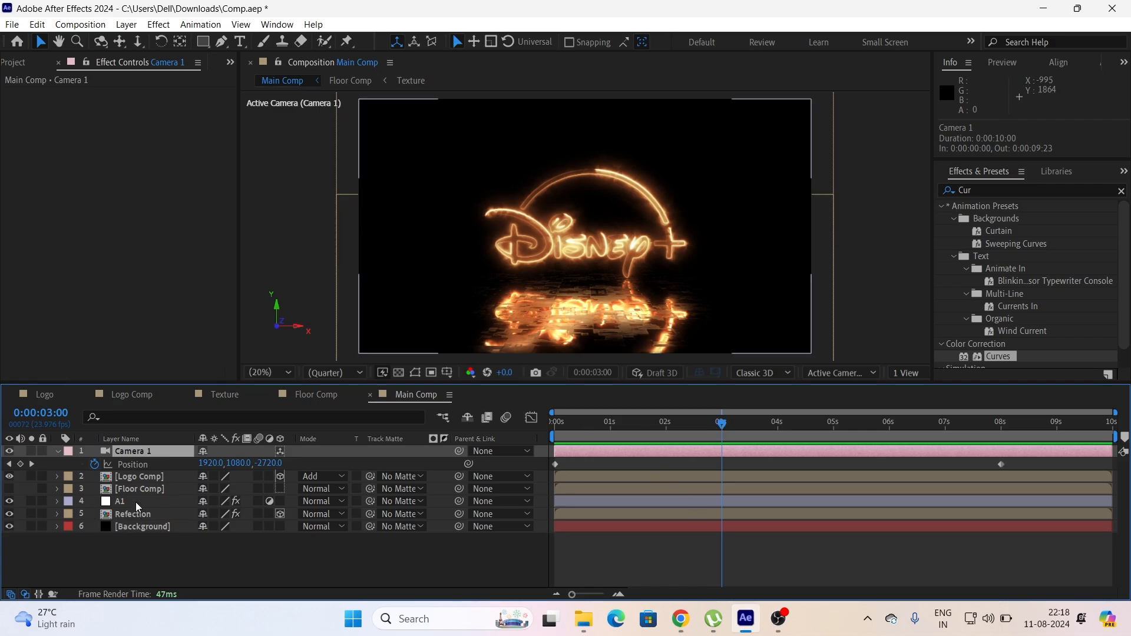
Step: Move the Refection layer up to a Y position of about 1860, closer beneath the logo, and collapse Camera 1's properties
click(135, 502)
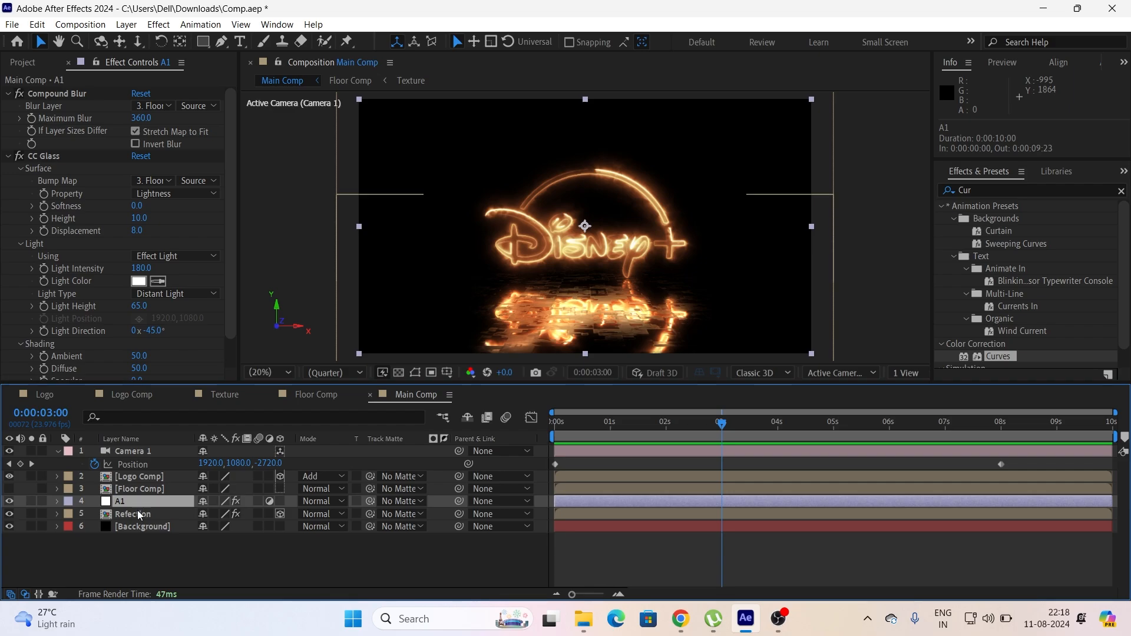
click(137, 512)
scroll(622, 332, down, 3)
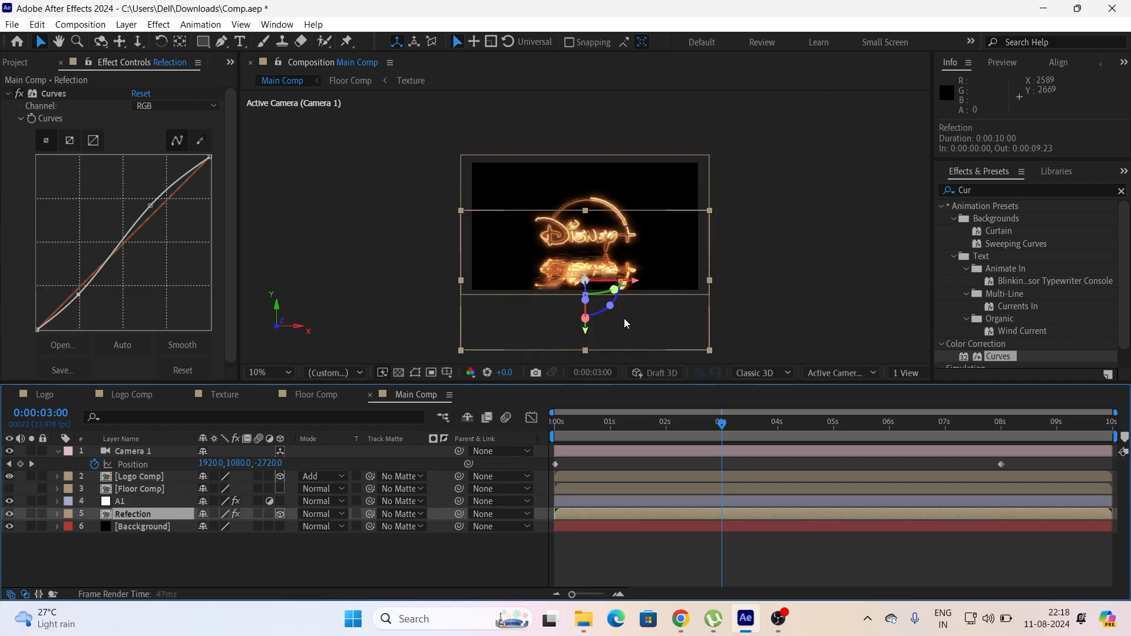
drag(587, 334, 588, 330)
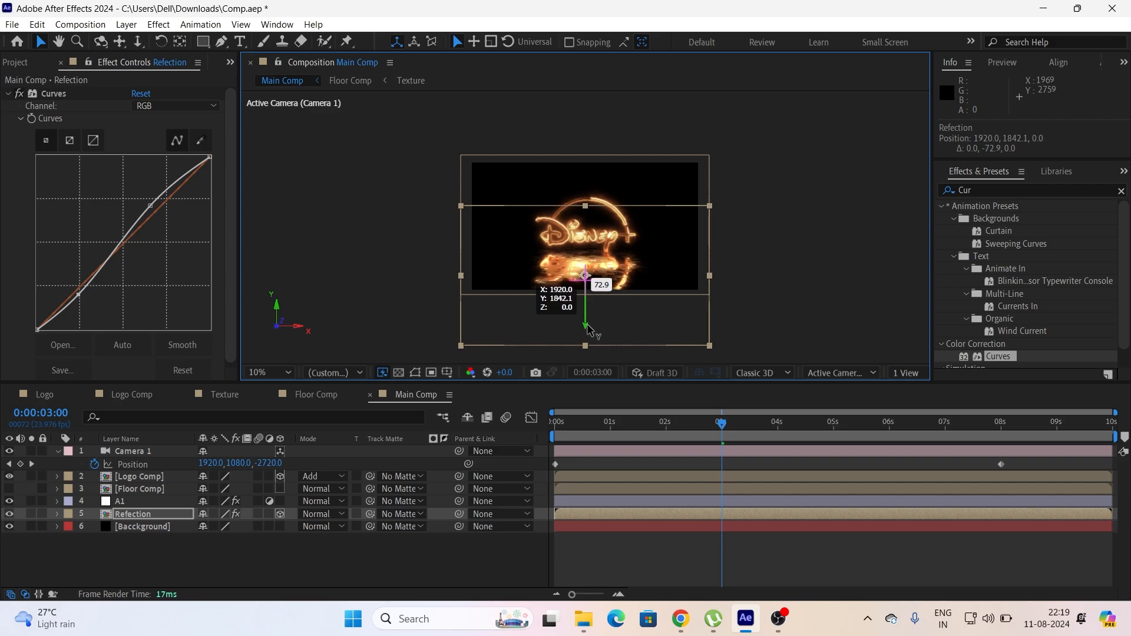
drag(589, 330, 589, 331)
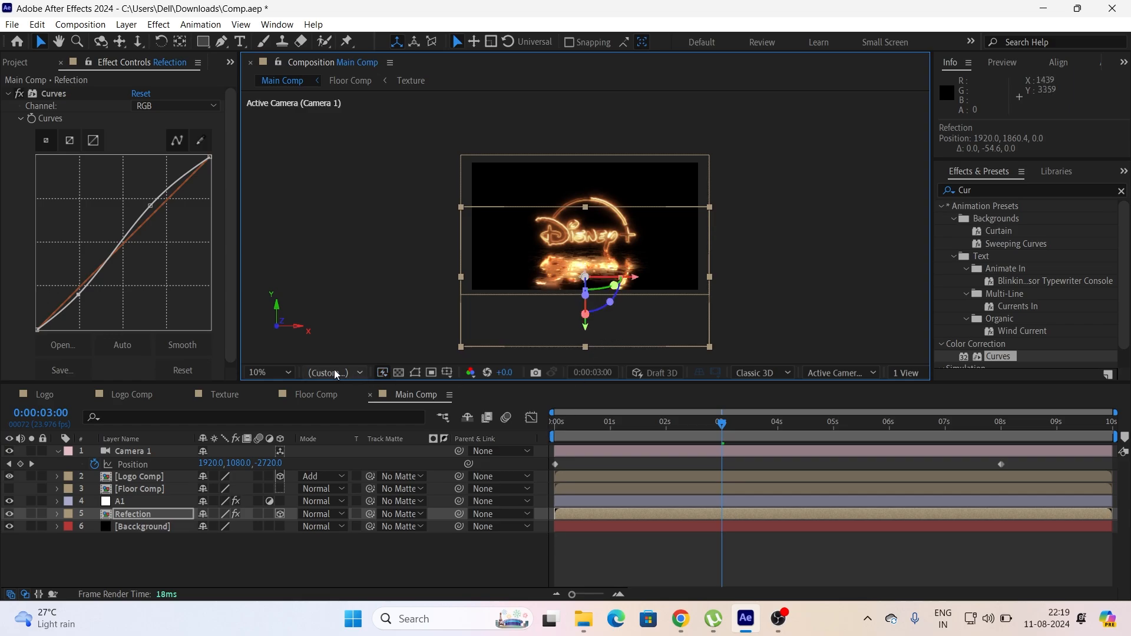
click(274, 369)
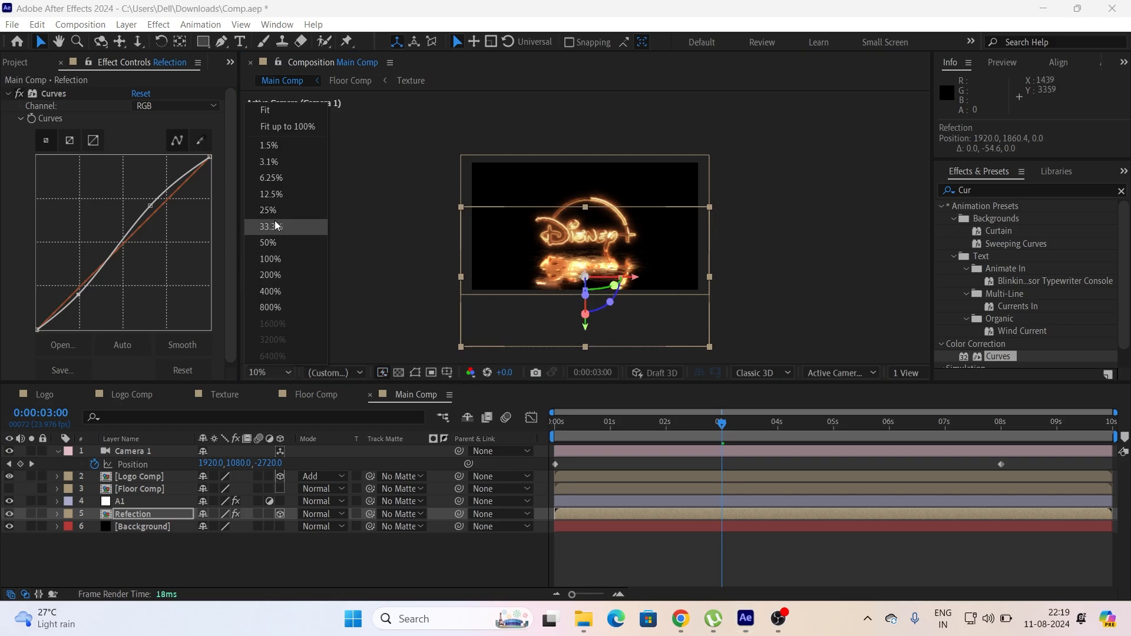
click(275, 126)
click(270, 372)
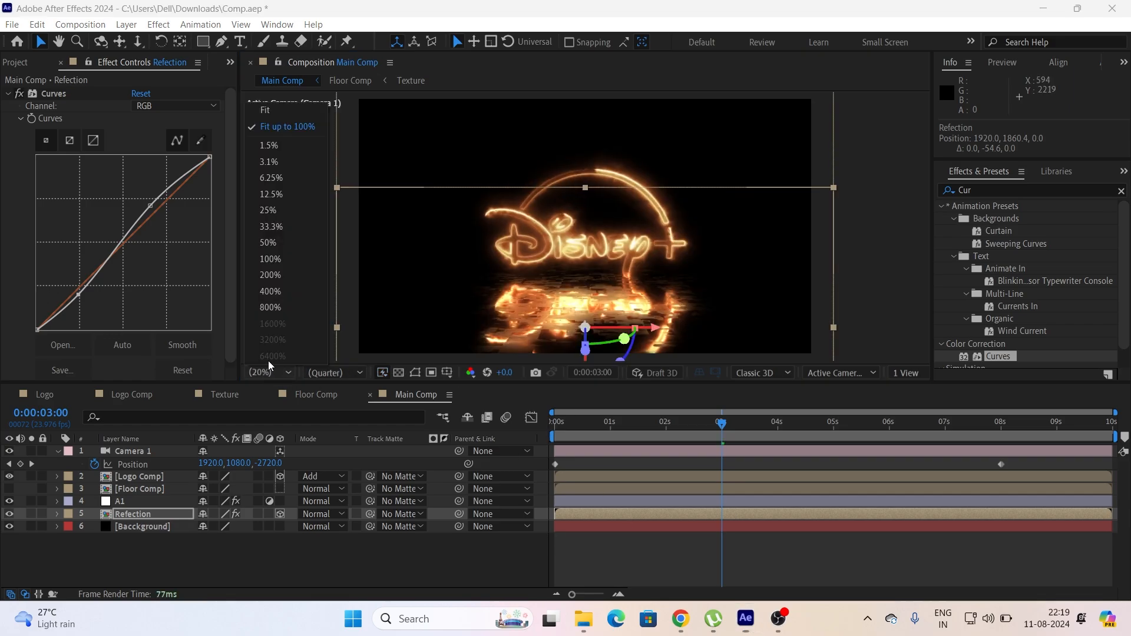
click(284, 119)
click(246, 559)
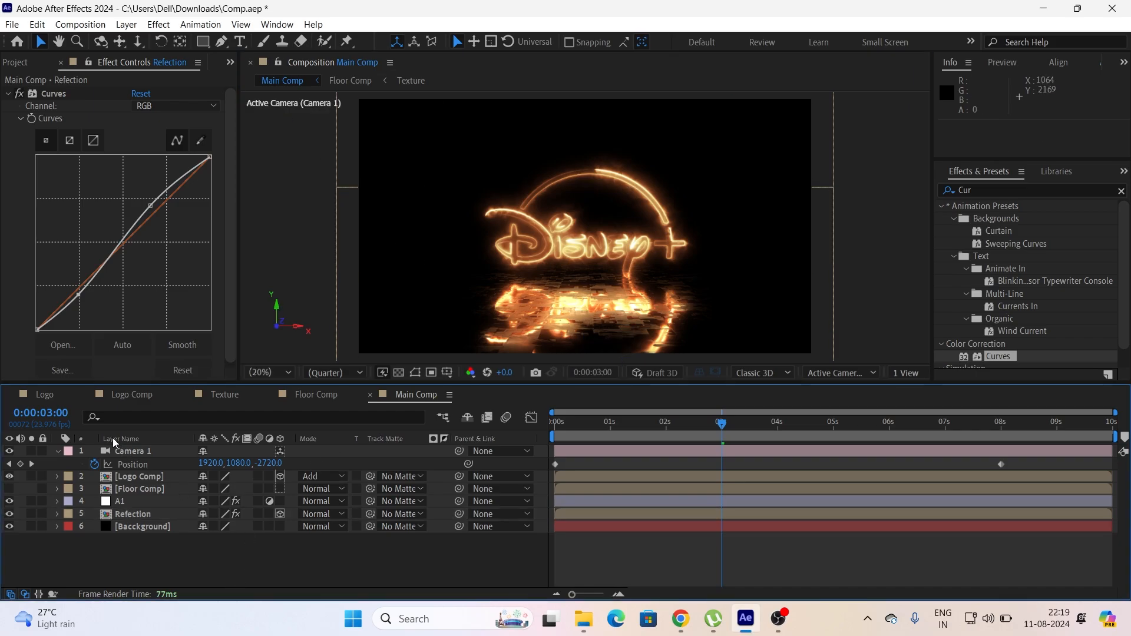
click(56, 452)
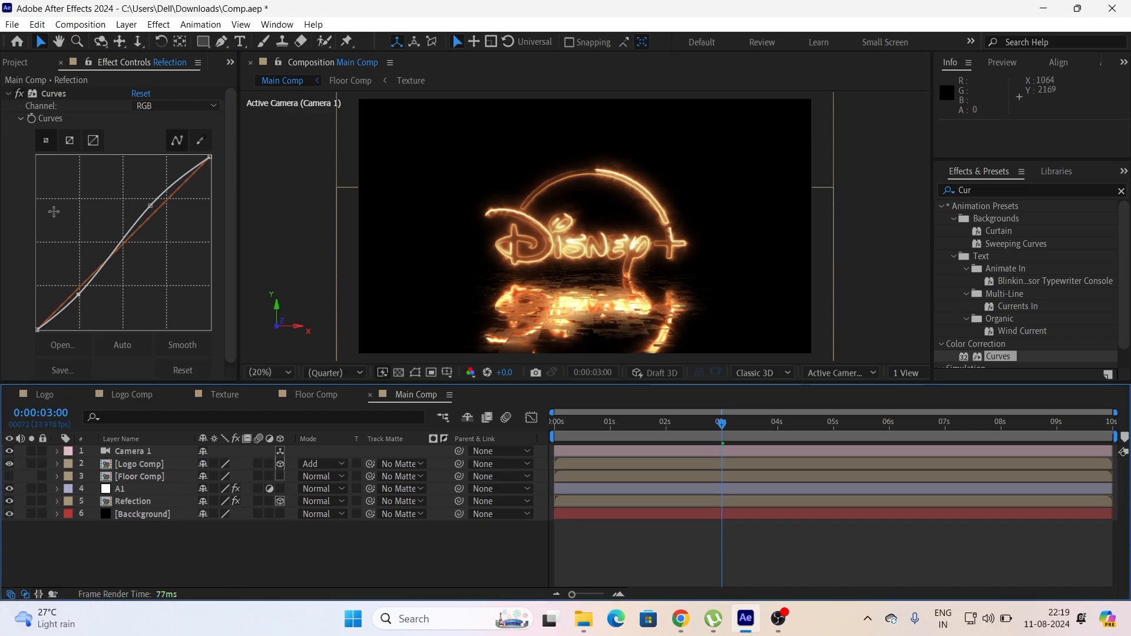
Step: Add an adjustment layer at the top of Main Comp and rename it A2
click(34, 66)
right_click(253, 550)
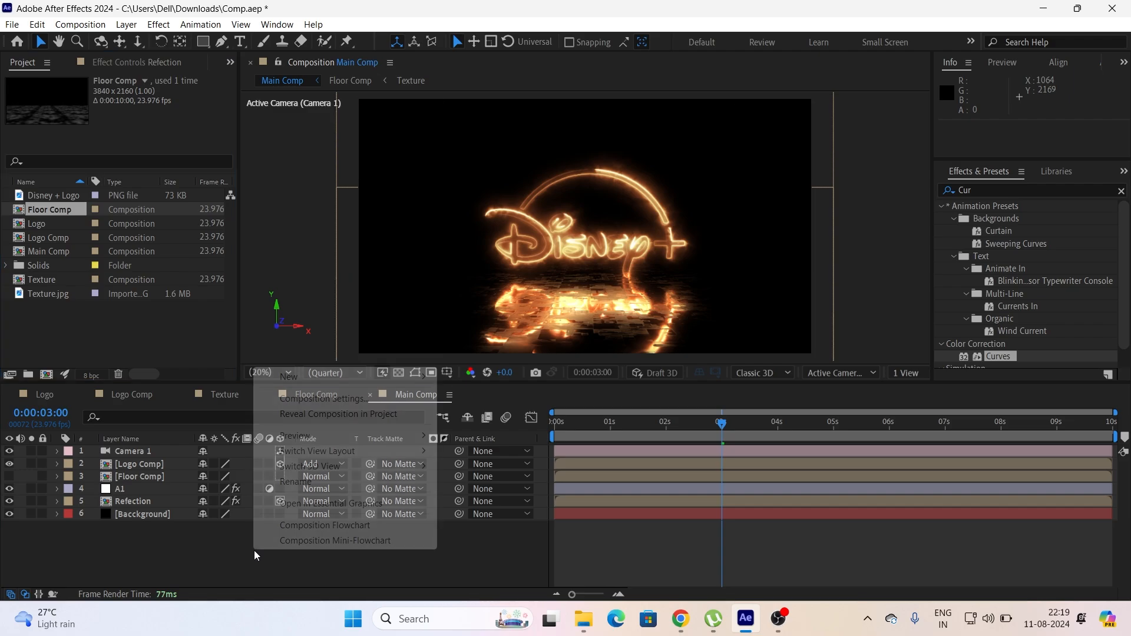
mouse_move(395, 379)
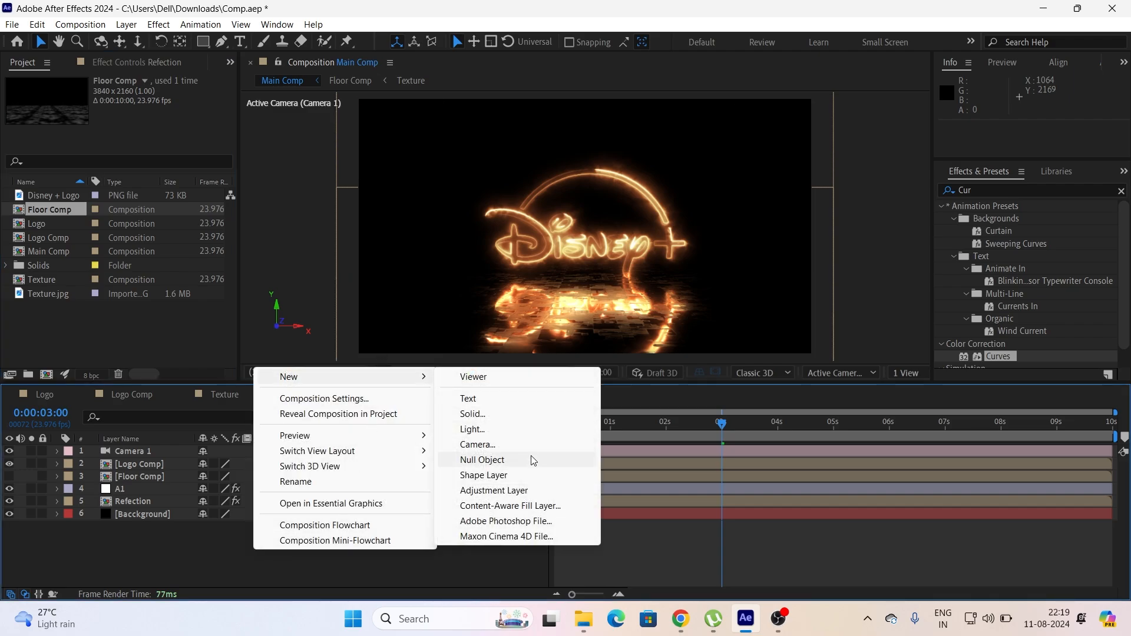
click(538, 490)
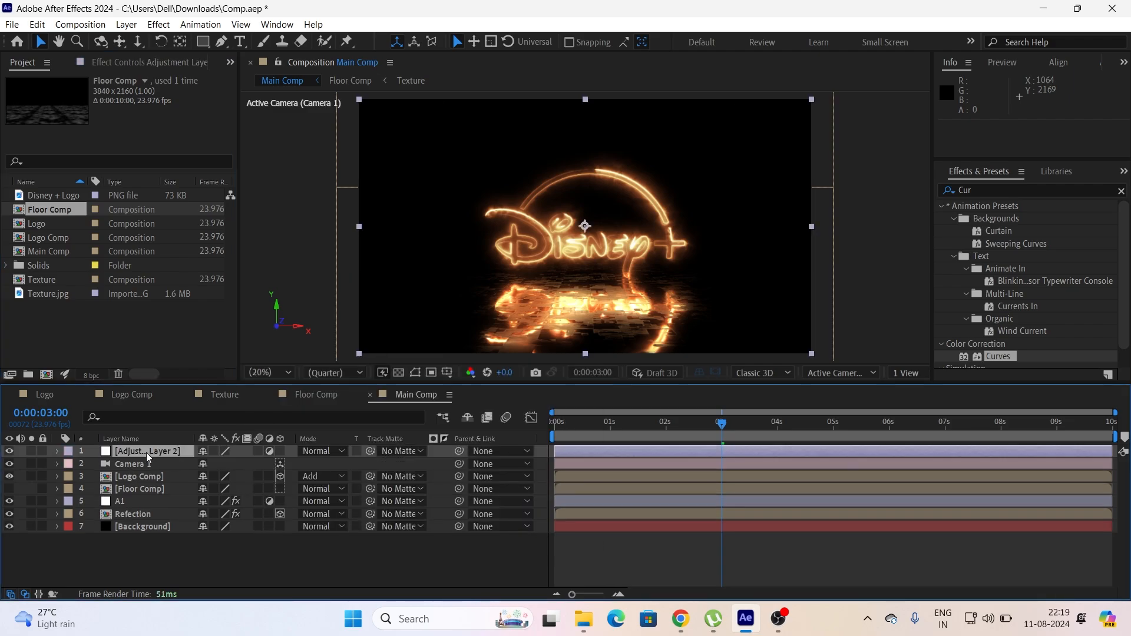
right_click(147, 452)
click(215, 411)
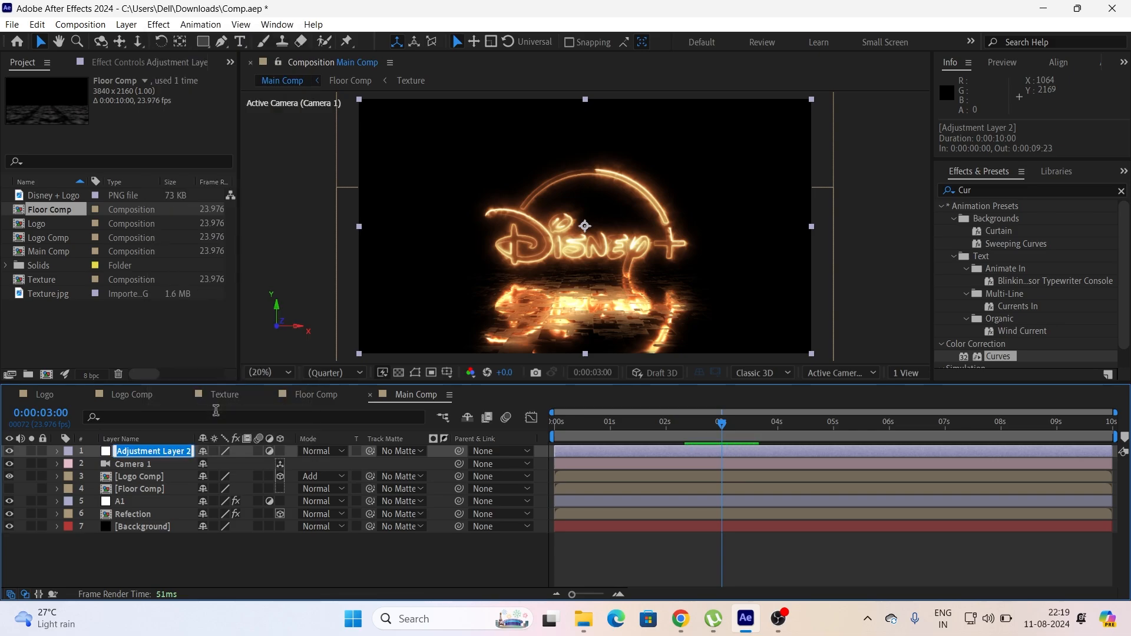
text(A2)
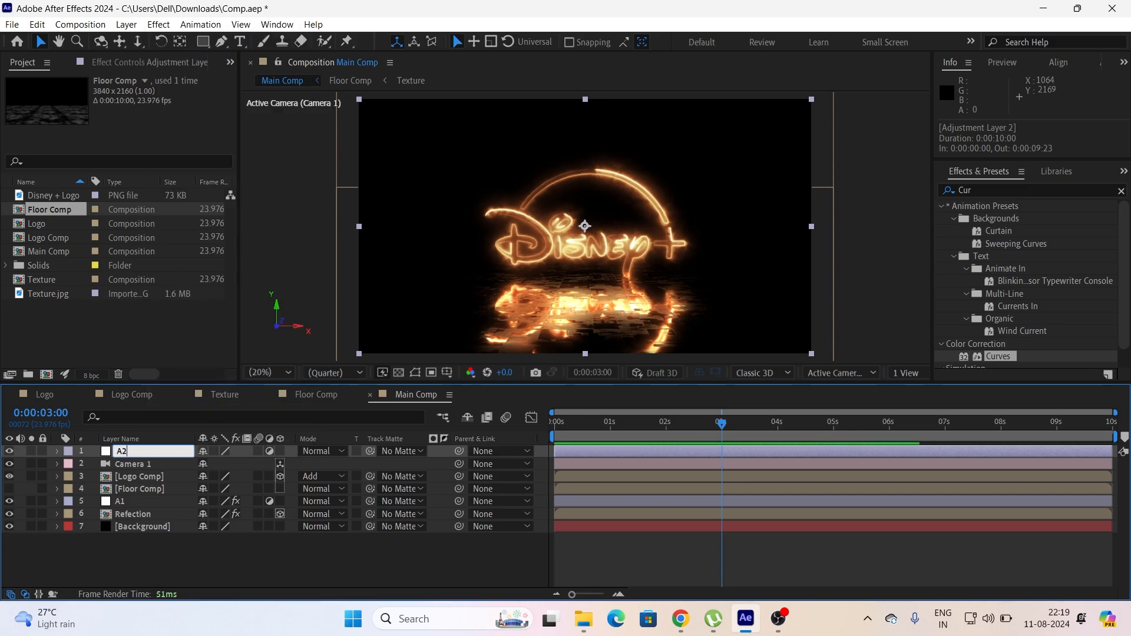
key(Return)
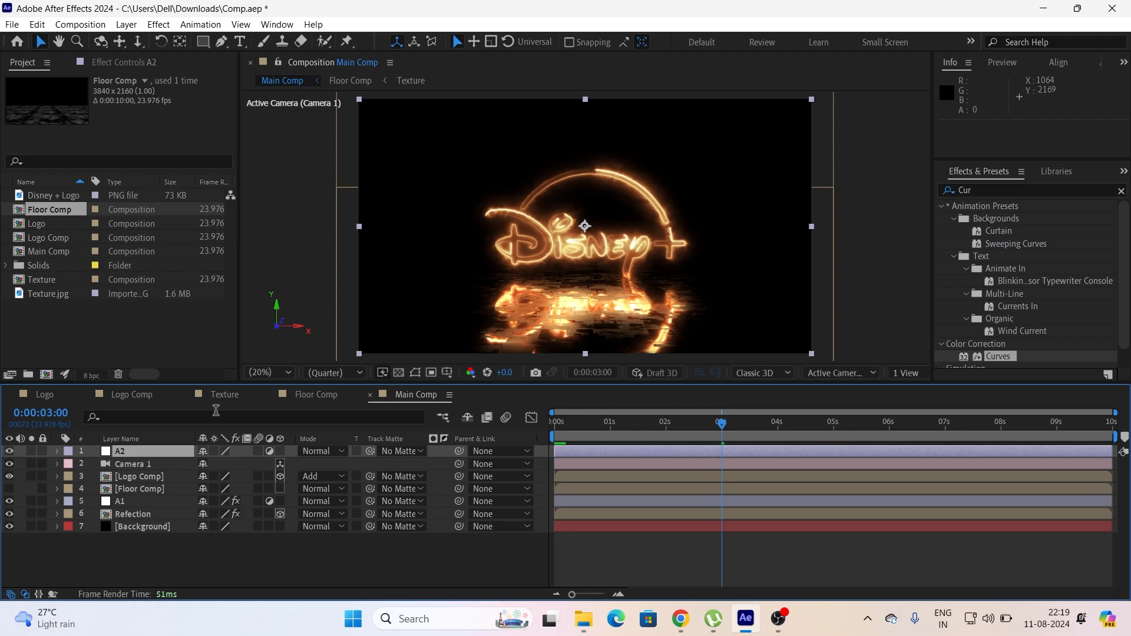
Step: Find the Stylize Glow effect and apply it to the A2 adjustment layer
click(134, 65)
click(998, 188)
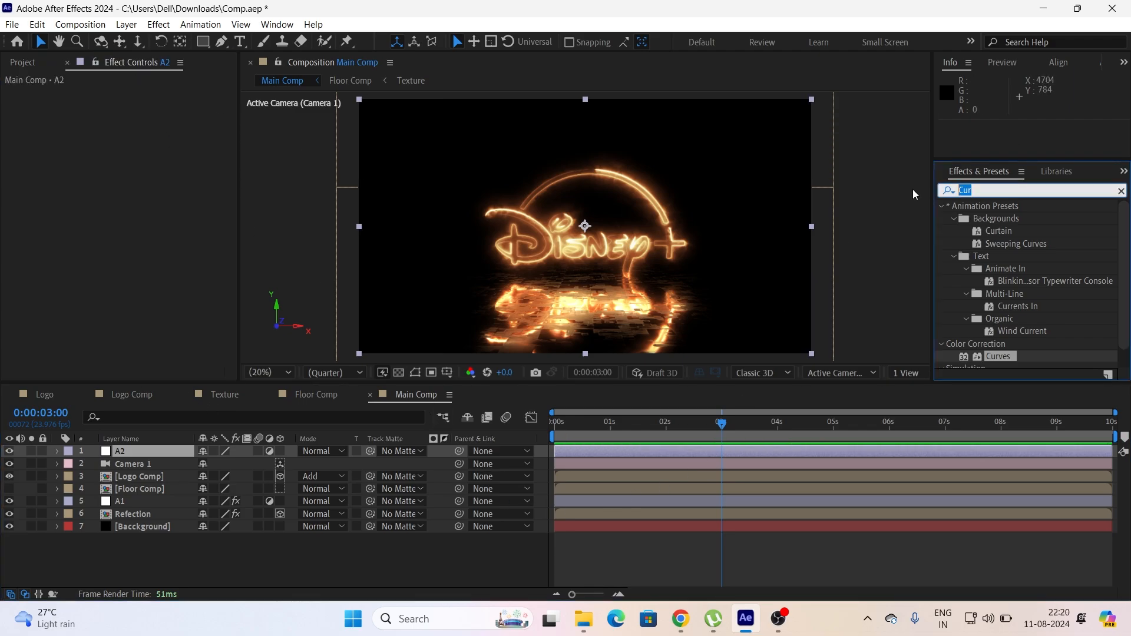
text(Glow)
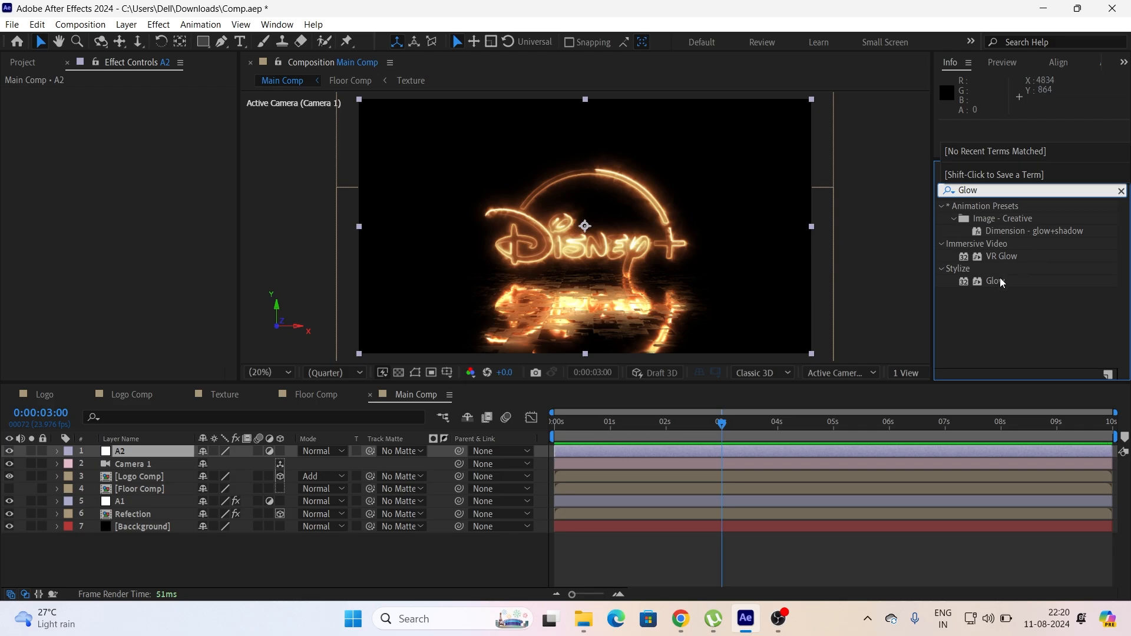
drag(999, 278, 182, 263)
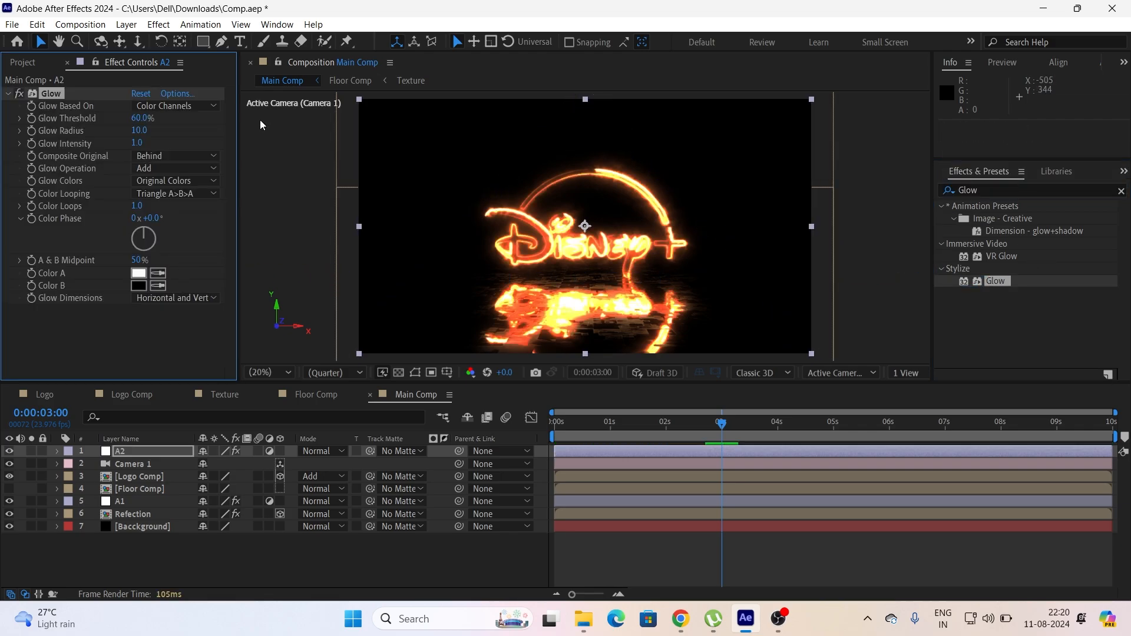
Step: Set A2's Glow to threshold 45%, radius 1000 and intensity 1.5, and the layer's blending mode to Lighten
click(142, 119)
text(45)
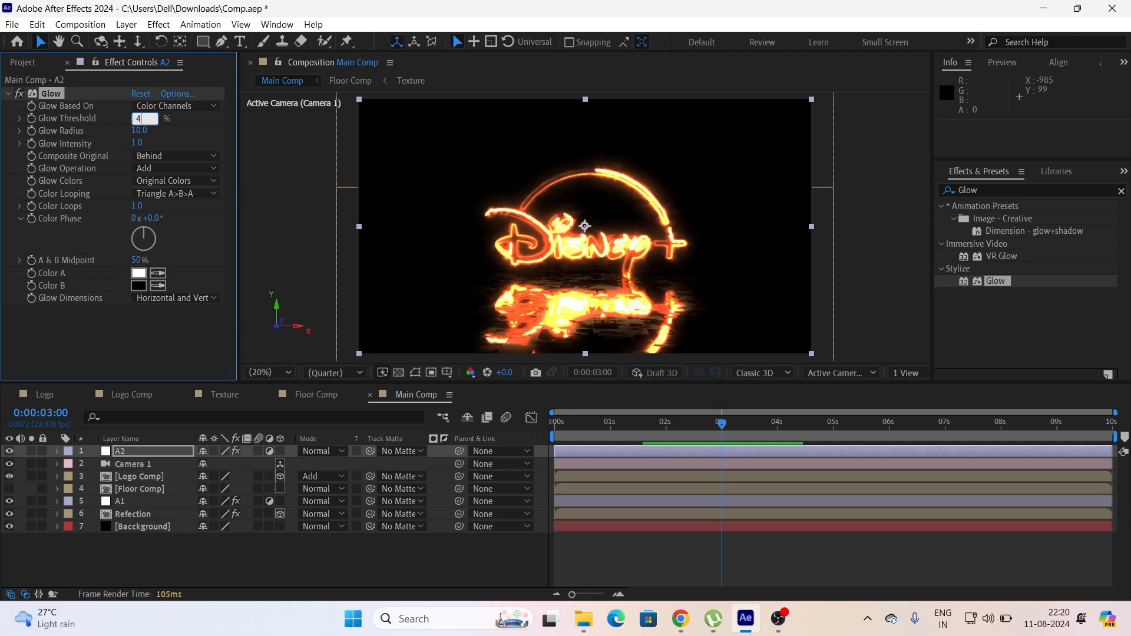
key(Return)
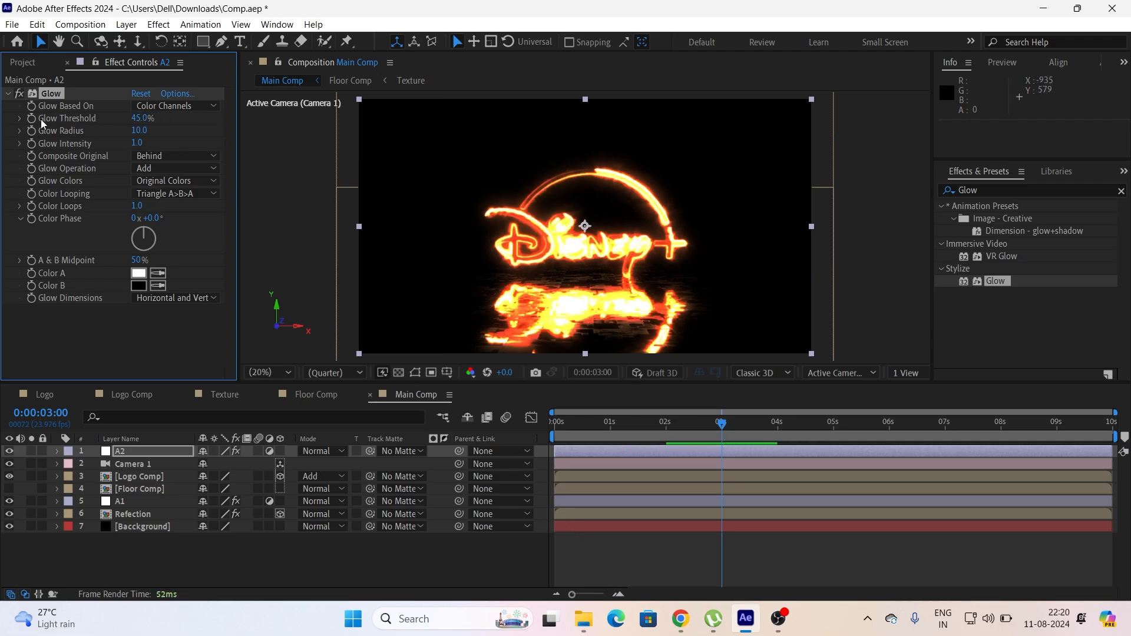
click(139, 130)
text(1000)
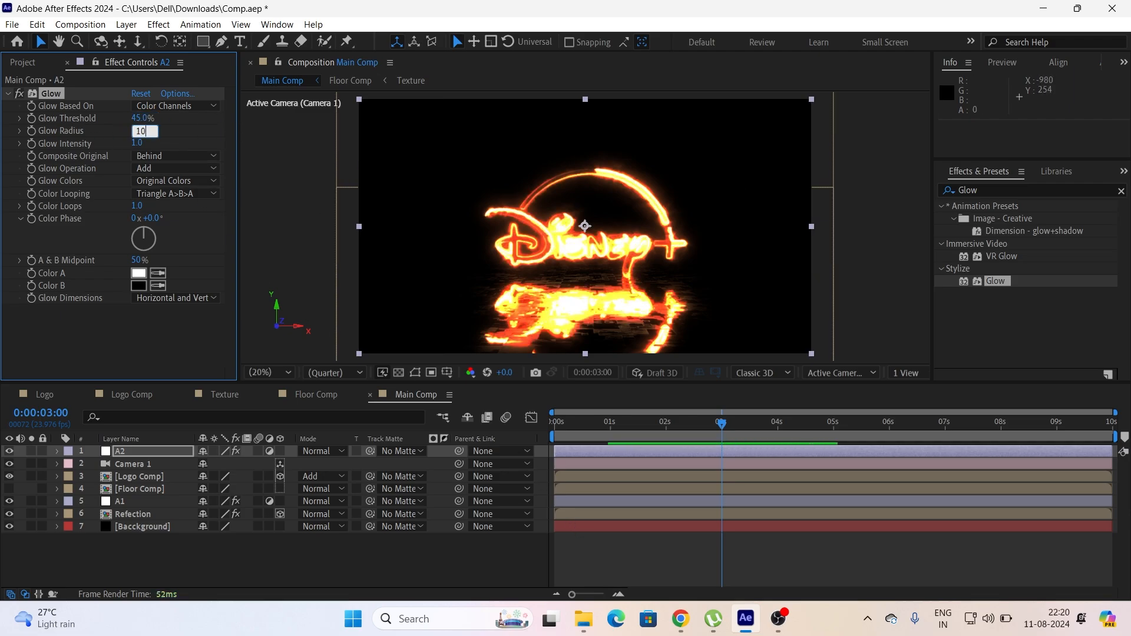
key(Return)
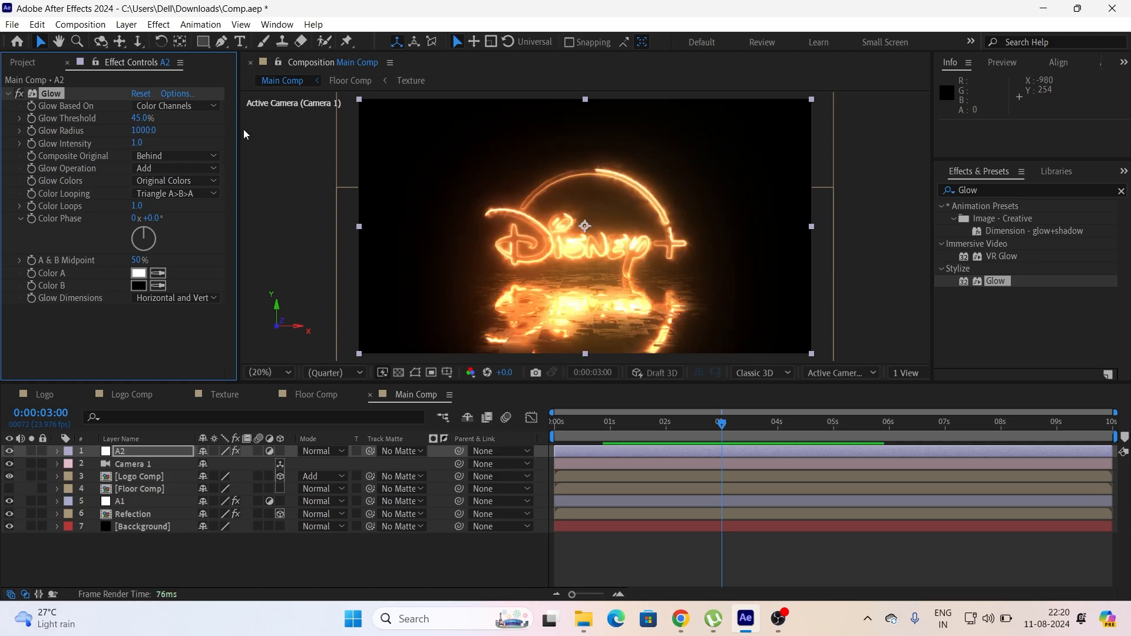
click(157, 144)
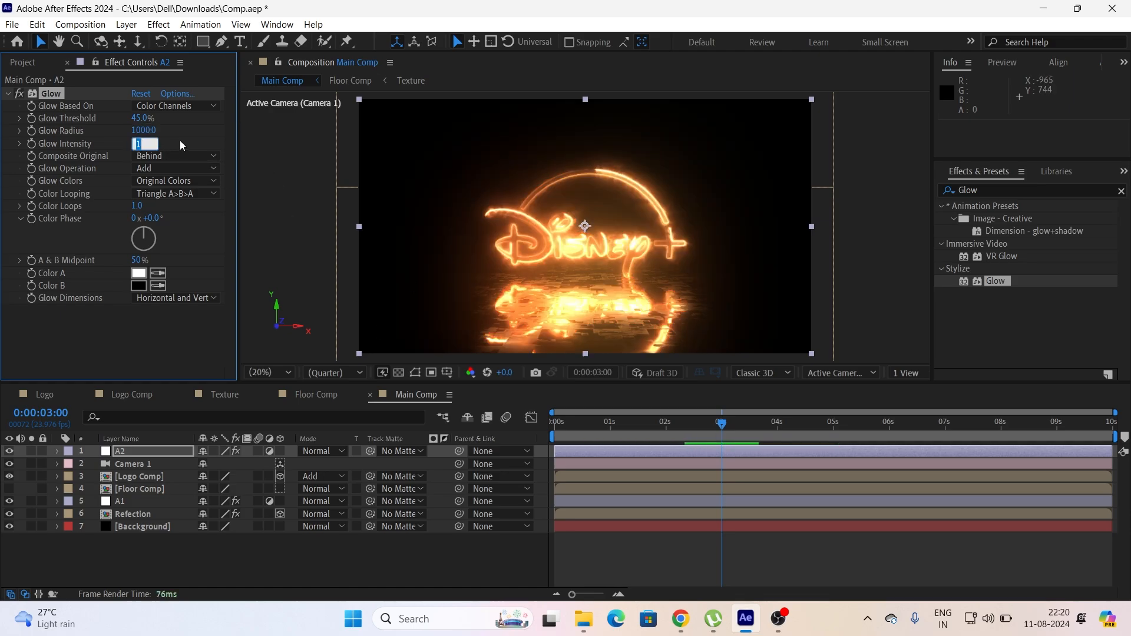
text(1.5)
key(Return)
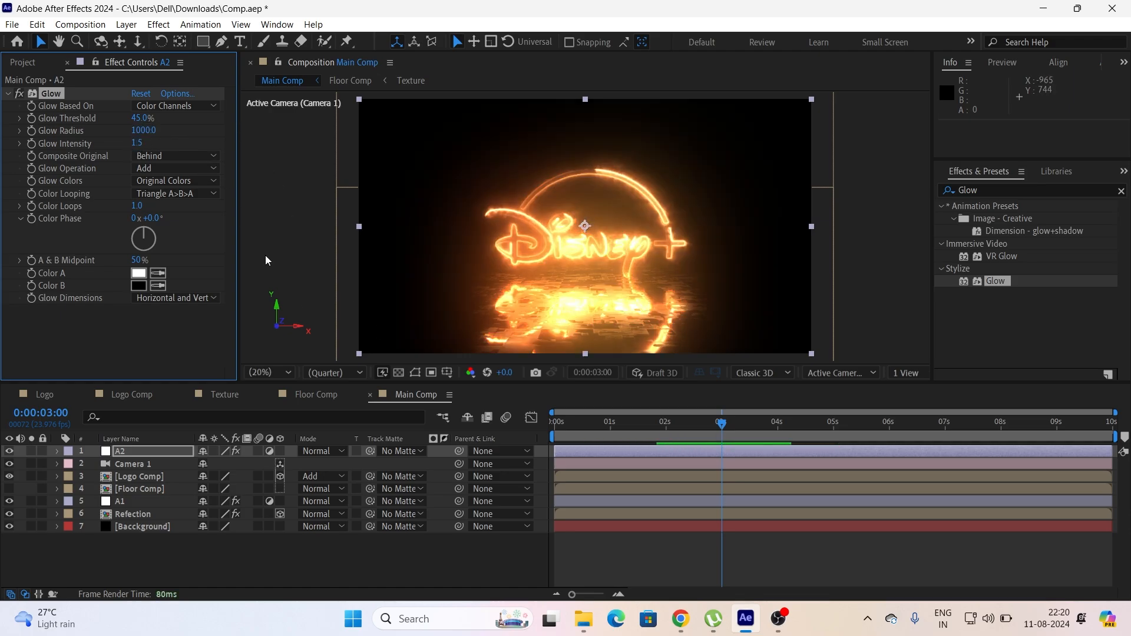
click(330, 451)
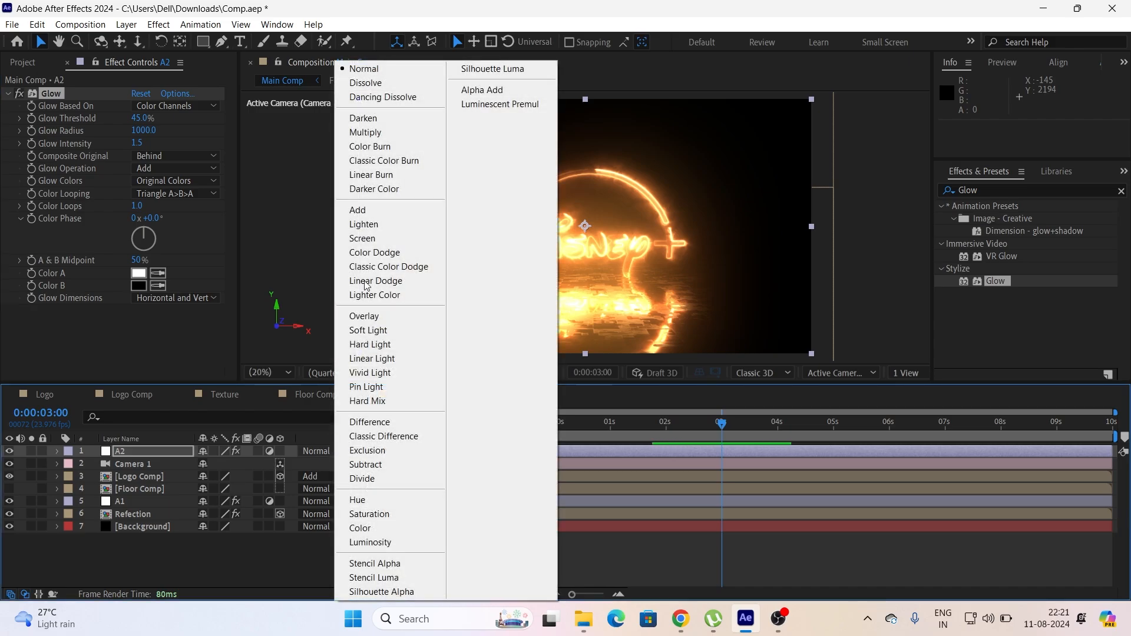
click(373, 225)
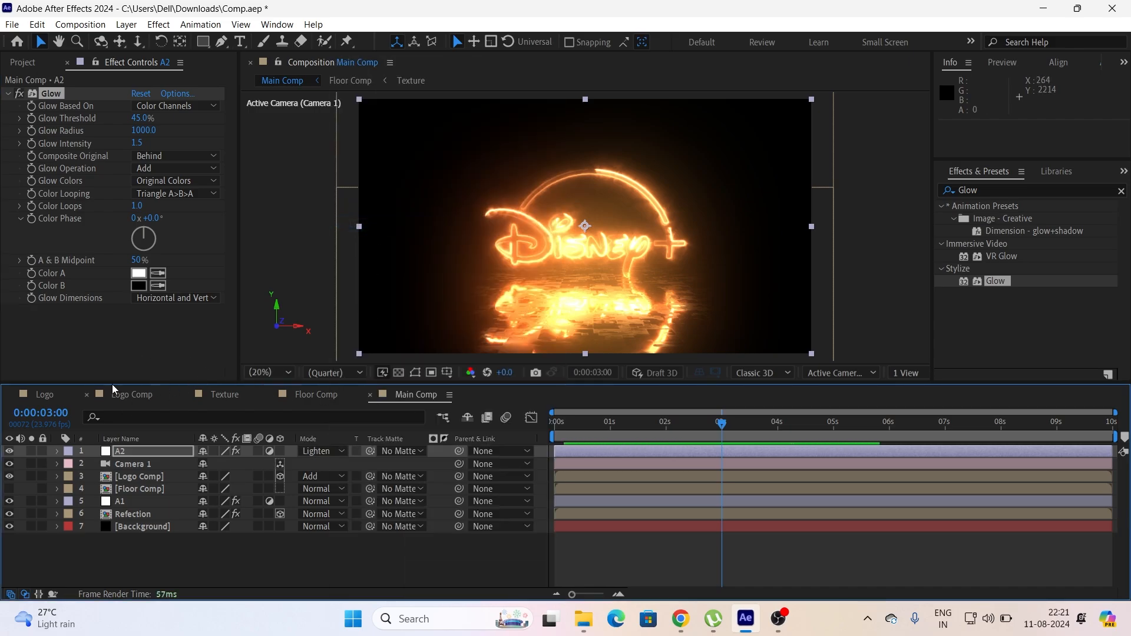
Step: Create a 10-second UHD 4K composition named Render, place Main Comp in it, and preview the frame at 0:00:03:00
click(22, 63)
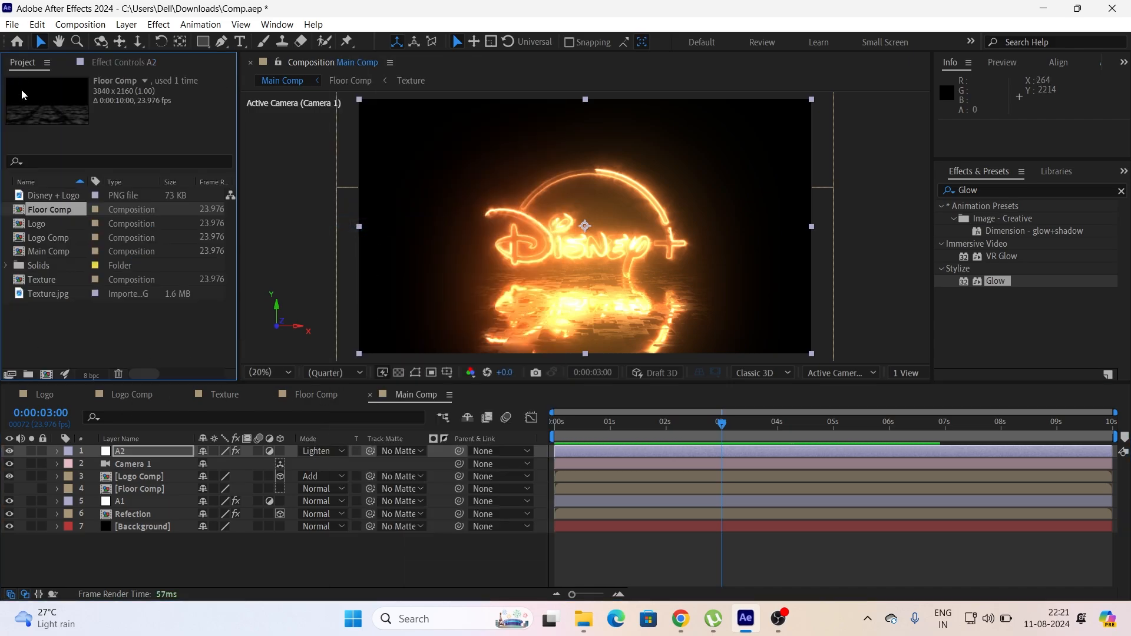
click(46, 375)
text(Render)
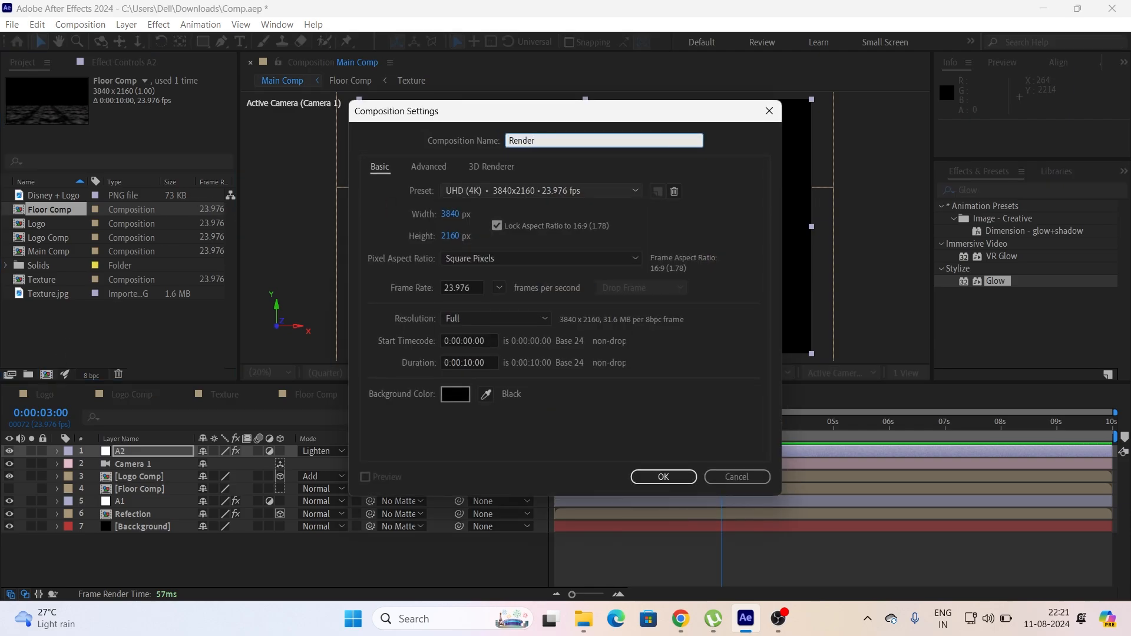
key(Return)
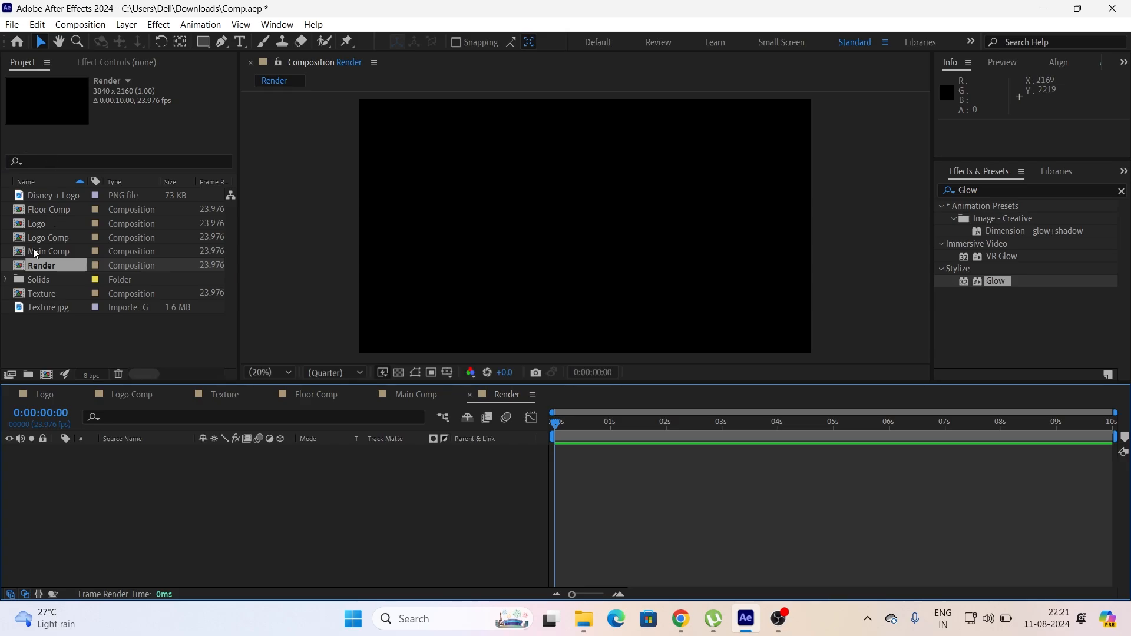
drag(49, 250, 91, 493)
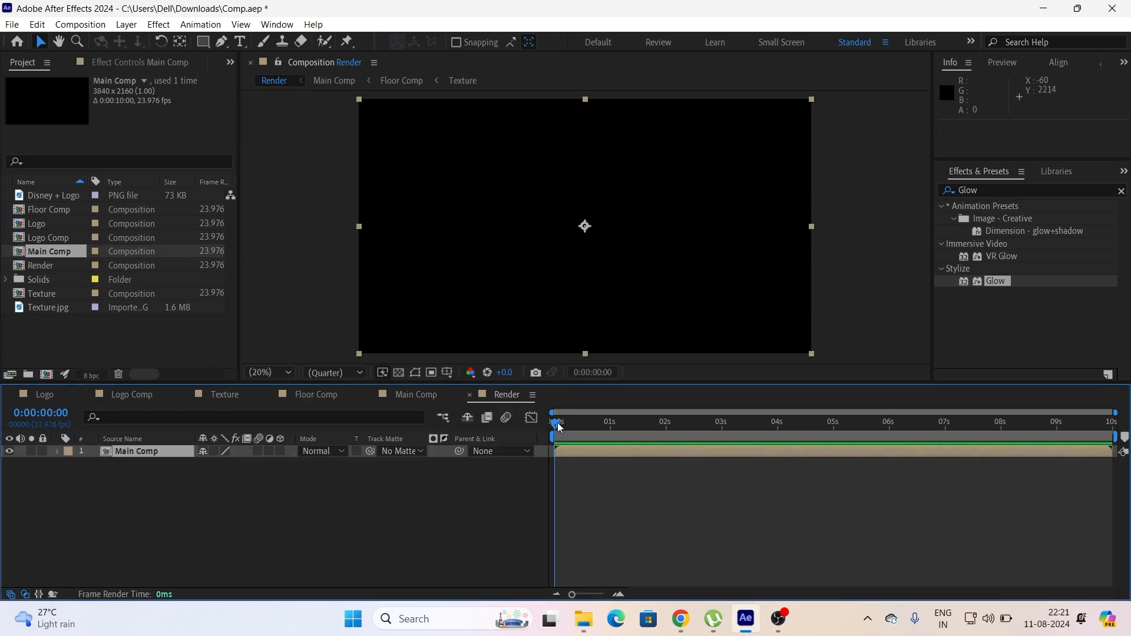
drag(559, 427, 727, 427)
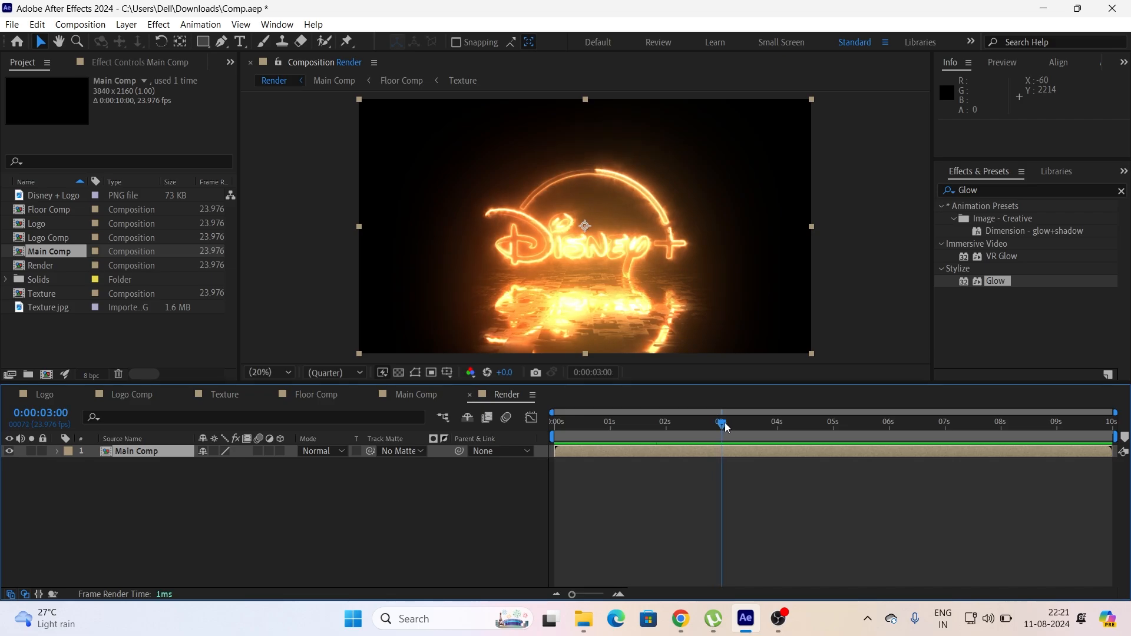
Step: Add an adjustment layer above Main Comp in the Render composition and rename it Light
right_click(181, 498)
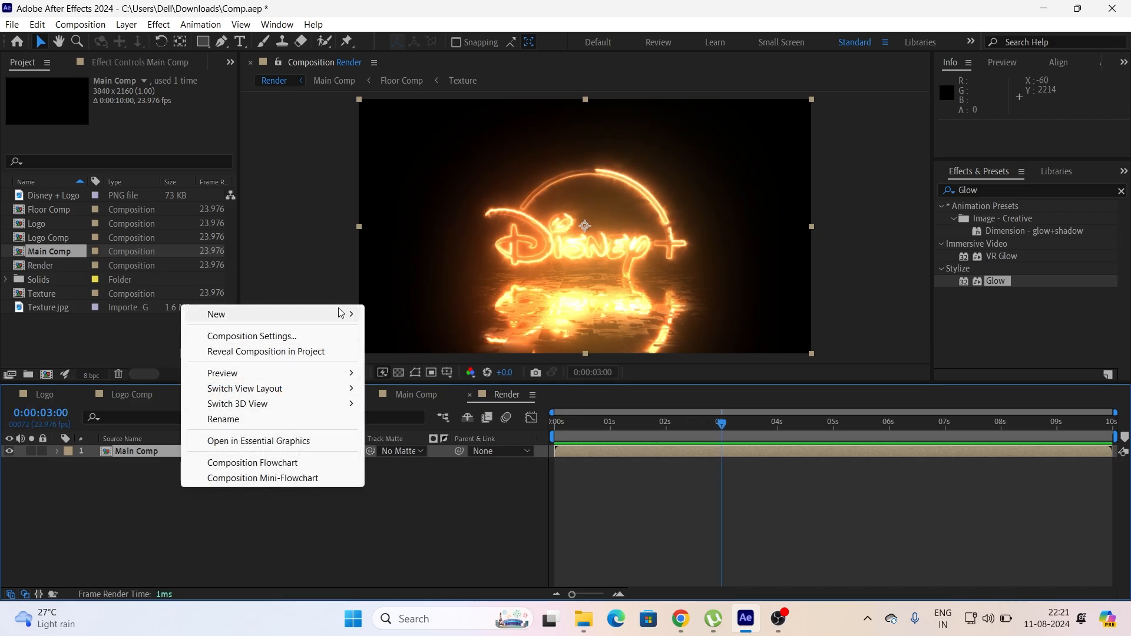
mouse_move(346, 317)
click(419, 429)
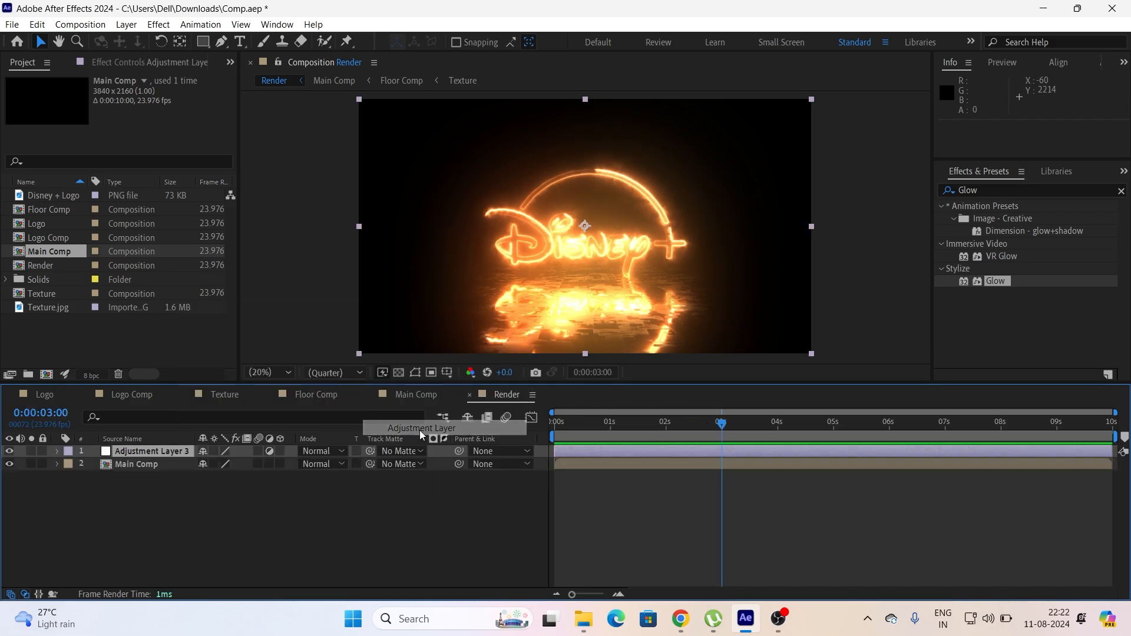
right_click(171, 452)
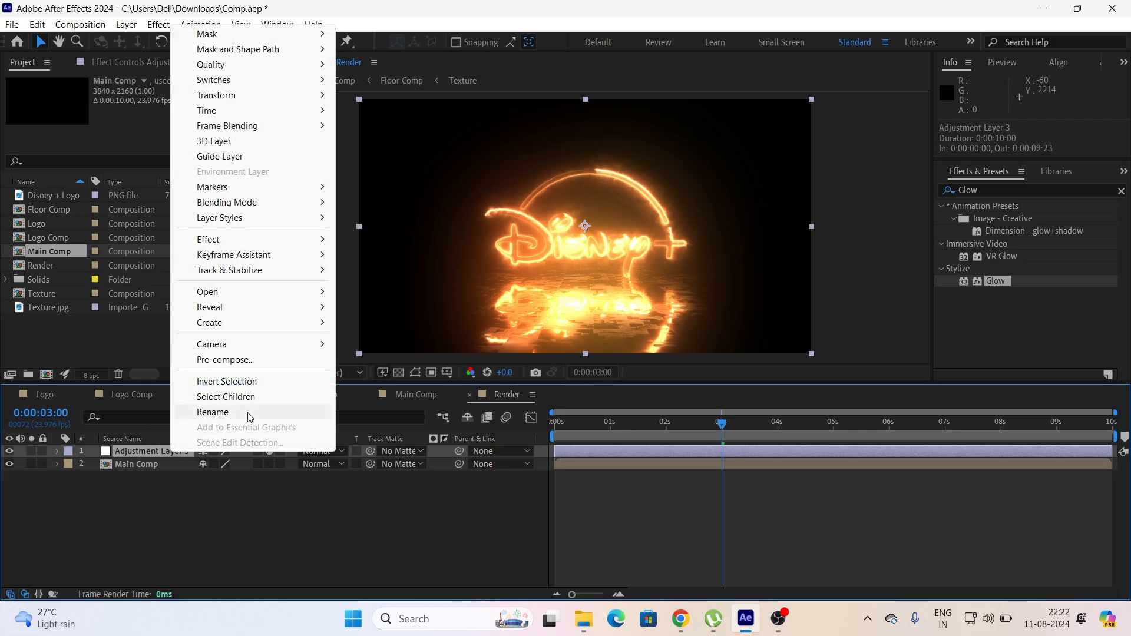
click(249, 411)
text(Light)
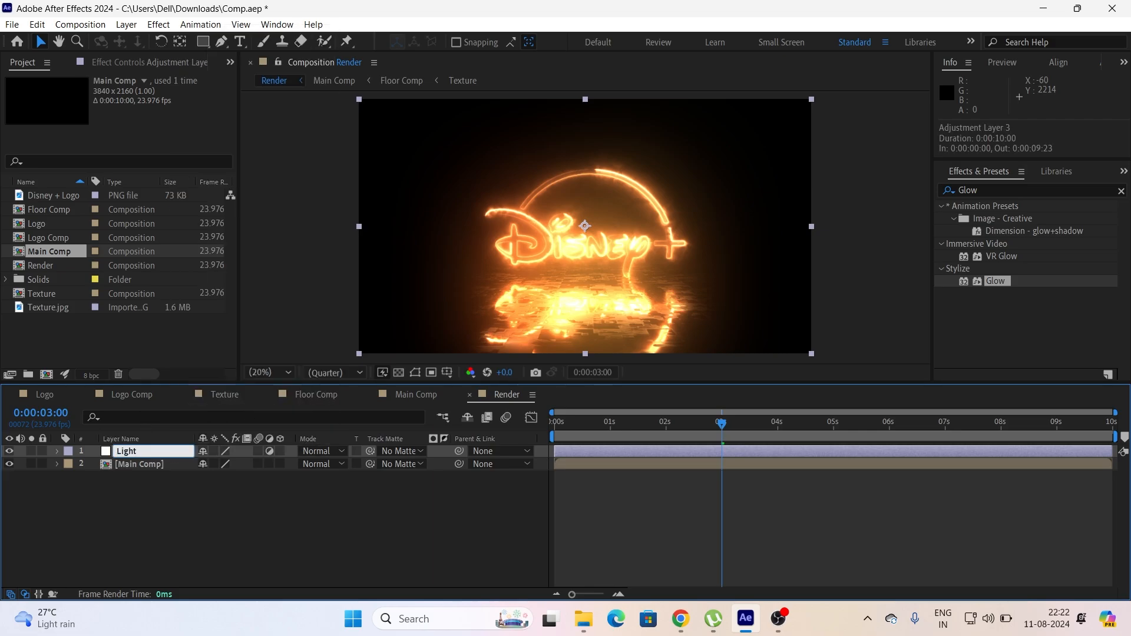
key(Return)
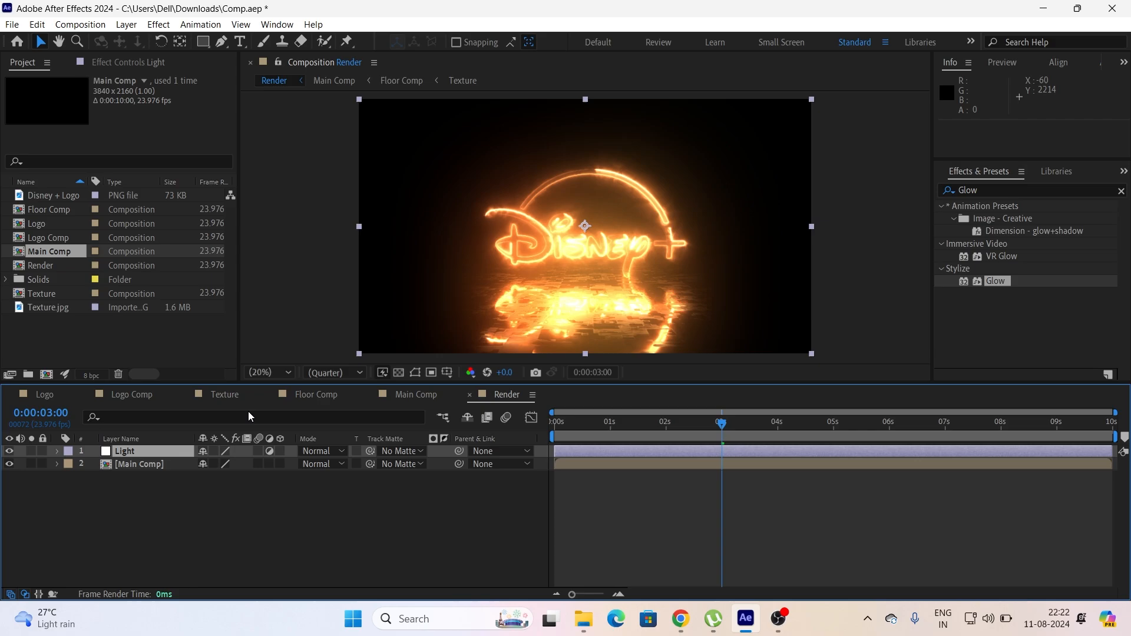
Step: Find the Gradient Ramp effect, apply it to the Light adjustment layer, and set the layer's blending mode to Screen
click(981, 189)
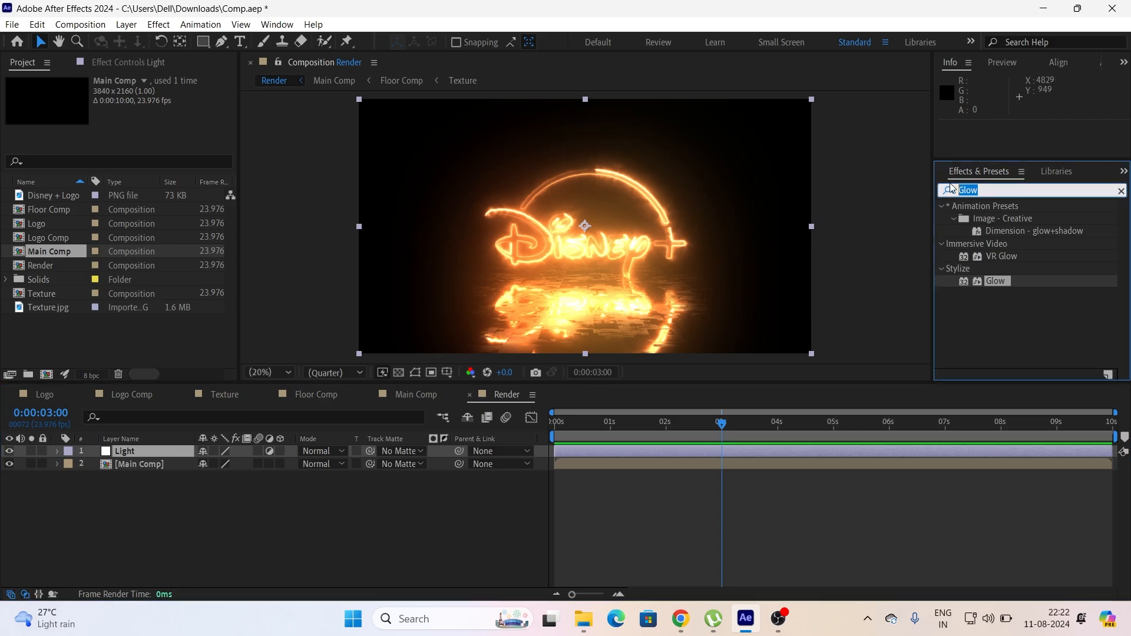
text(Ramp)
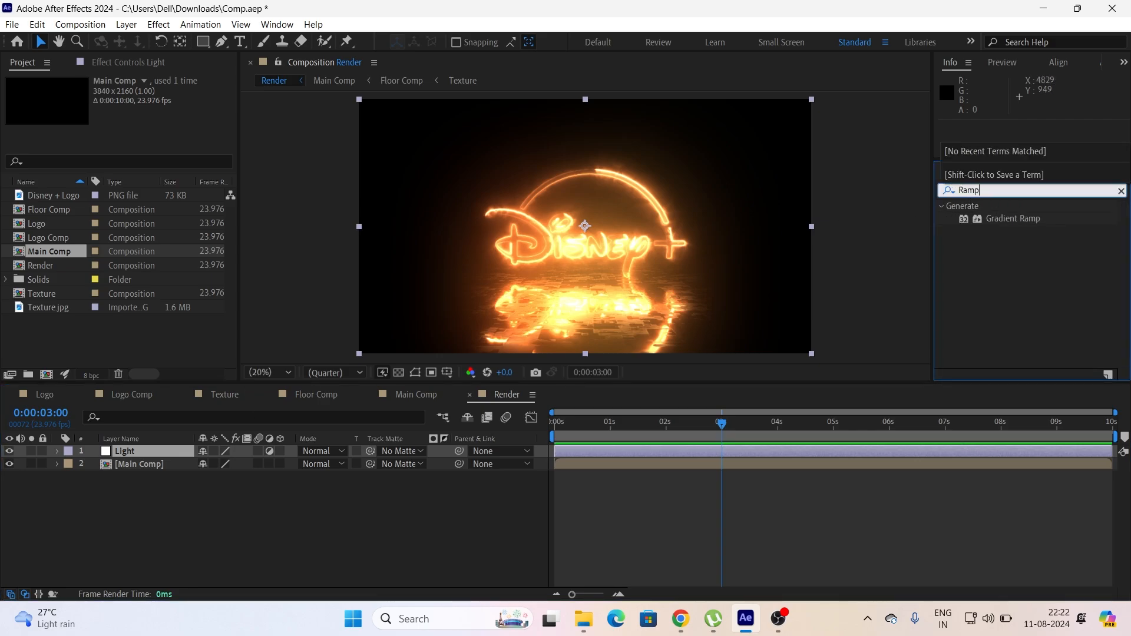
drag(1009, 213, 229, 452)
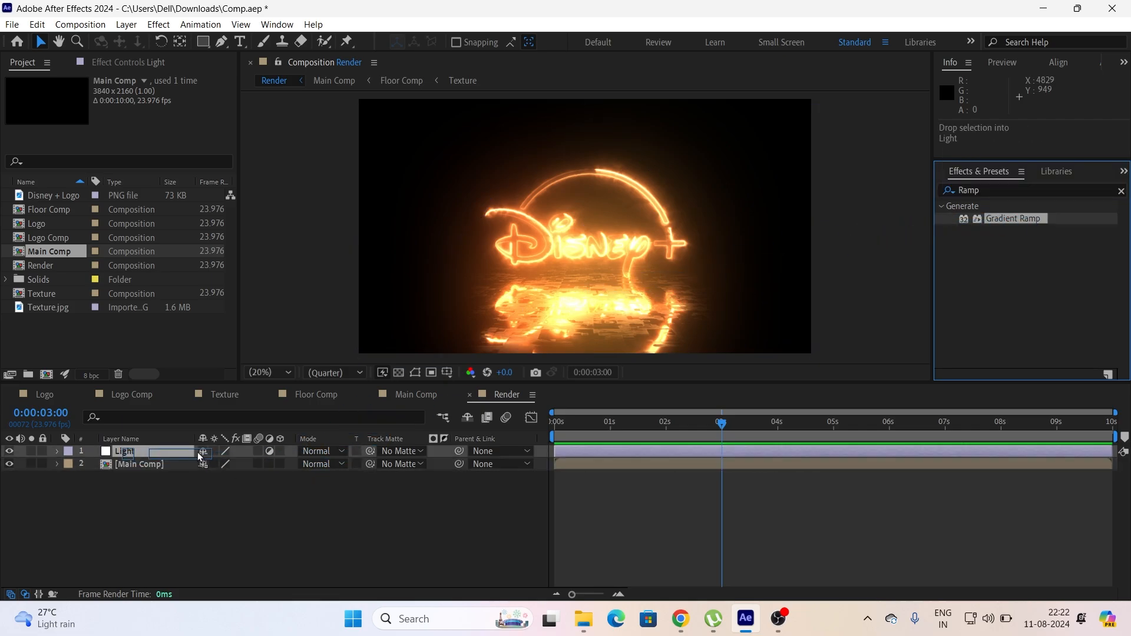
click(336, 451)
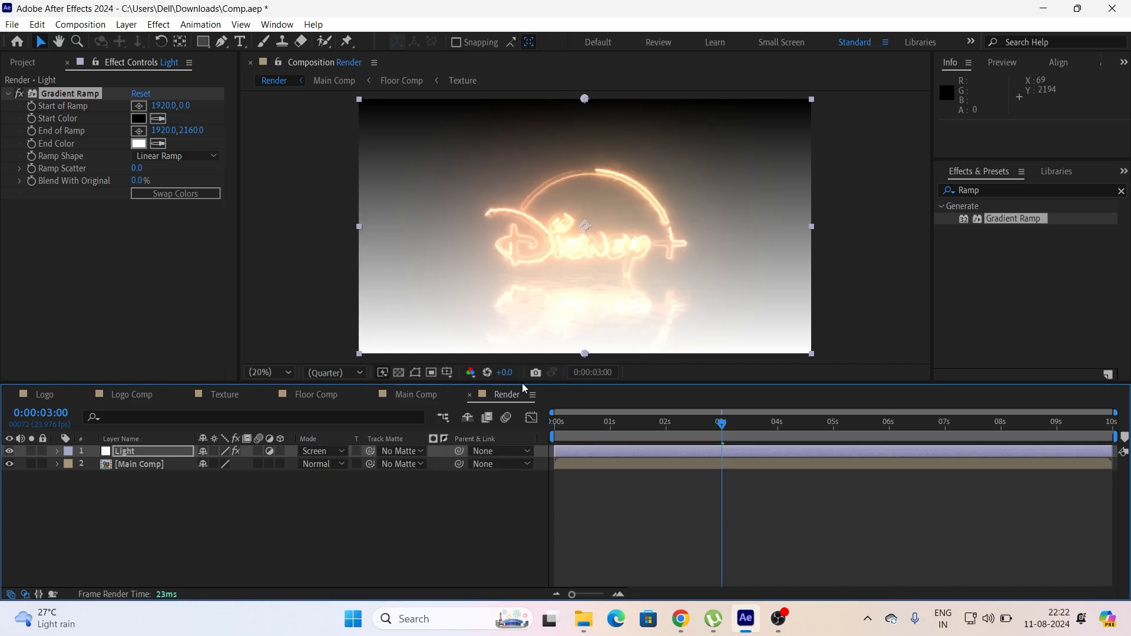
click(385, 241)
Step: Set the end color of Light's Gradient Ramp to black
click(139, 143)
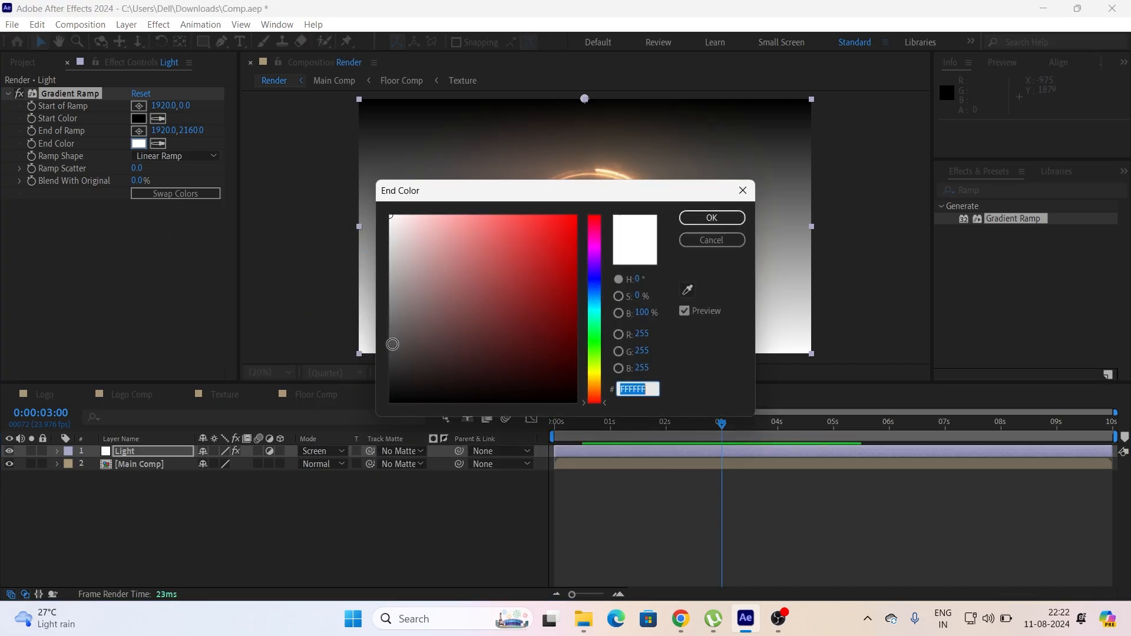
drag(391, 341, 390, 401)
click(695, 225)
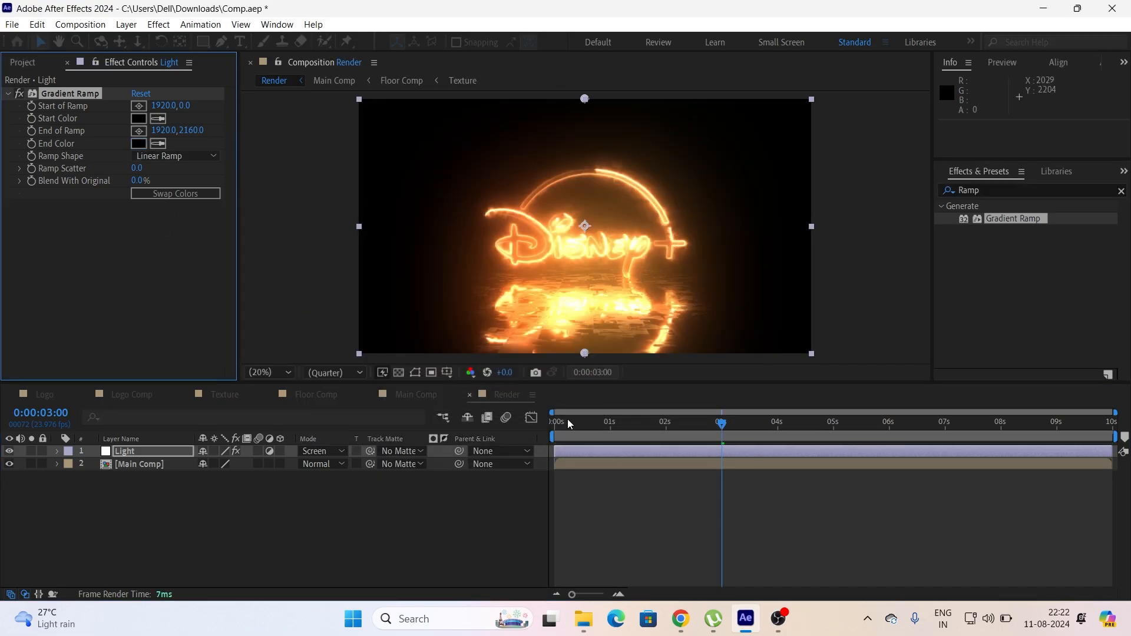
Step: Set the start color of Light's Gradient Ramp to the dark brown 3B1F05
click(139, 119)
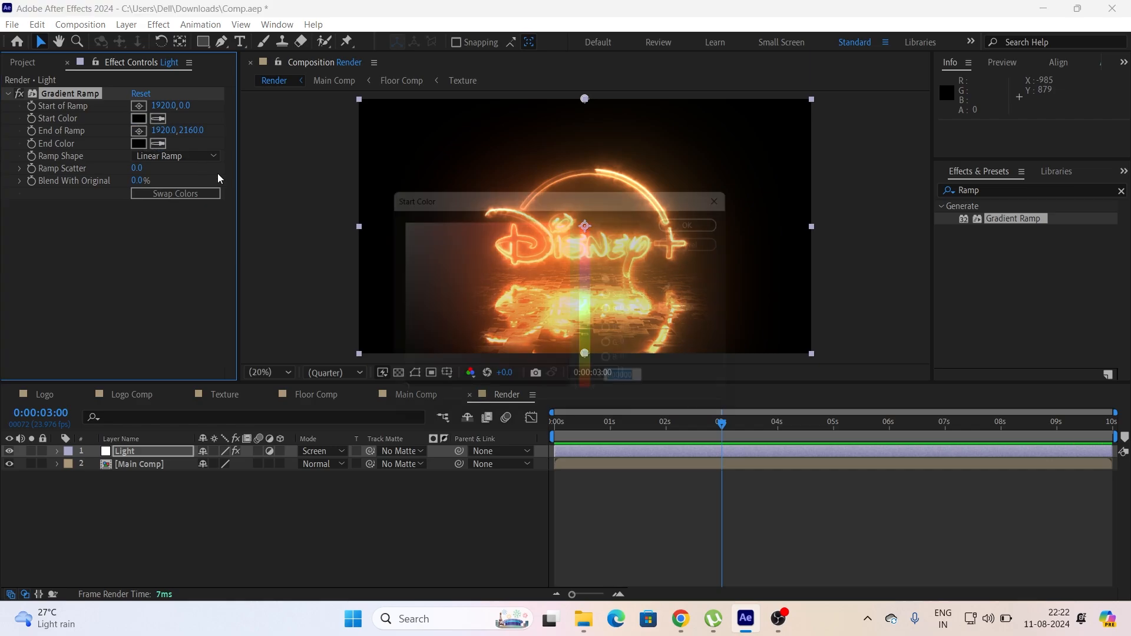
mouse_move(599, 389)
mouse_down()
mouse_move(563, 359)
mouse_move(564, 373)
mouse_move(567, 363)
mouse_move(572, 374)
mouse_move(551, 360)
mouse_move(561, 357)
mouse_up()
click(561, 354)
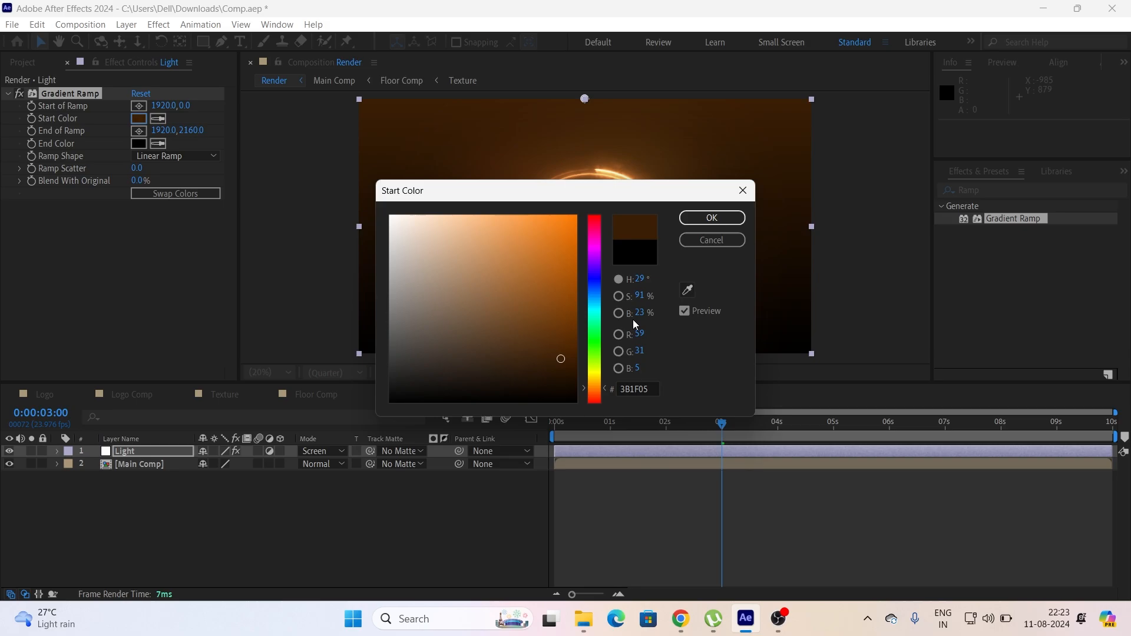
click(711, 217)
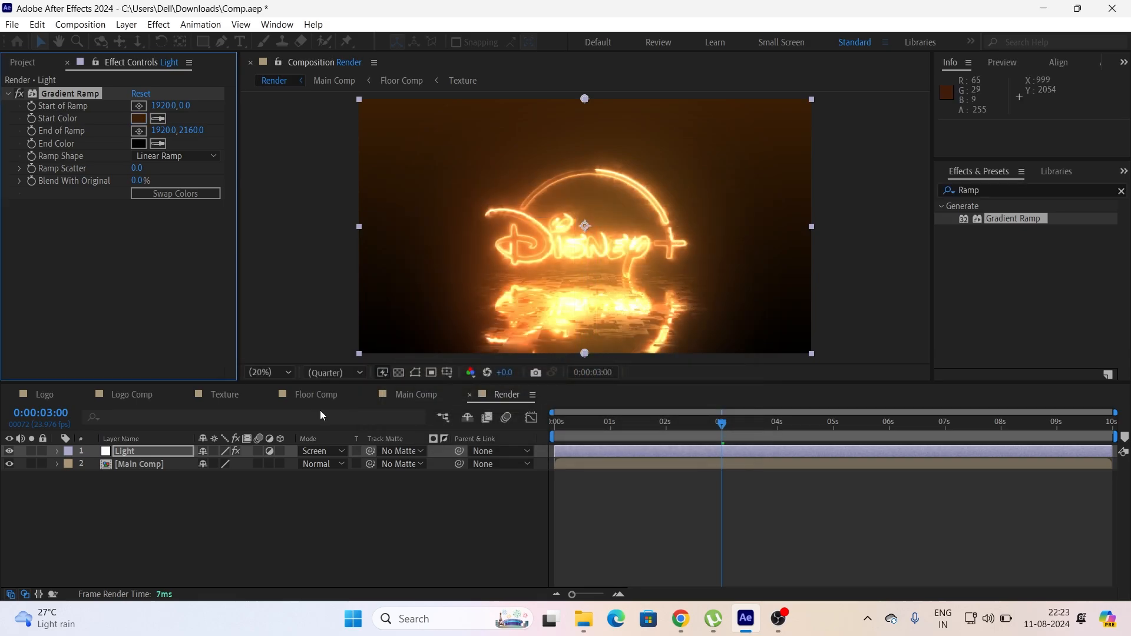
Step: Darken the Gradient Ramp's start color to 160A00 and move the end of the ramp up to about 1925, 1245
click(140, 118)
drag(558, 357, 574, 386)
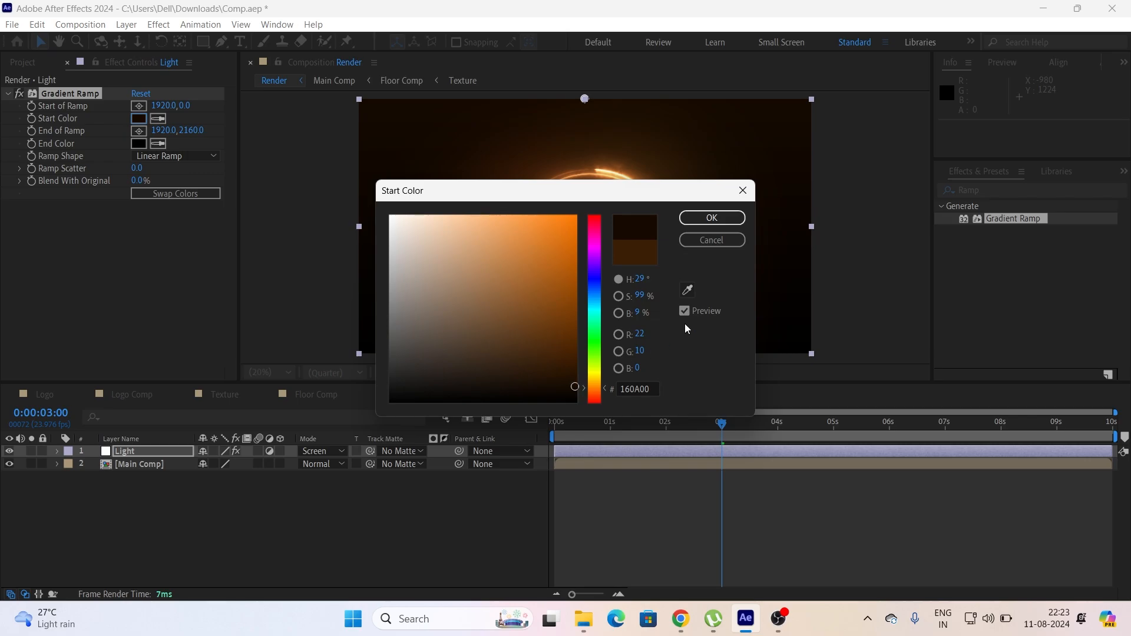
click(728, 214)
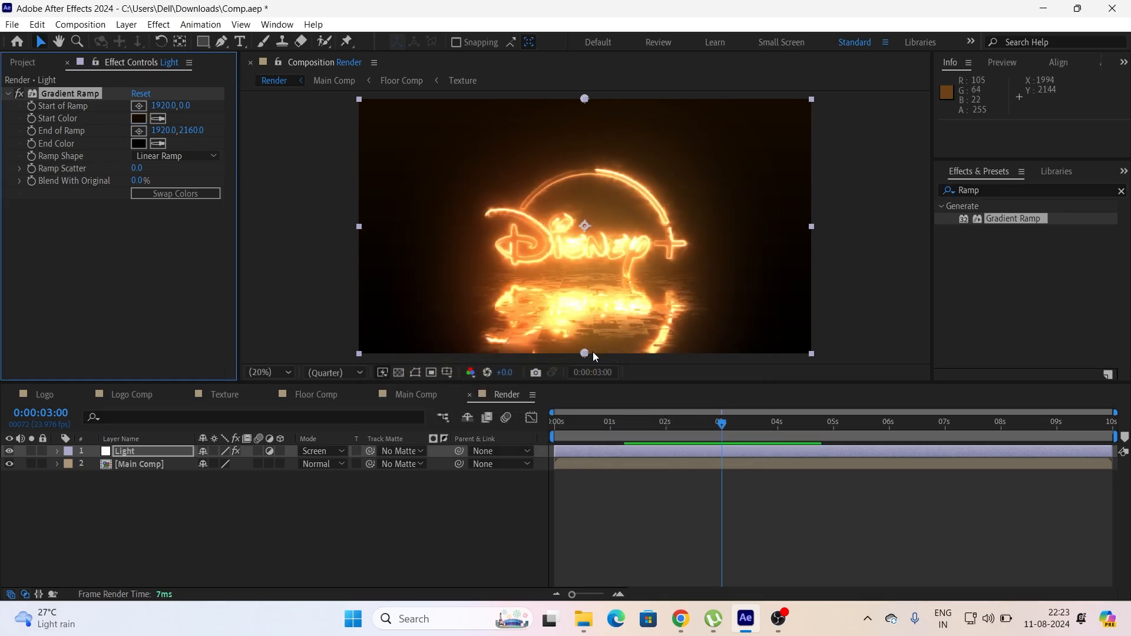
drag(584, 352, 584, 246)
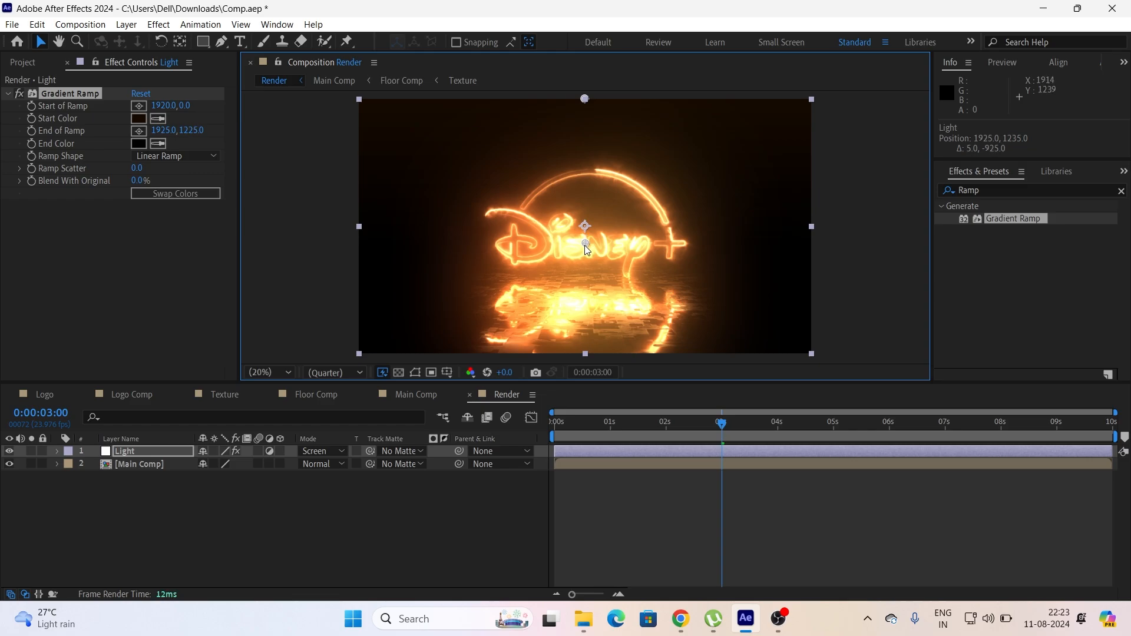
Step: Add an adjustment layer above Light in the Render composition and rename it Blur
right_click(195, 514)
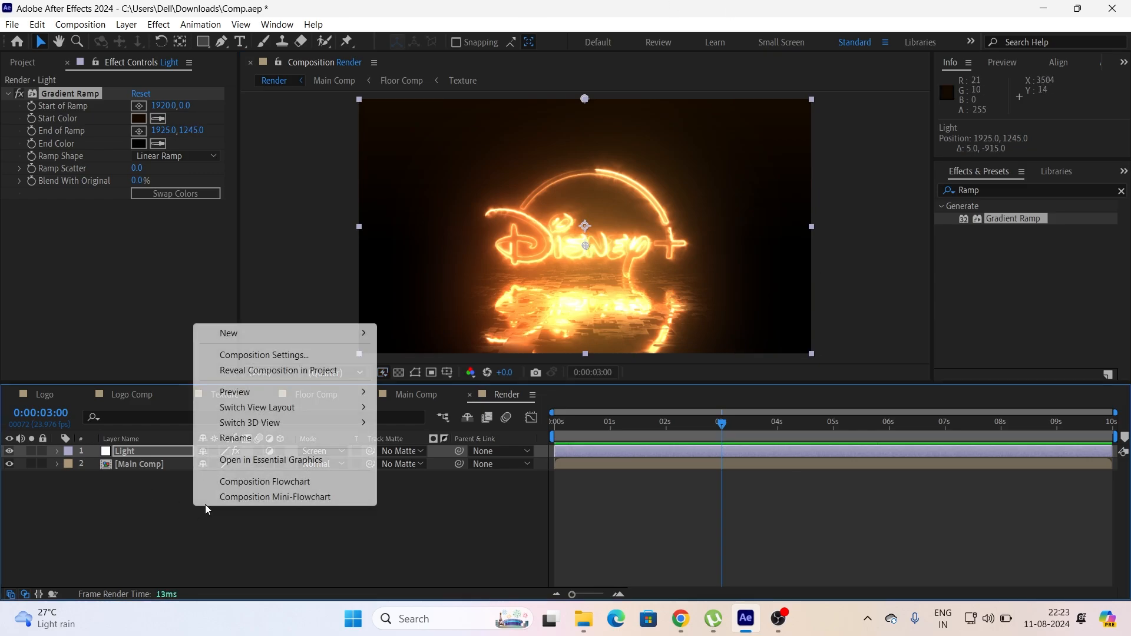
mouse_move(344, 335)
click(460, 448)
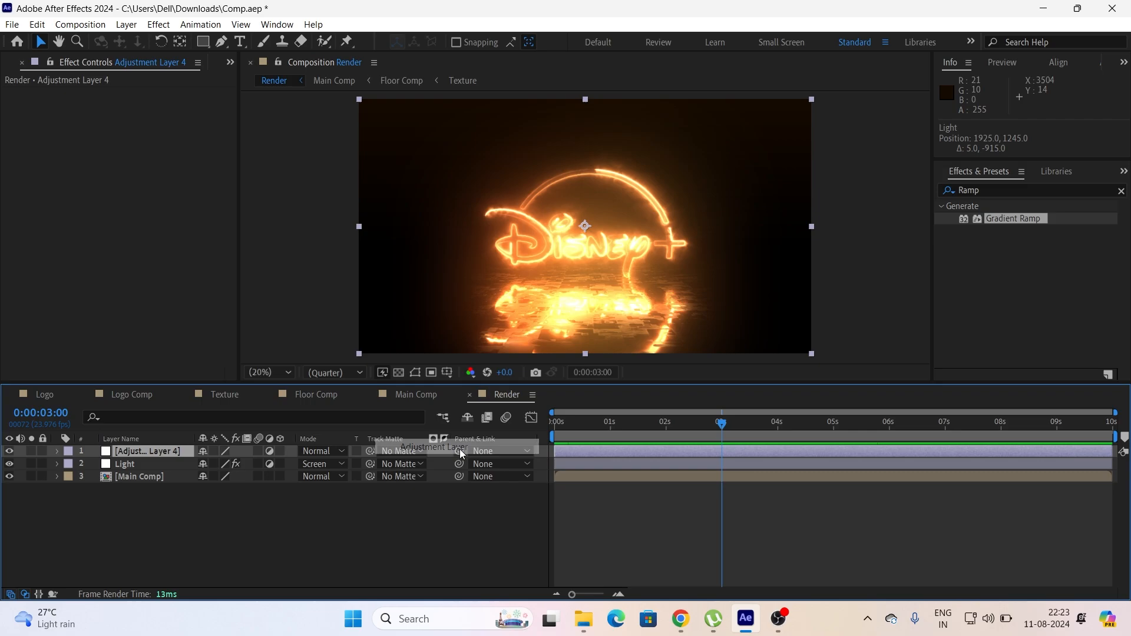
right_click(165, 451)
click(223, 406)
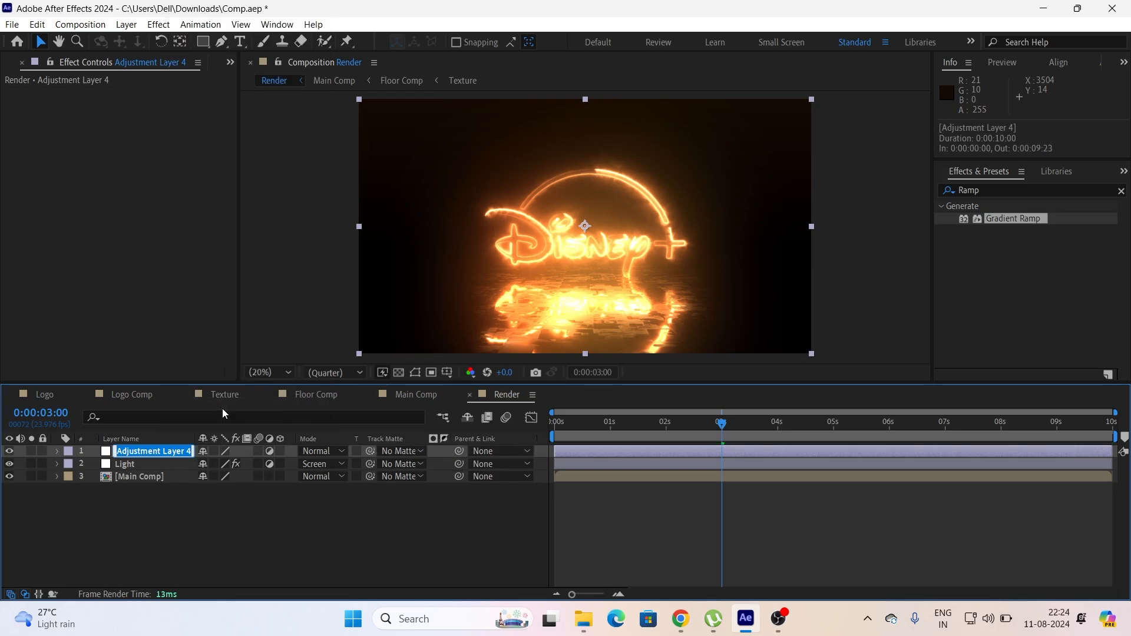
text(B)
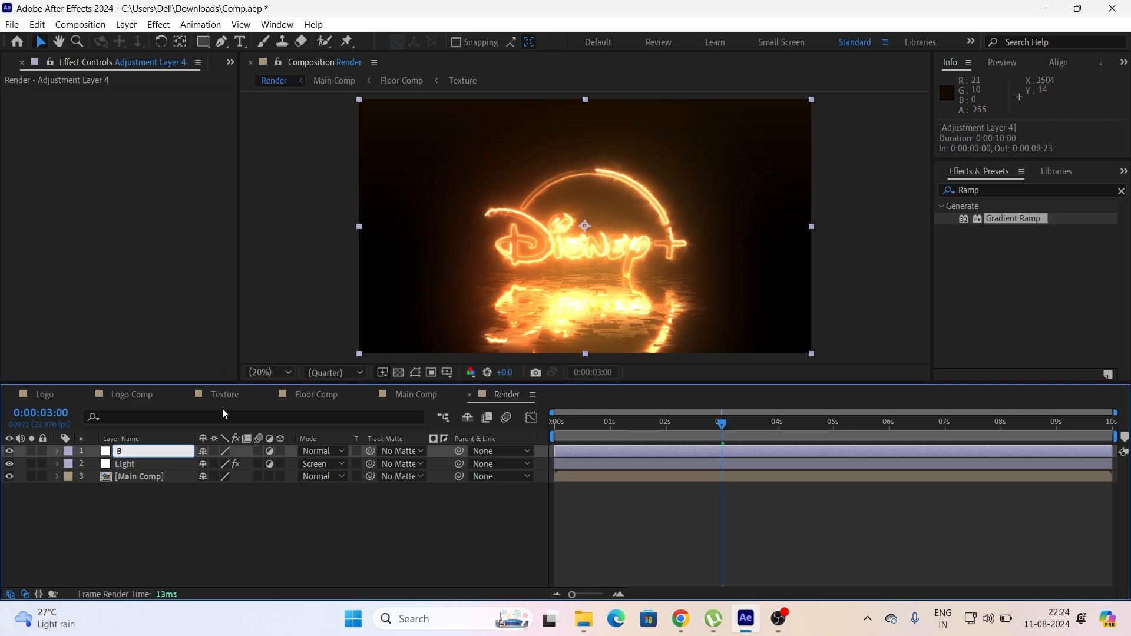
text(lur)
key(Return)
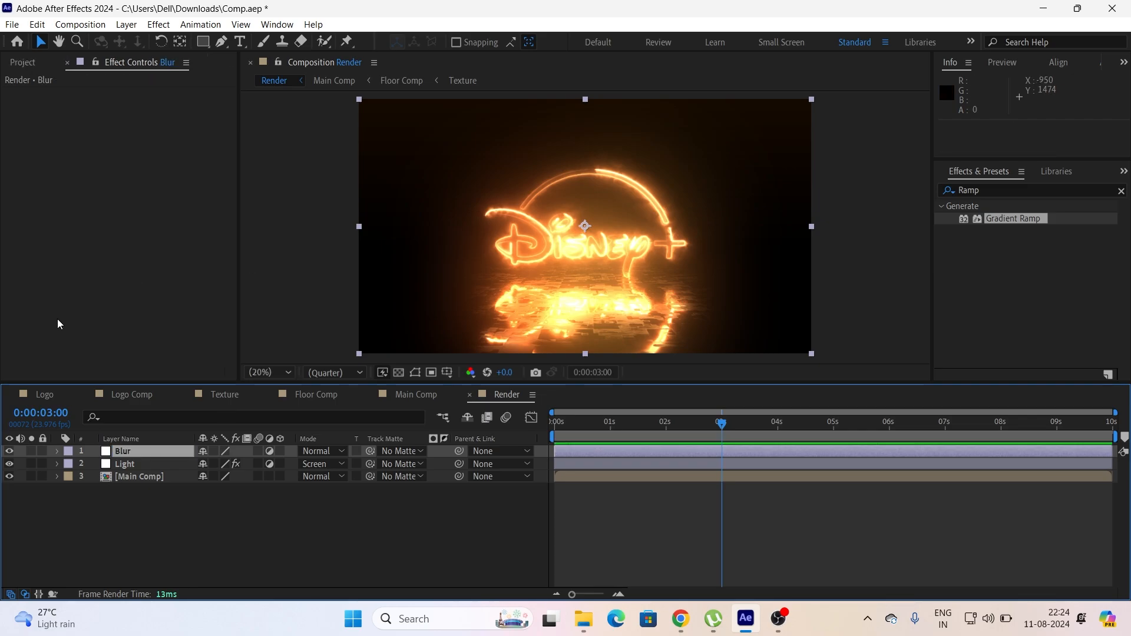
Step: Apply Directional Blur to the Blur layer with a direction of 90° and a blur length of 150
click(159, 26)
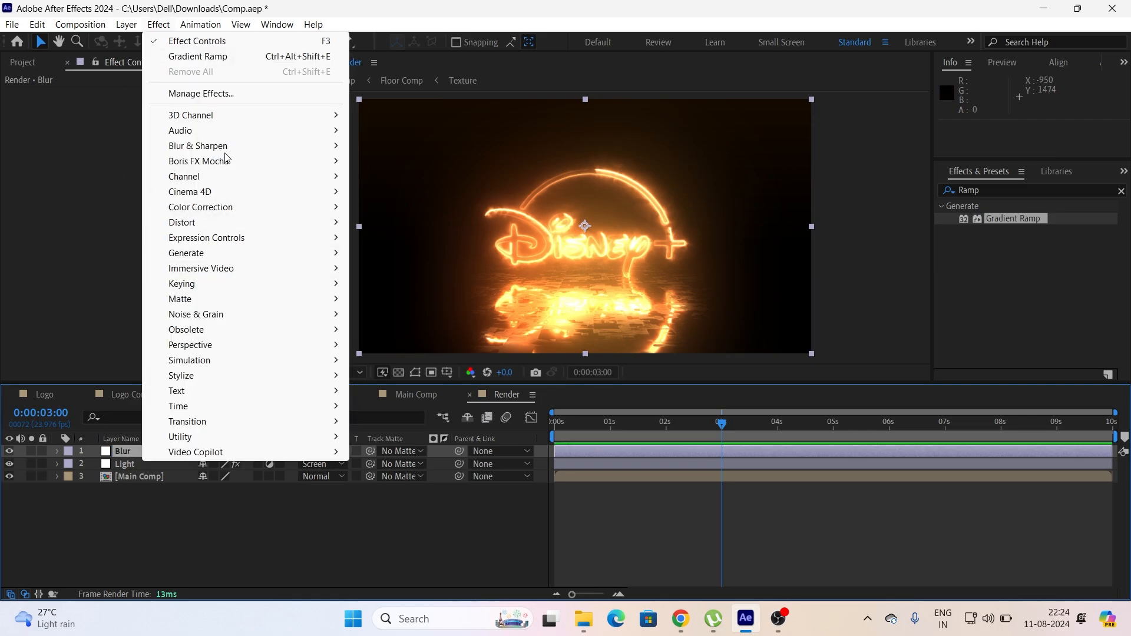
mouse_move(237, 150)
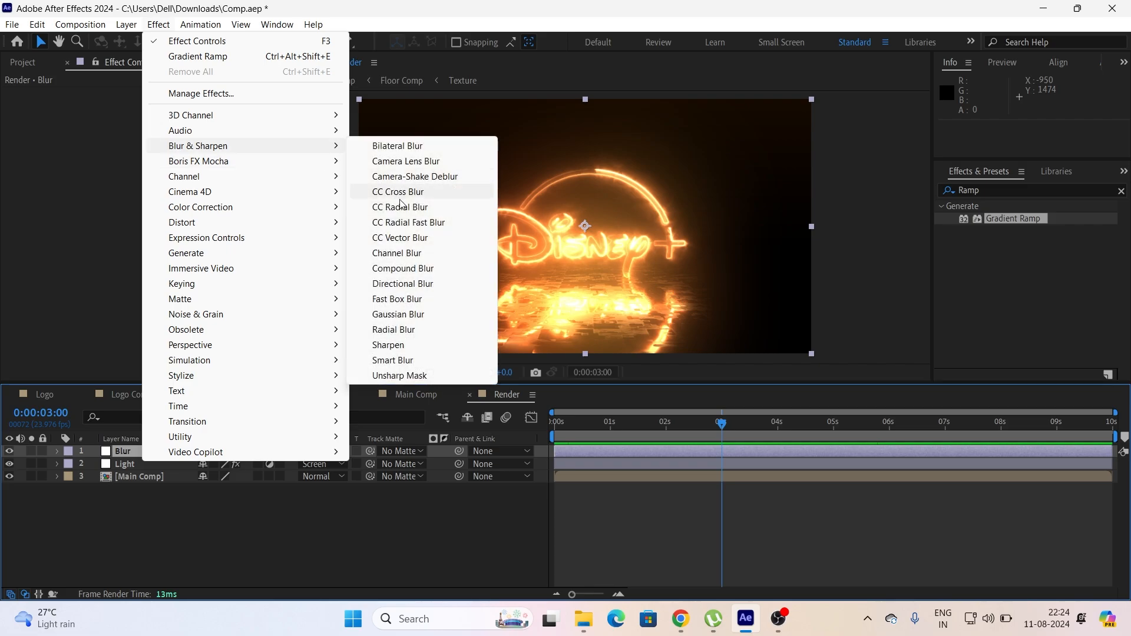
click(423, 285)
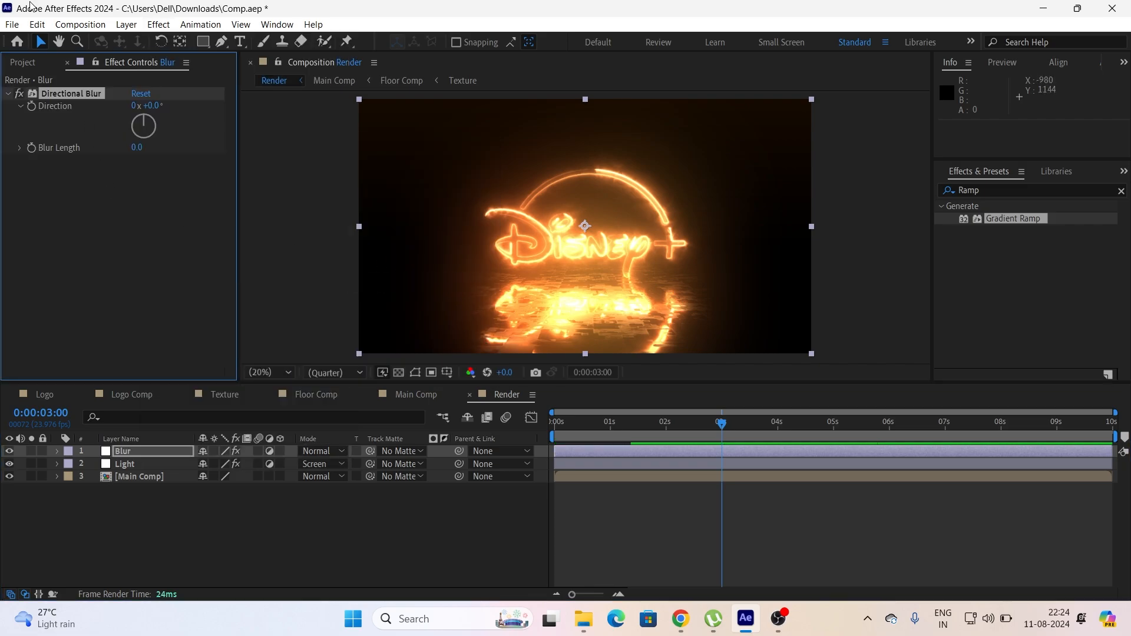
click(154, 105)
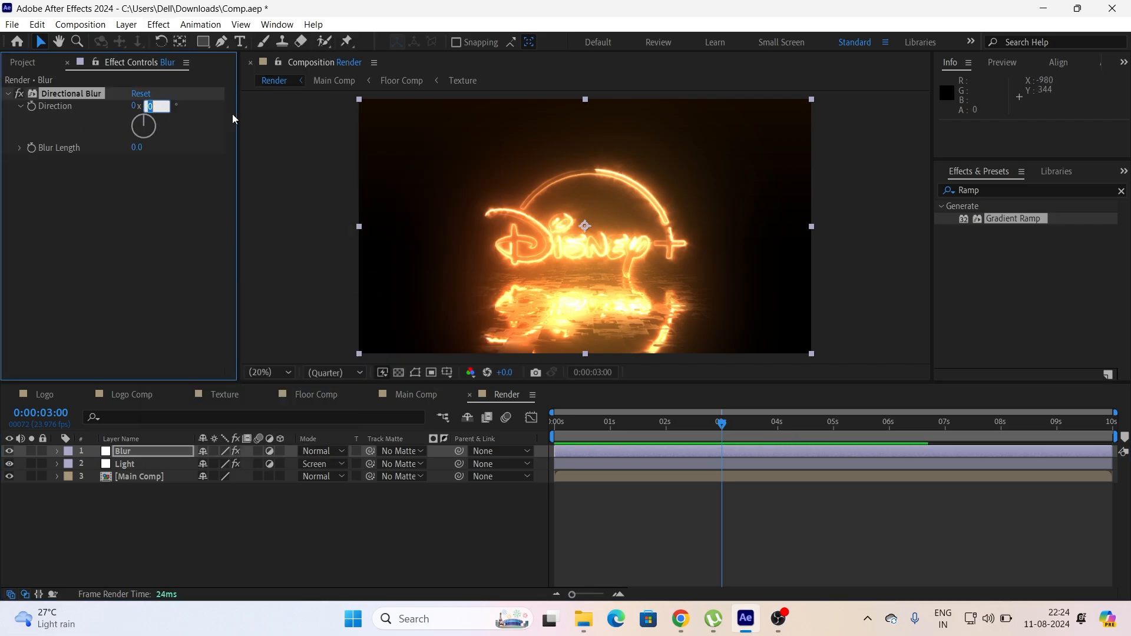
text(90)
key(Return)
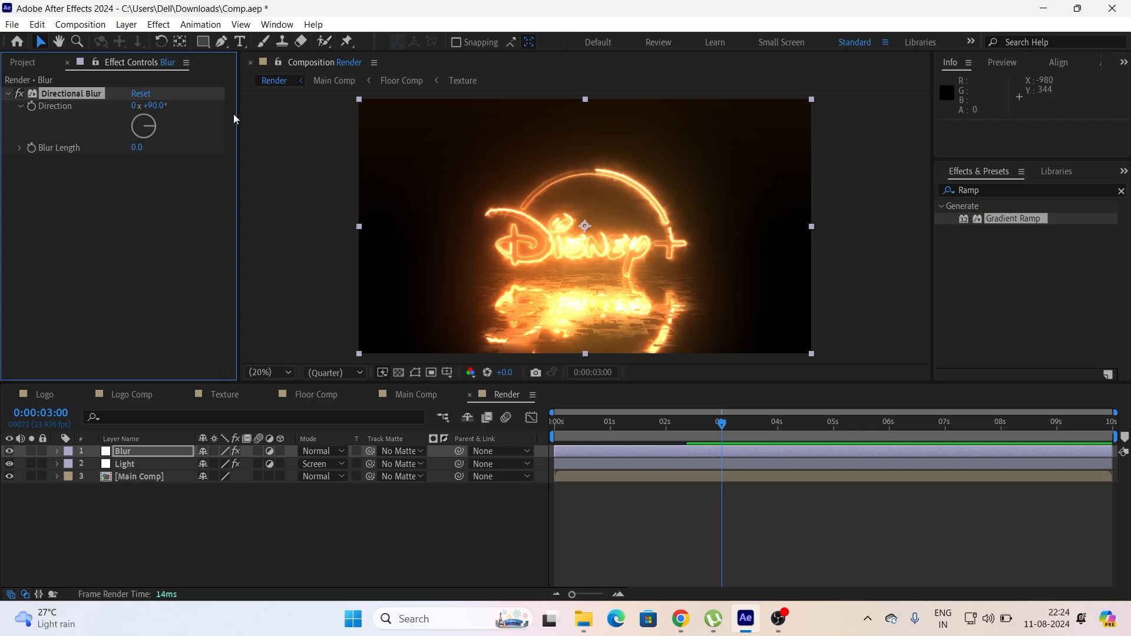
click(137, 147)
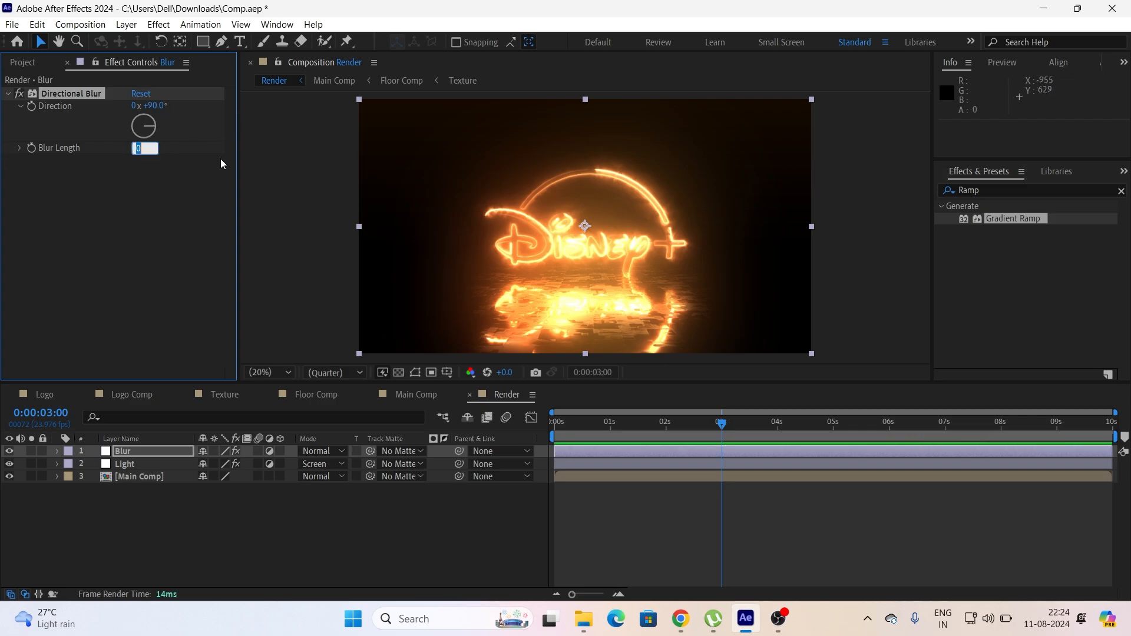
text(150)
key(Return)
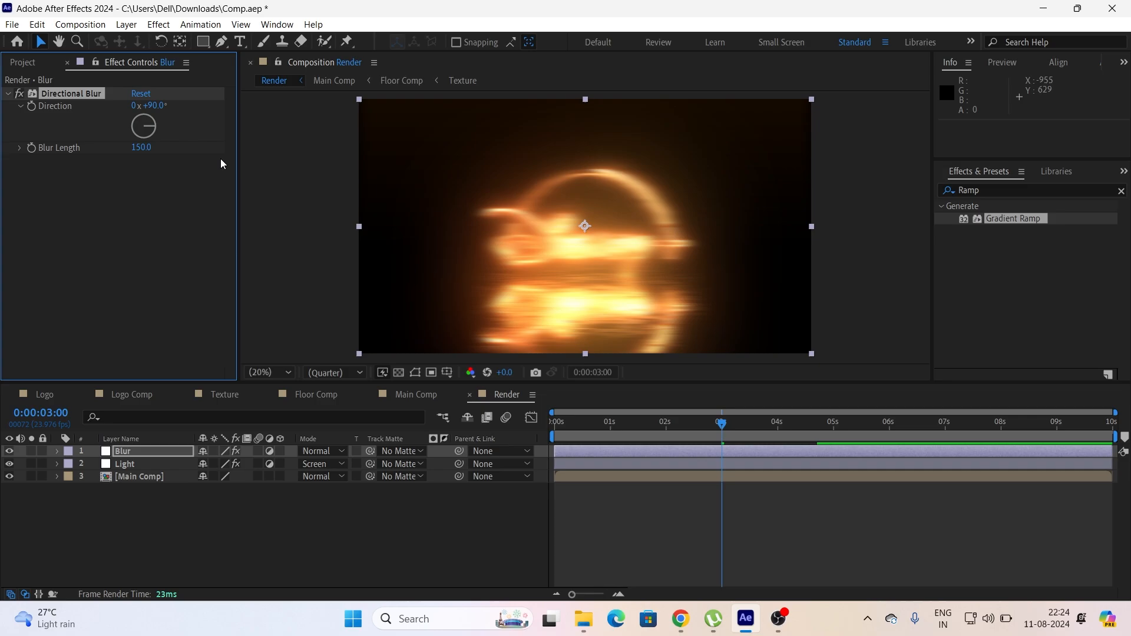
Step: Find the Solid Composite effect, add it to the Blur layer, and set its color to black (000000)
double_click(978, 190)
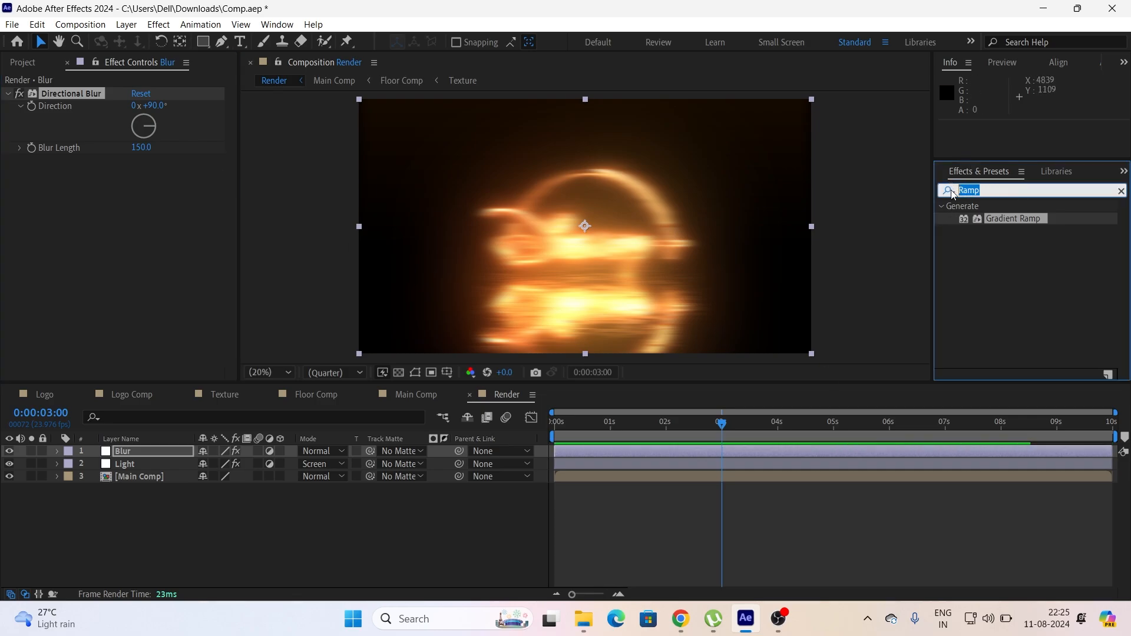
text(Solid)
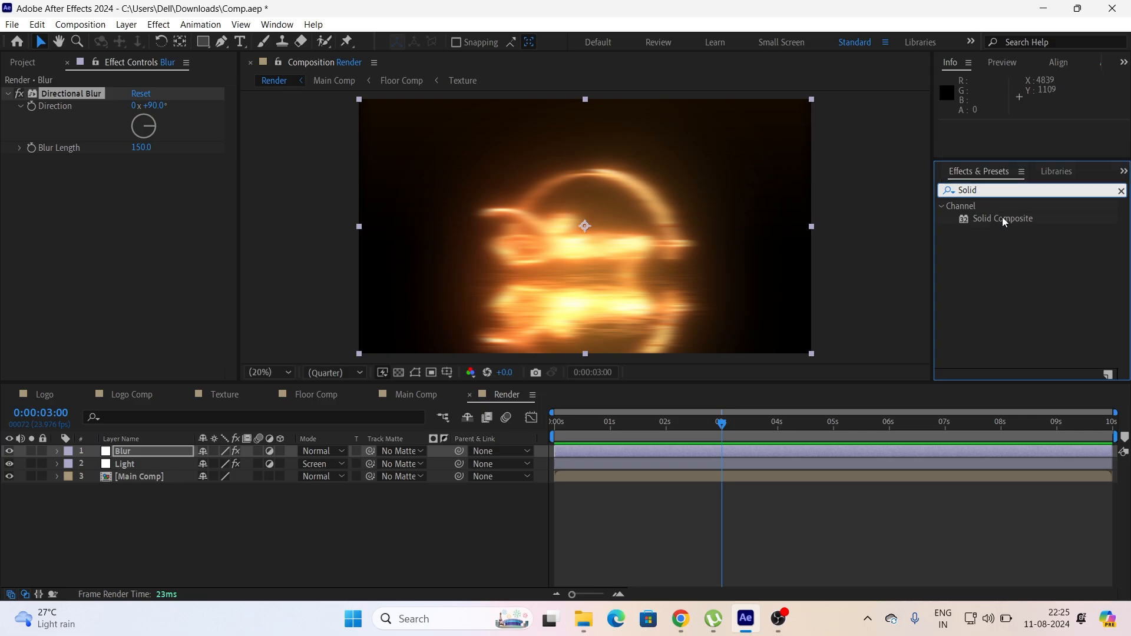
drag(1002, 218, 197, 242)
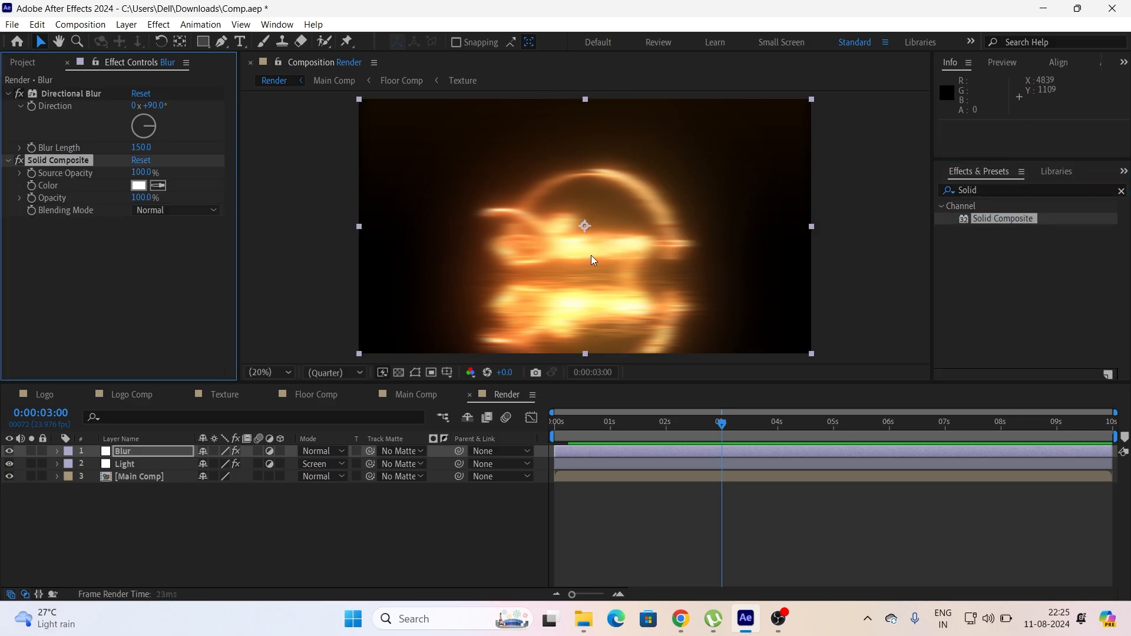
click(138, 186)
click(390, 401)
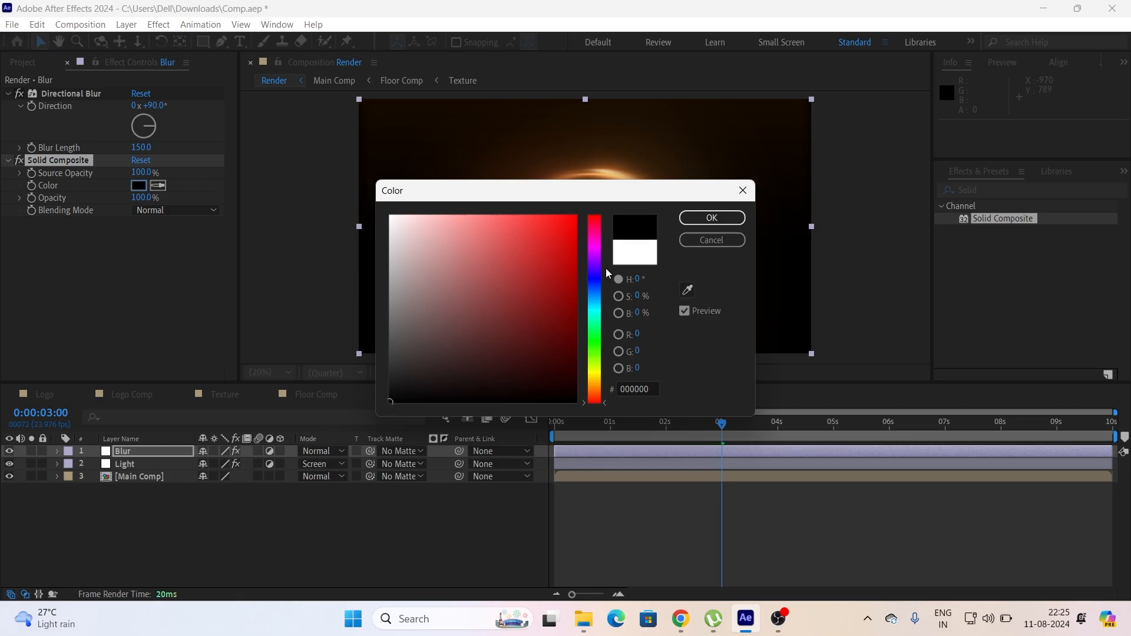
click(681, 222)
Step: Set the Blur layer's opacity to 50% and its blending mode to Lighten
click(57, 451)
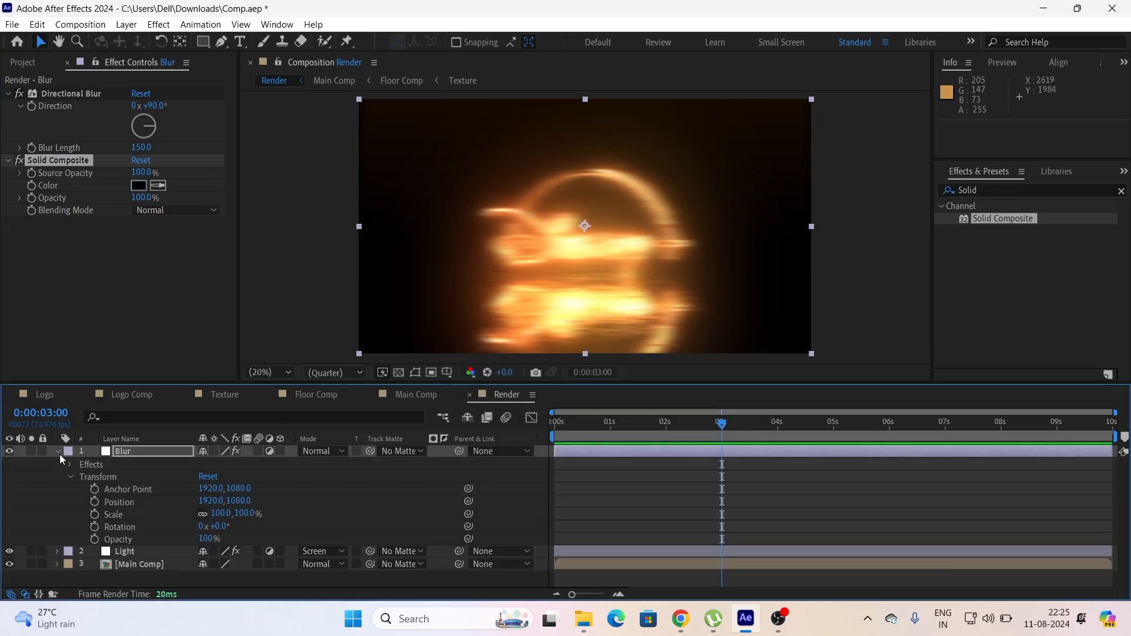
click(207, 539)
text(50)
key(Return)
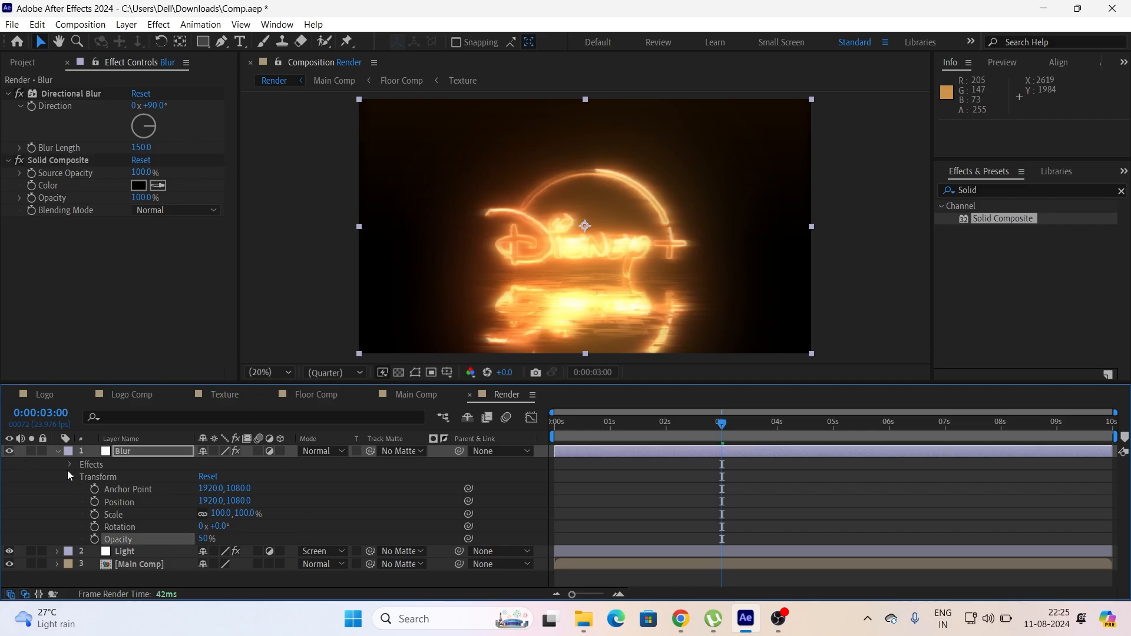
click(59, 452)
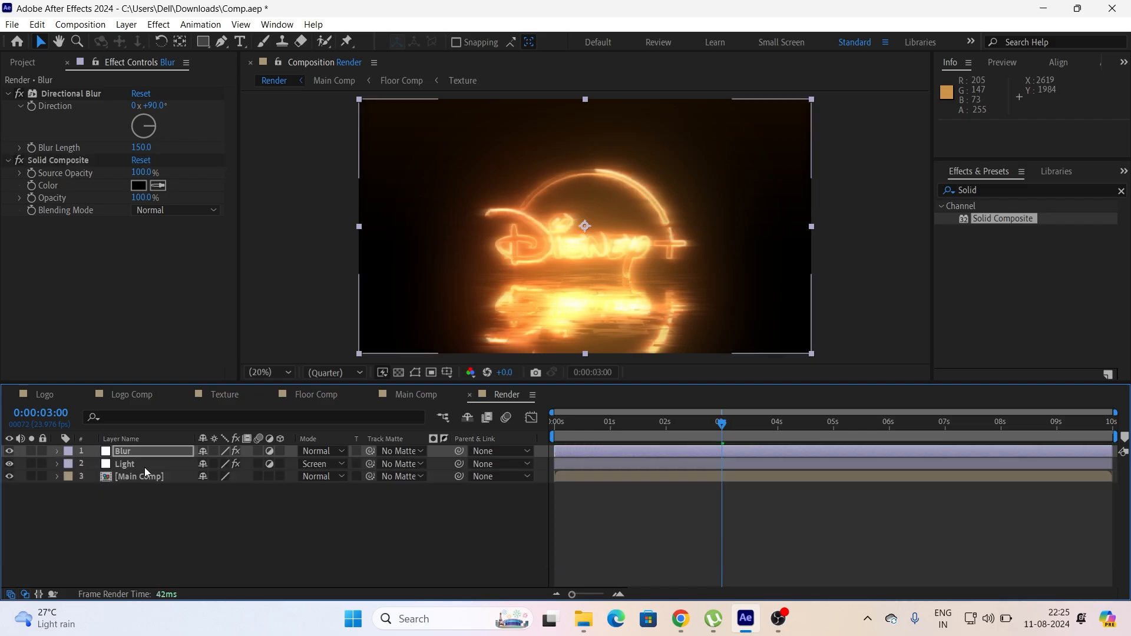
click(322, 451)
click(377, 225)
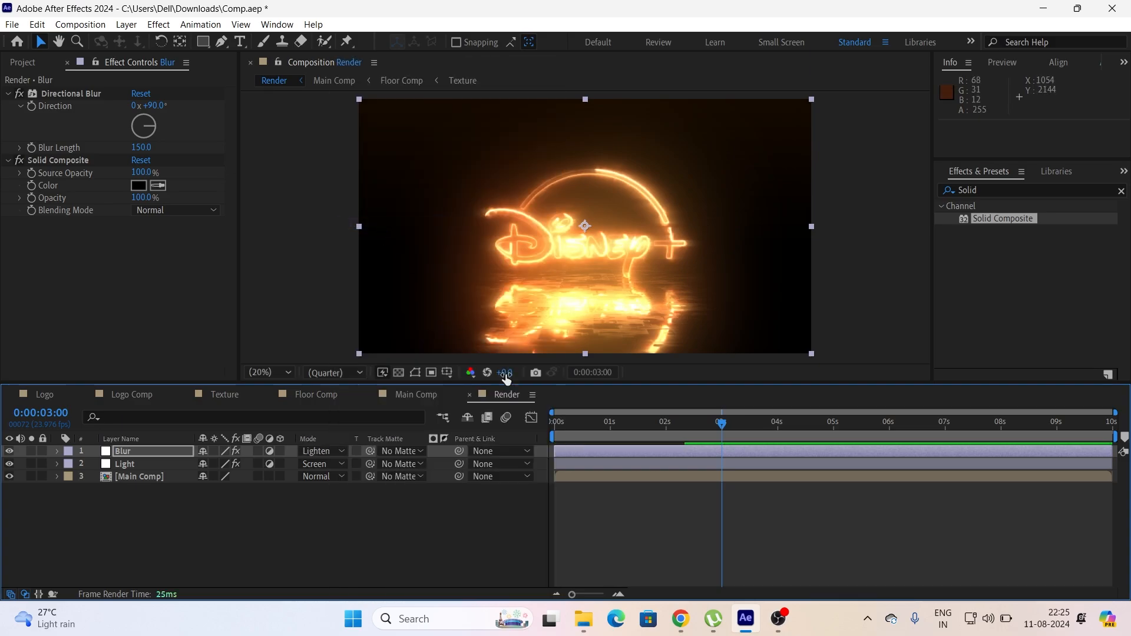
Step: Add an adjustment layer above Blur in the Render composition and rename it Sharpness
right_click(179, 512)
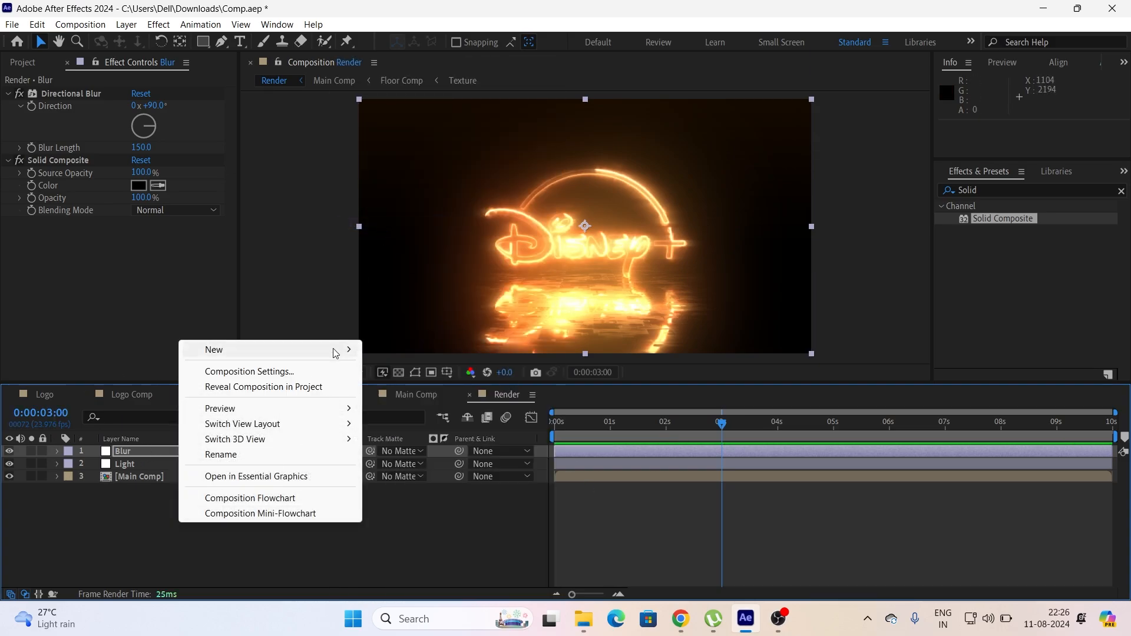
mouse_move(335, 351)
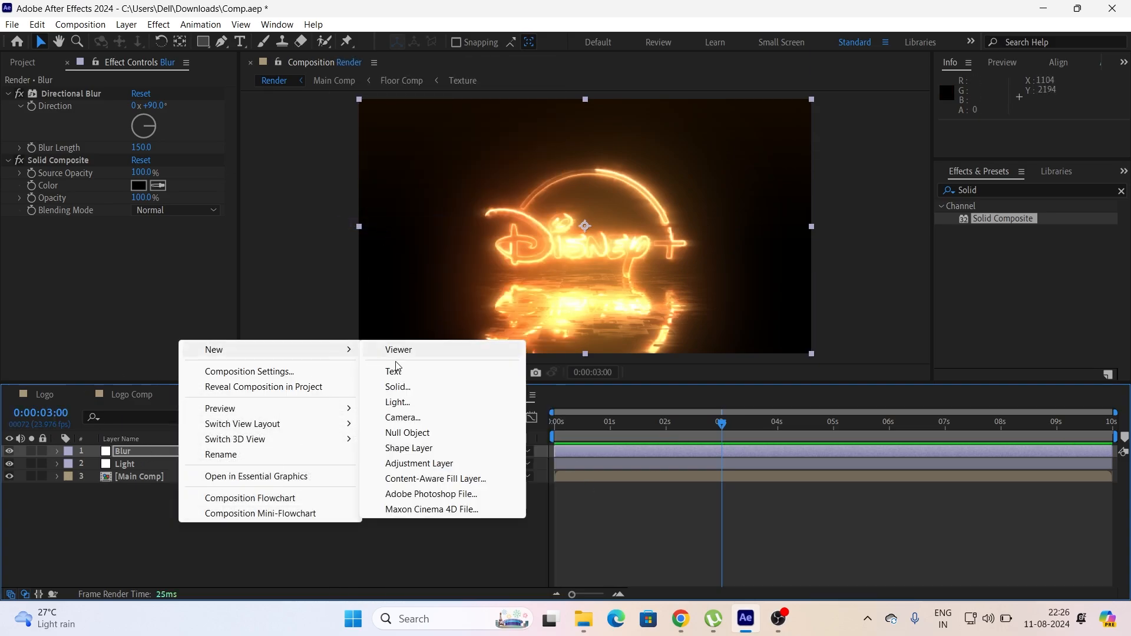
click(439, 464)
key(p)
key(Return)
text(Shar)
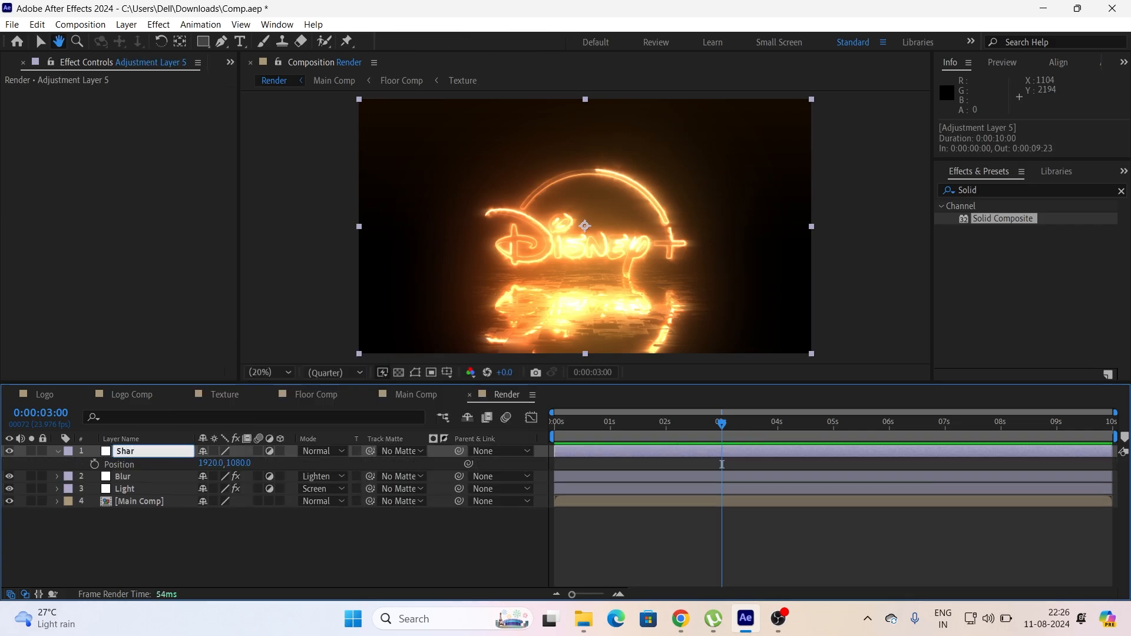
text(pness)
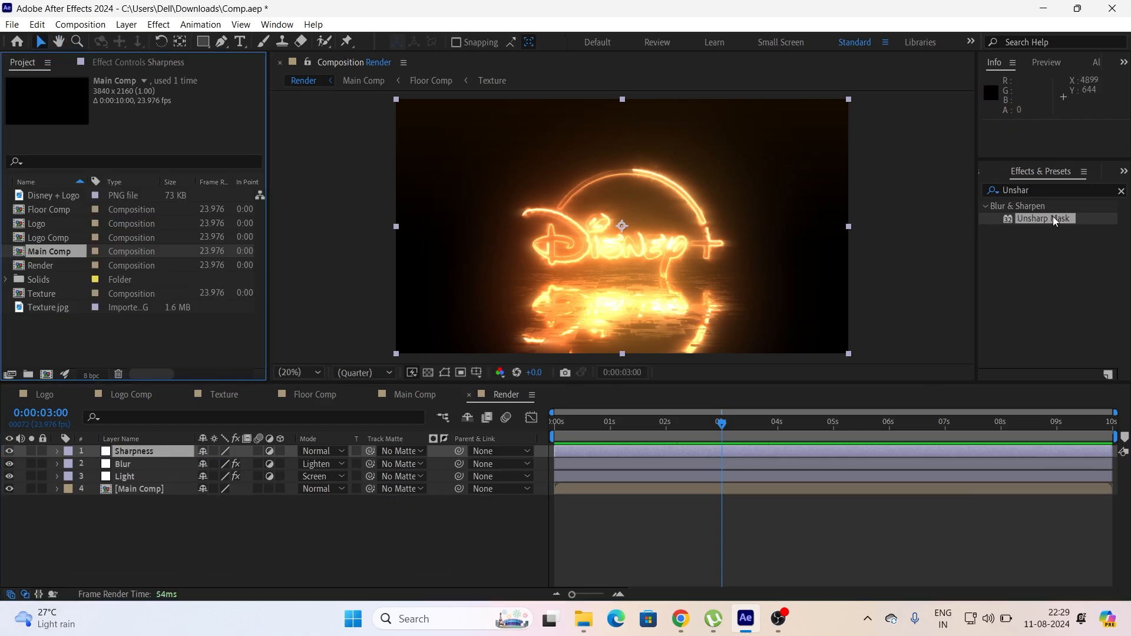
Step: Apply Unsharp Mask to the Sharpness layer with an amount of 75, a radius of 25 and a threshold of 255
drag(1052, 217, 677, 274)
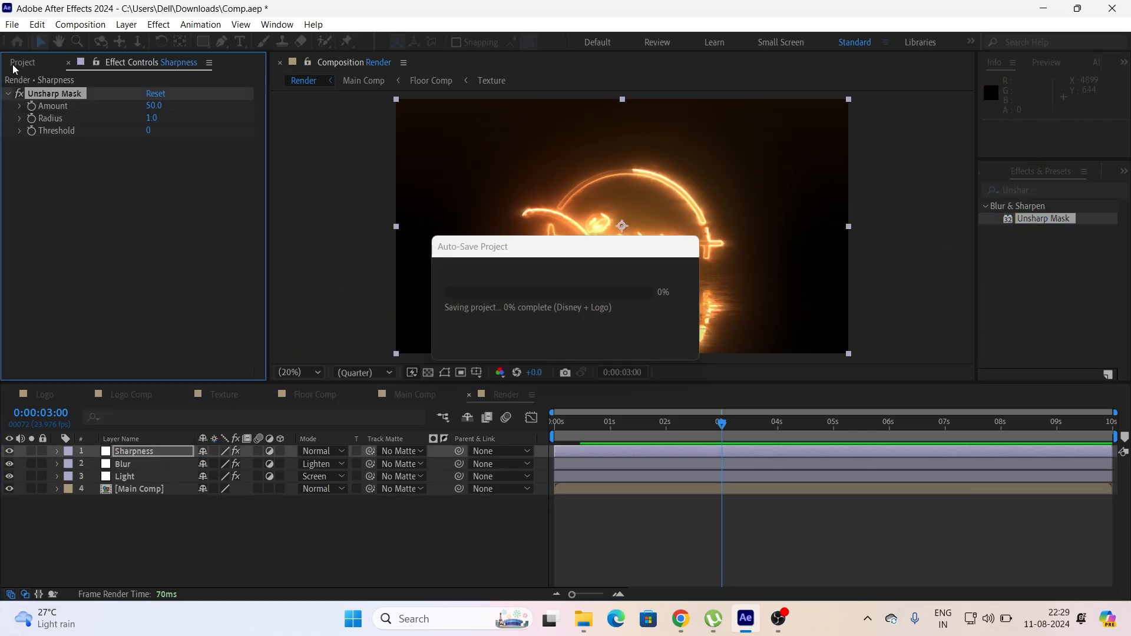
click(154, 105)
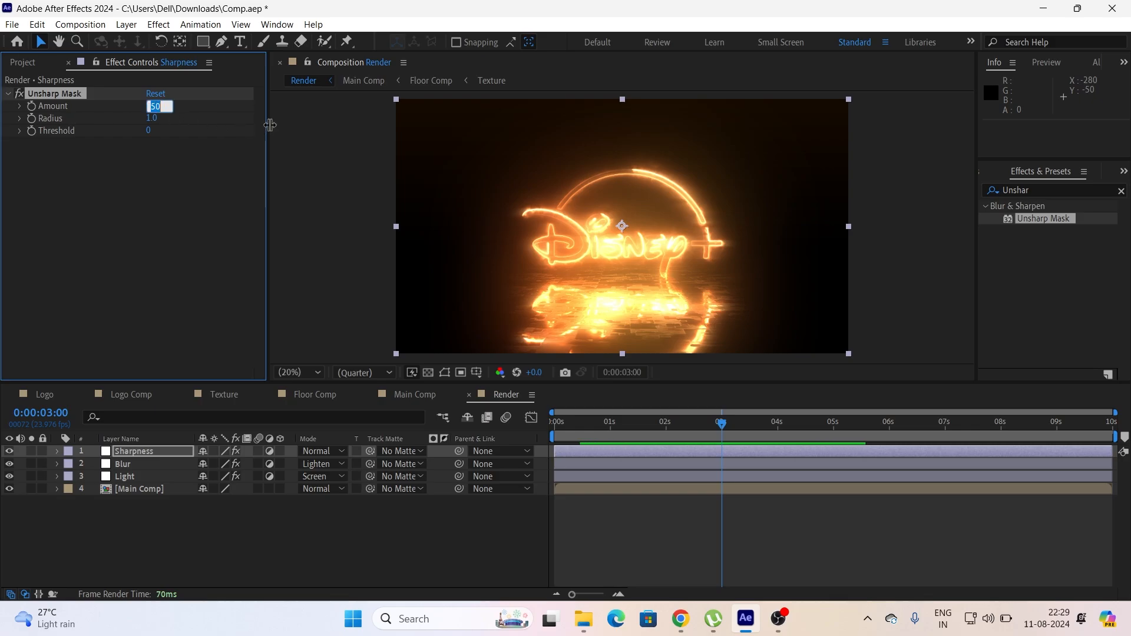
text(75)
key(Return)
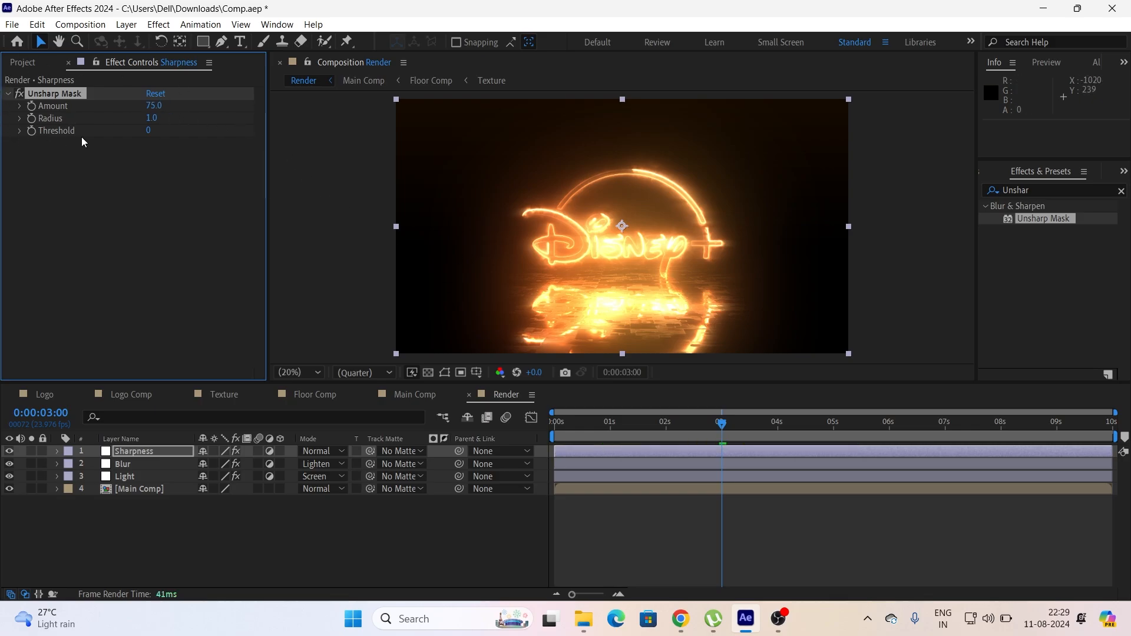
click(146, 119)
text(2)
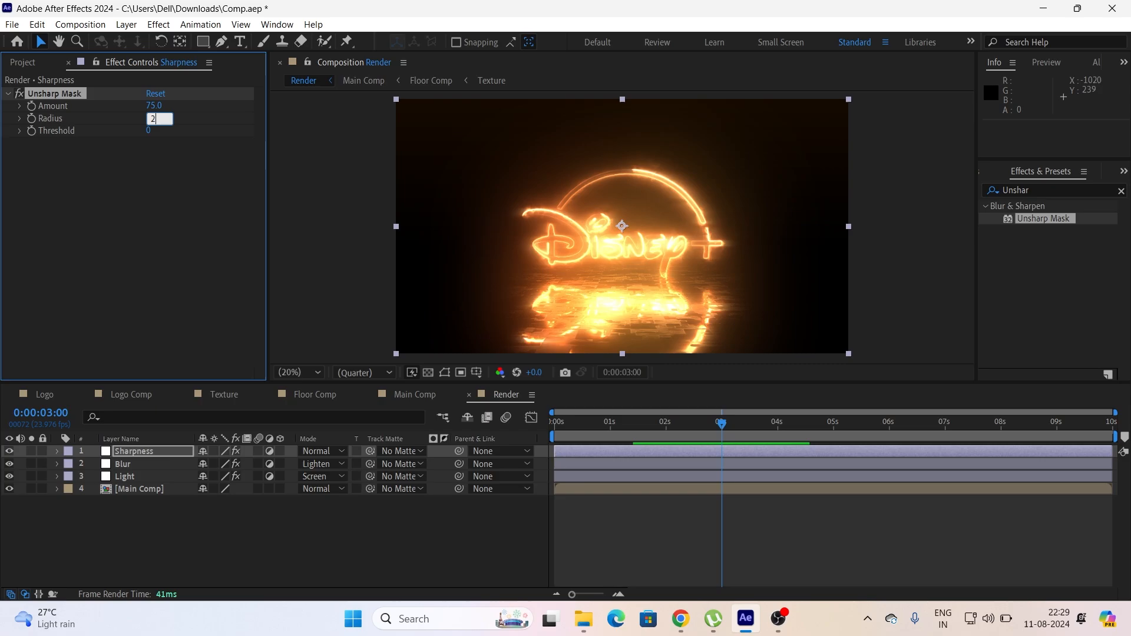
text(5)
key(Return)
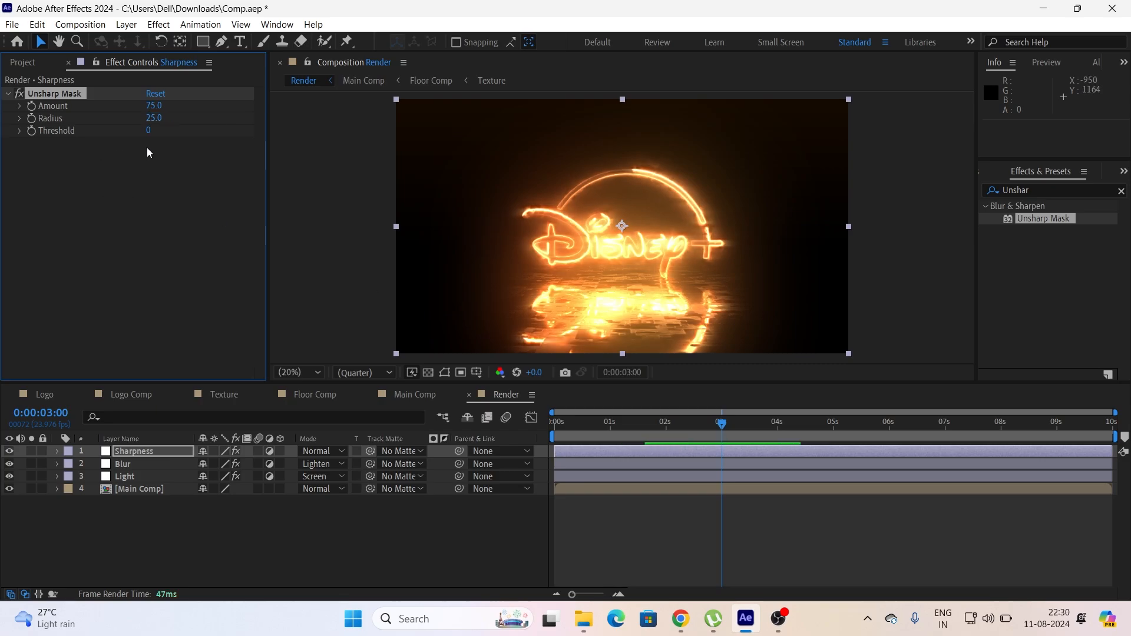
click(148, 131)
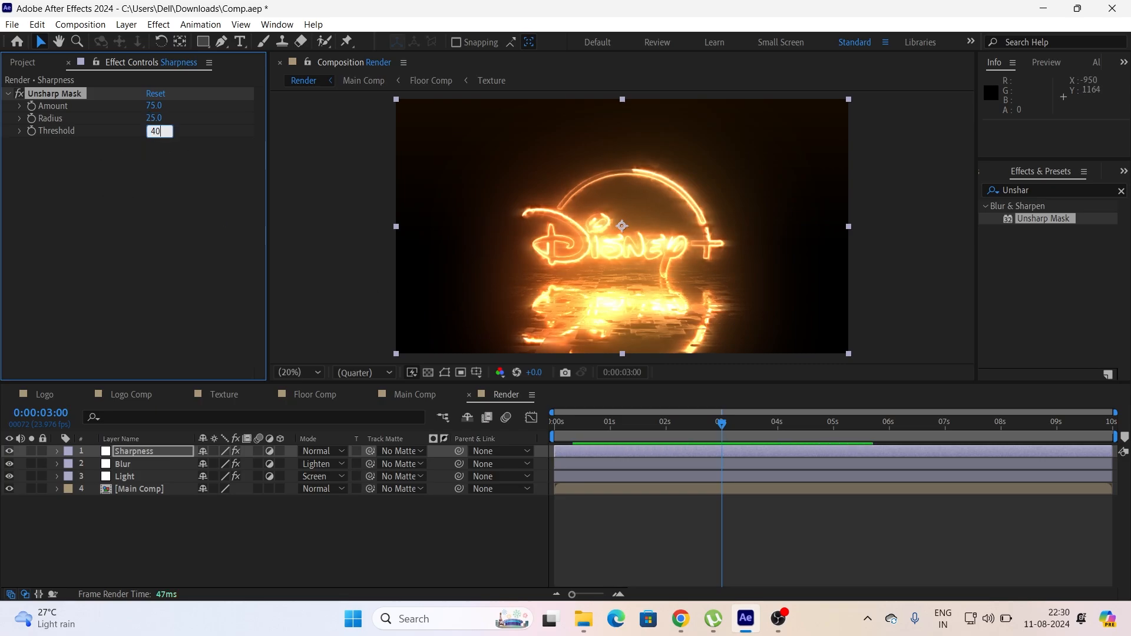
text(4000)
key(Return)
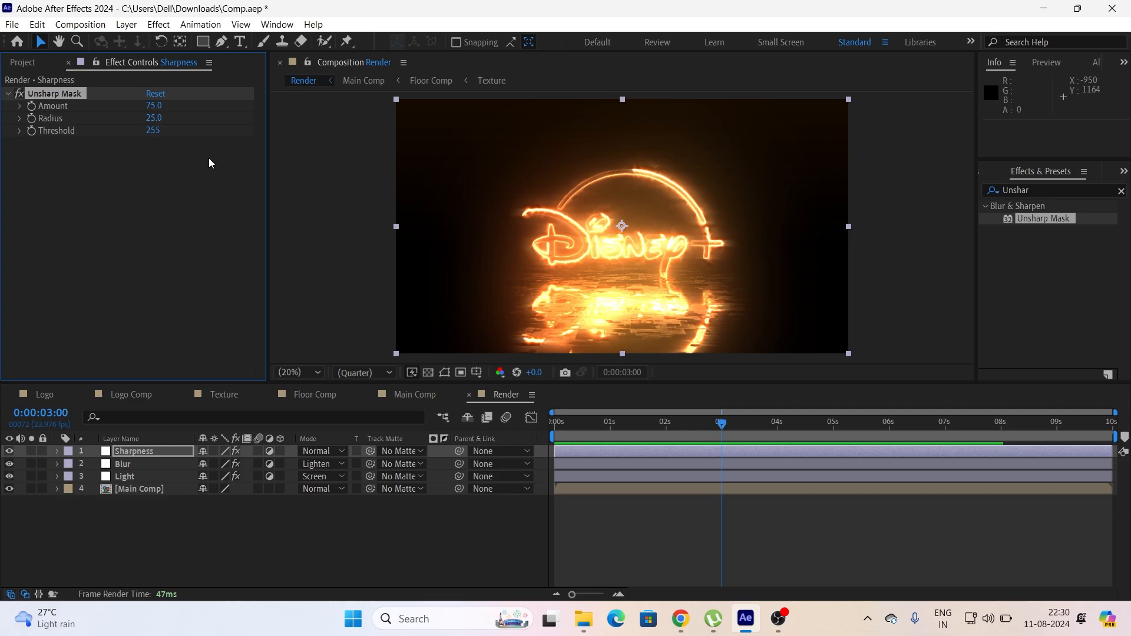
Step: Add another adjustment layer above Sharpness and rename it Curves
right_click(354, 521)
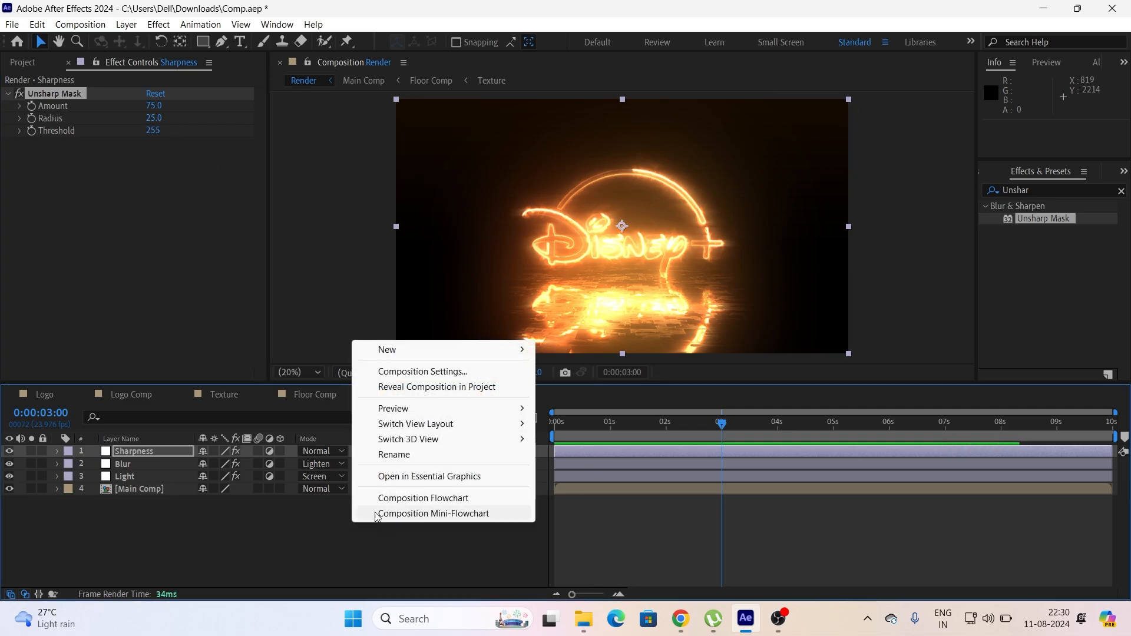
mouse_move(490, 351)
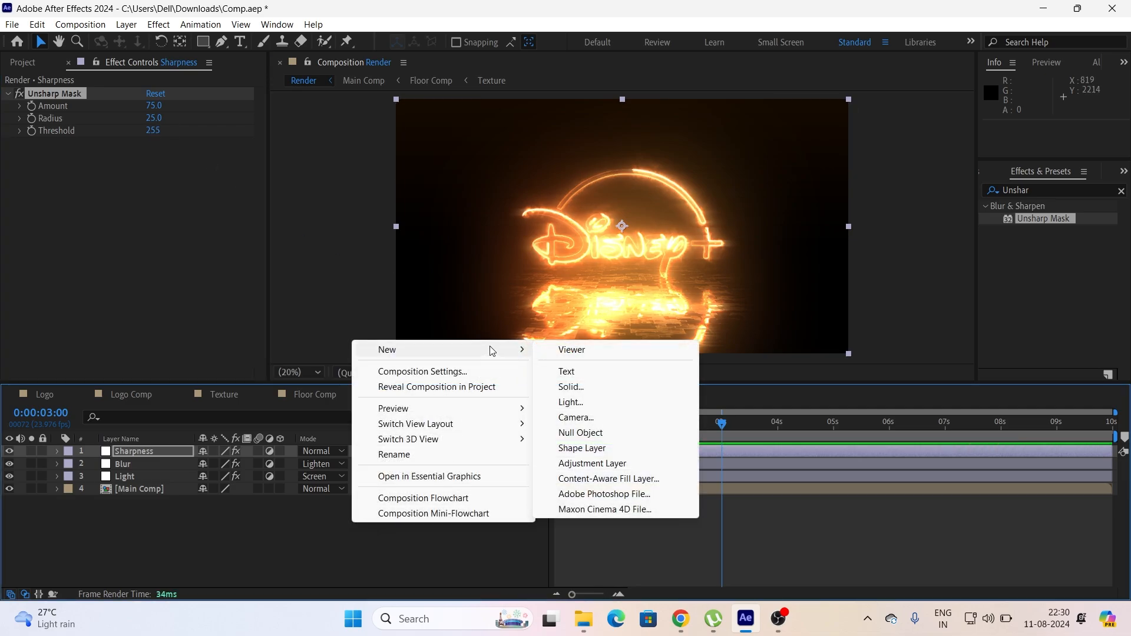
click(620, 463)
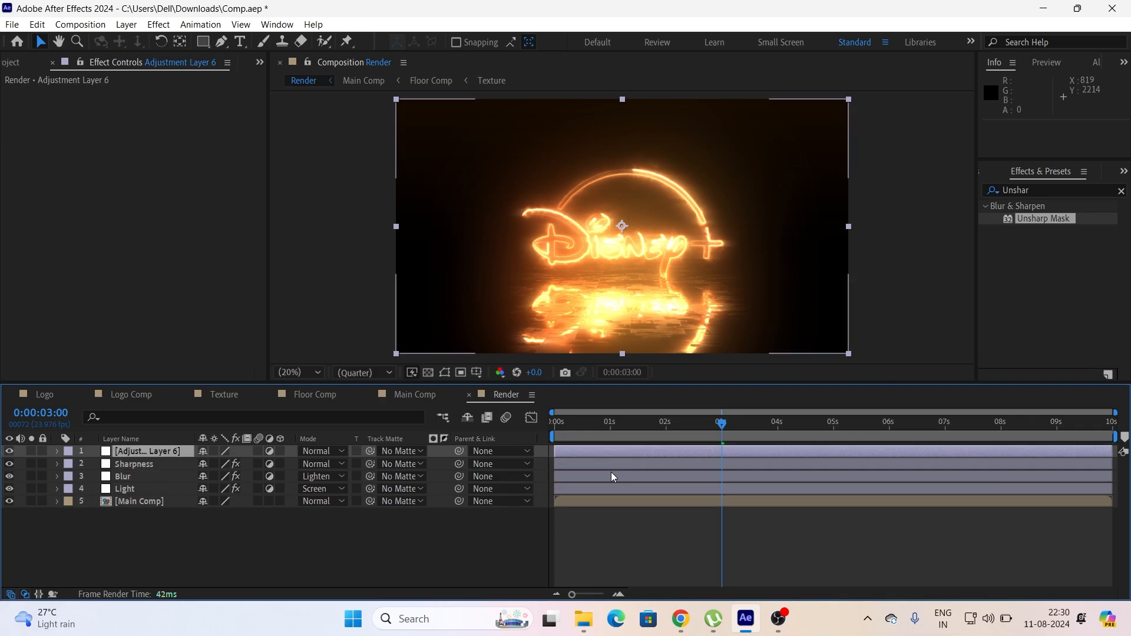
right_click(177, 445)
click(240, 405)
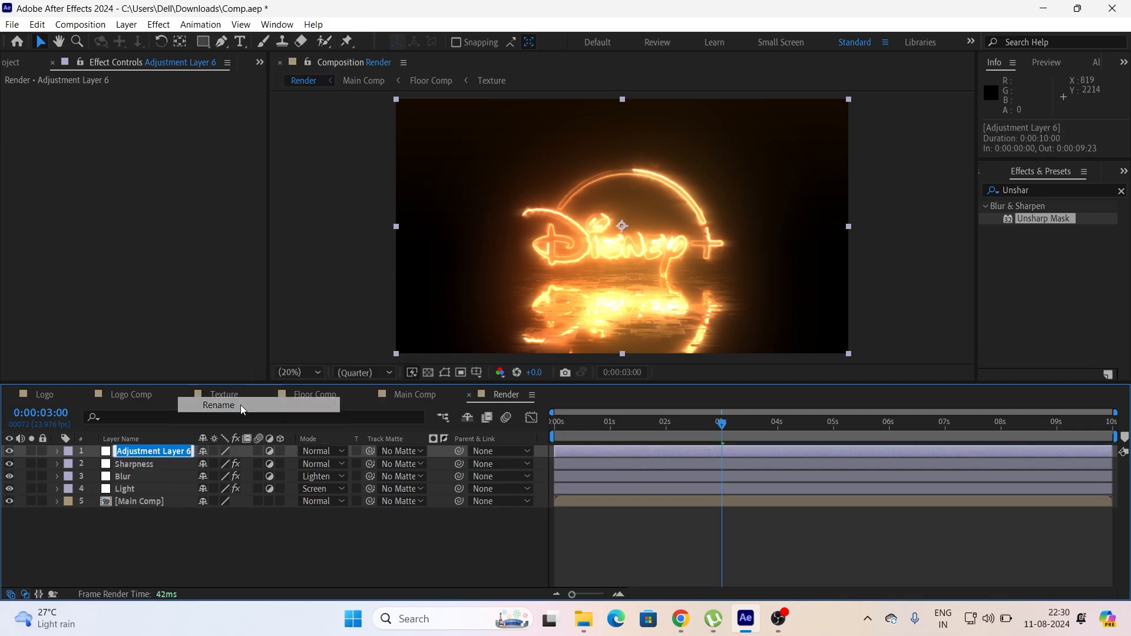
text(Cu)
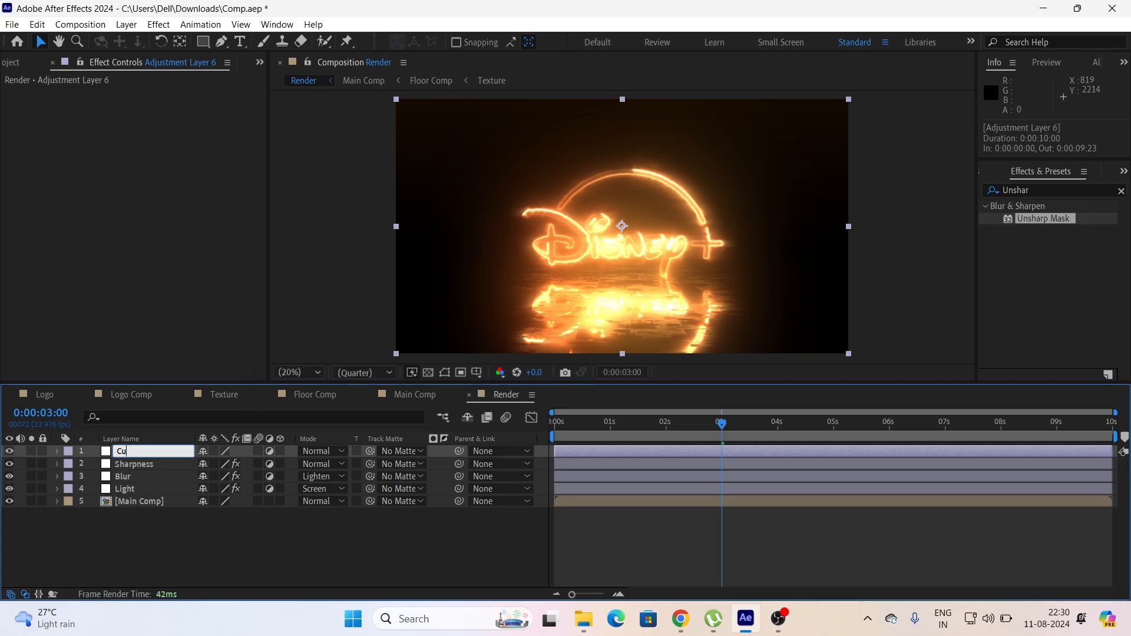
text(rves)
key(Return)
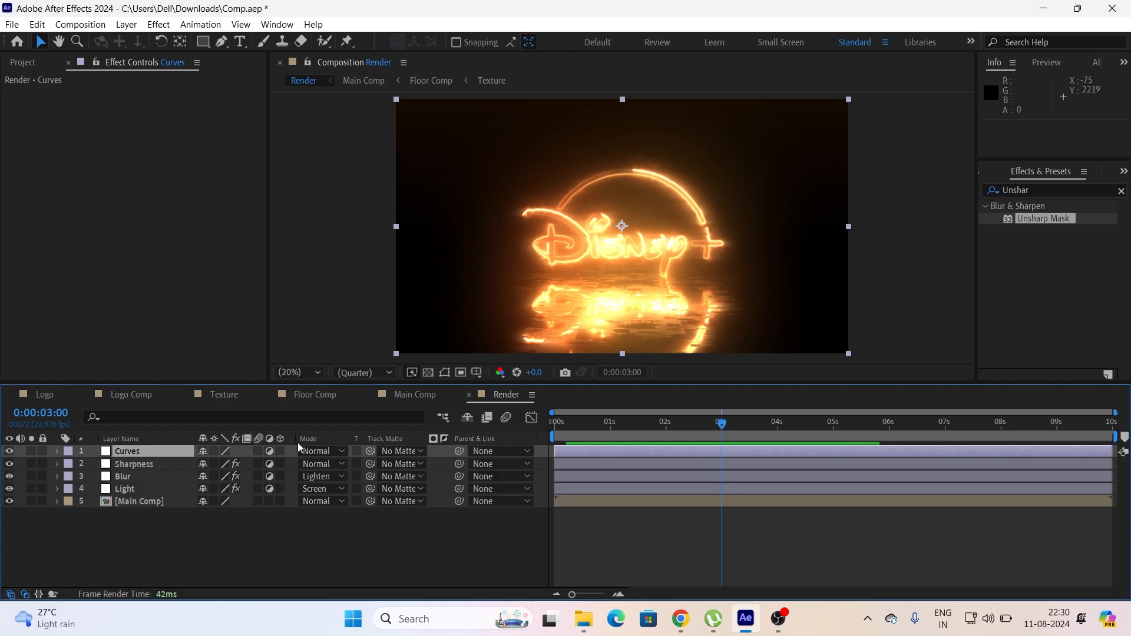
Step: Find the Curves color correction effect and apply it to the Curves layer
click(1035, 191)
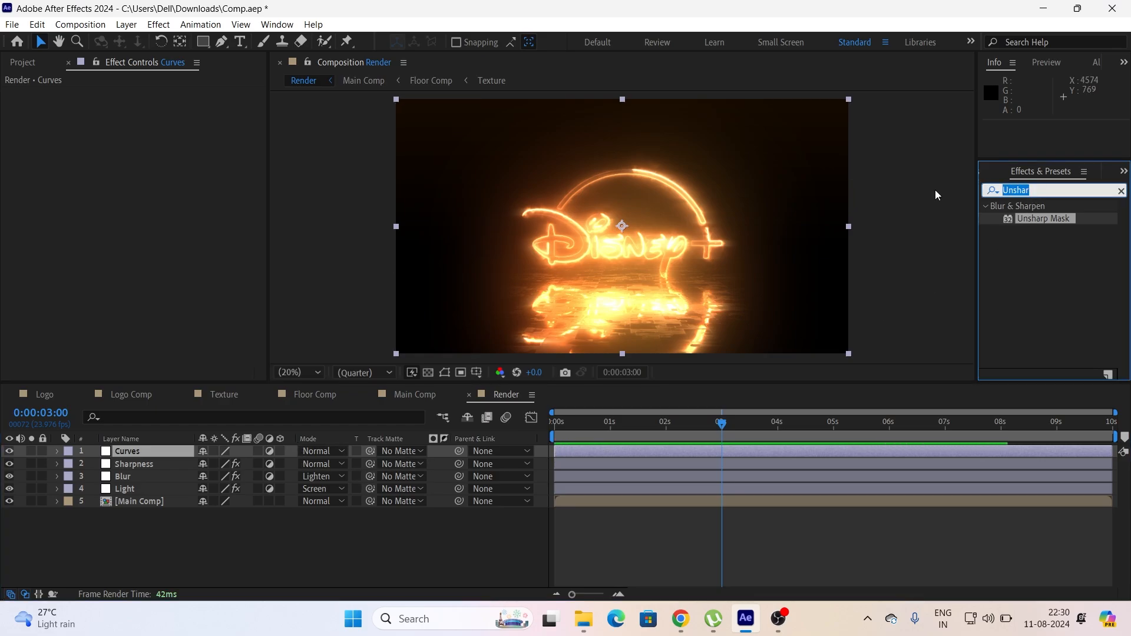
text(Curv)
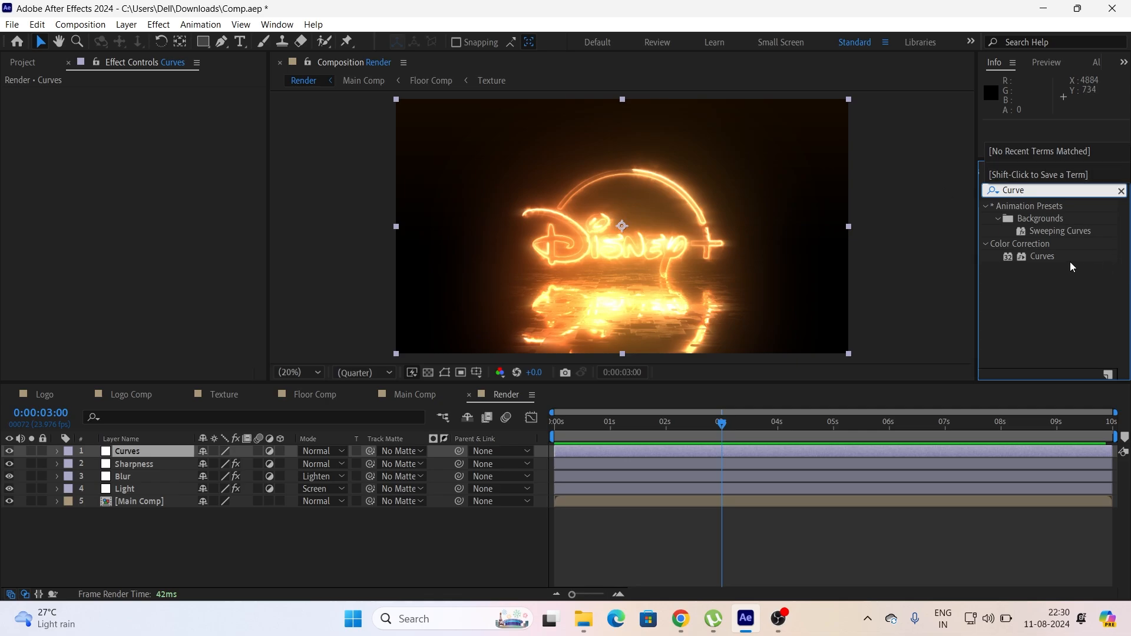
text(e)
drag(1040, 256, 260, 252)
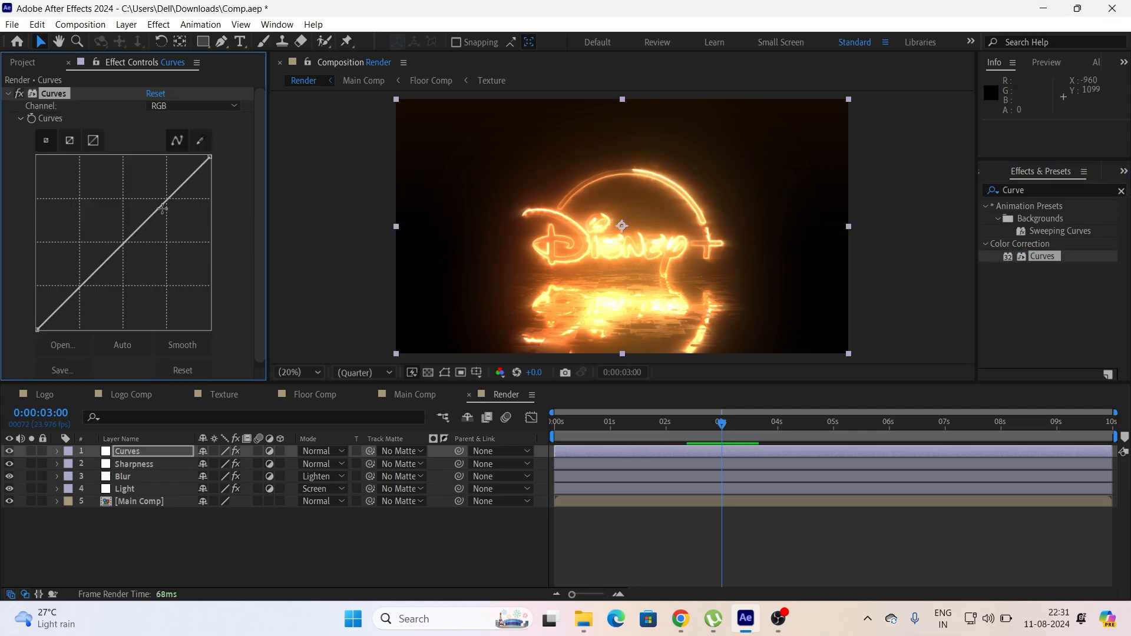
Step: Bend the RGB curve into a gentle S by raising the highlights and lowering the shadows, and save the project
drag(165, 203, 168, 189)
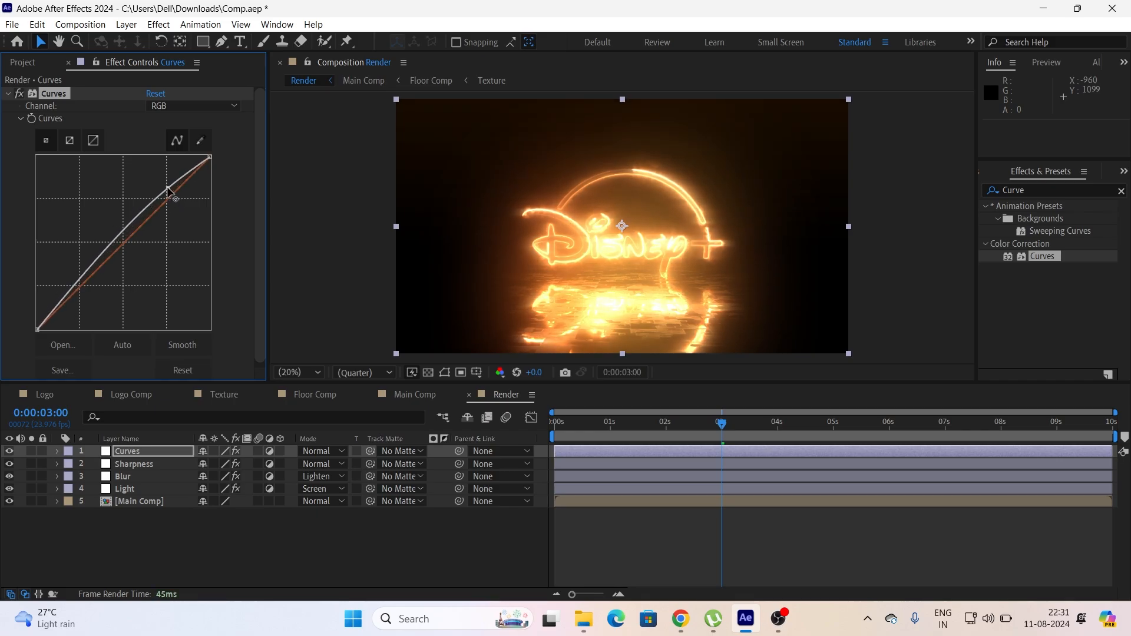
drag(72, 287, 81, 296)
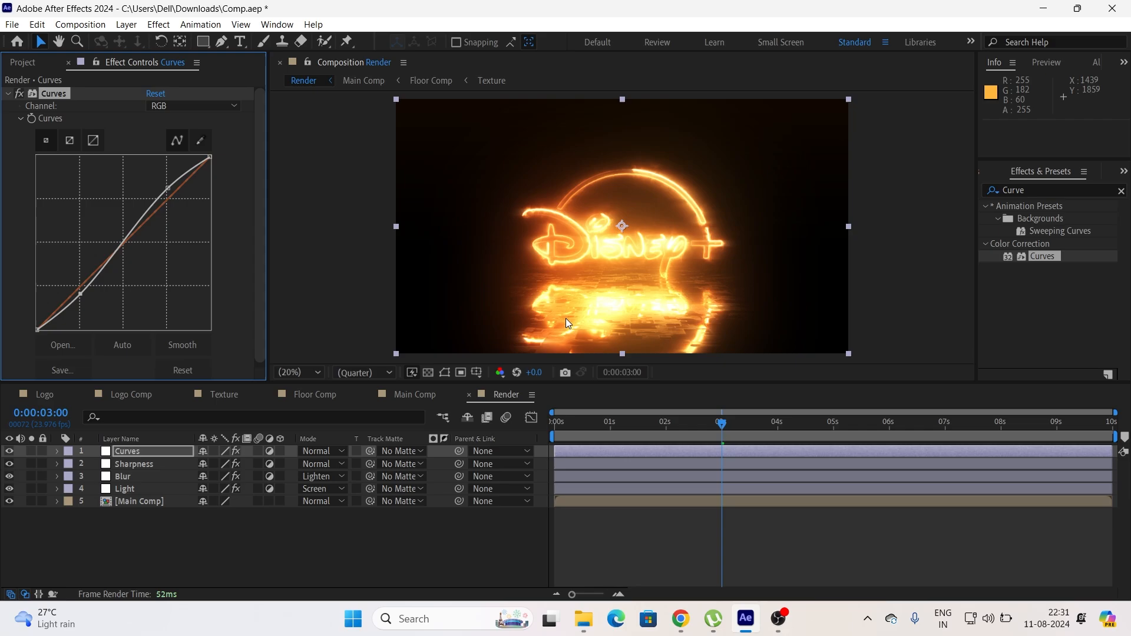
key(ctrl+s)
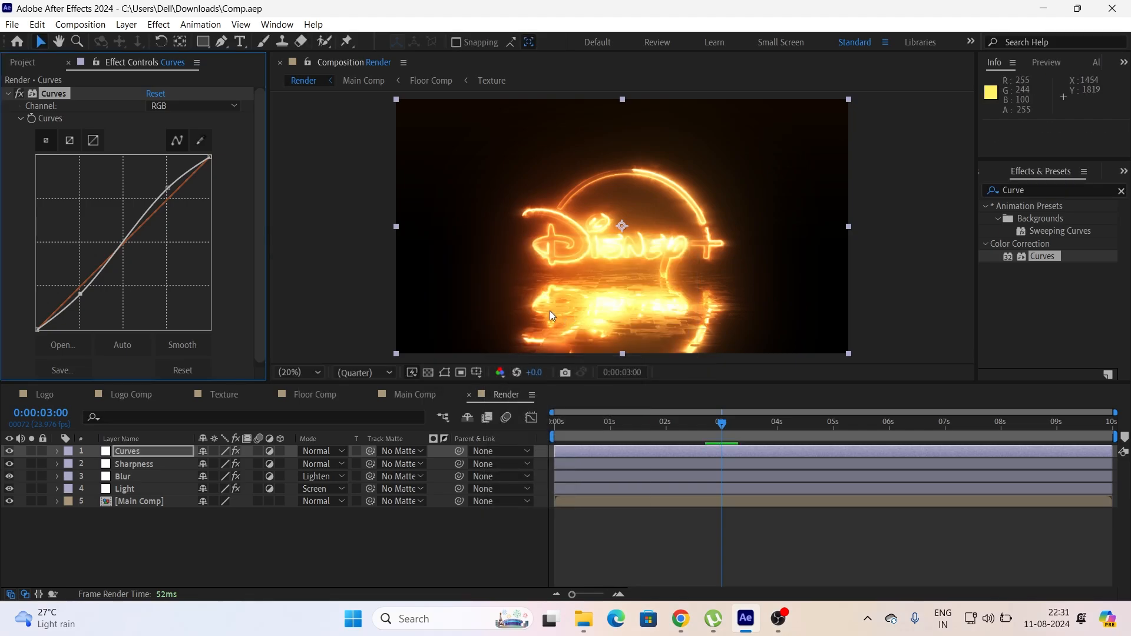
Step: Check Main Comp, return to the Render composition, and preview the animation from 0:00:00:00
click(414, 394)
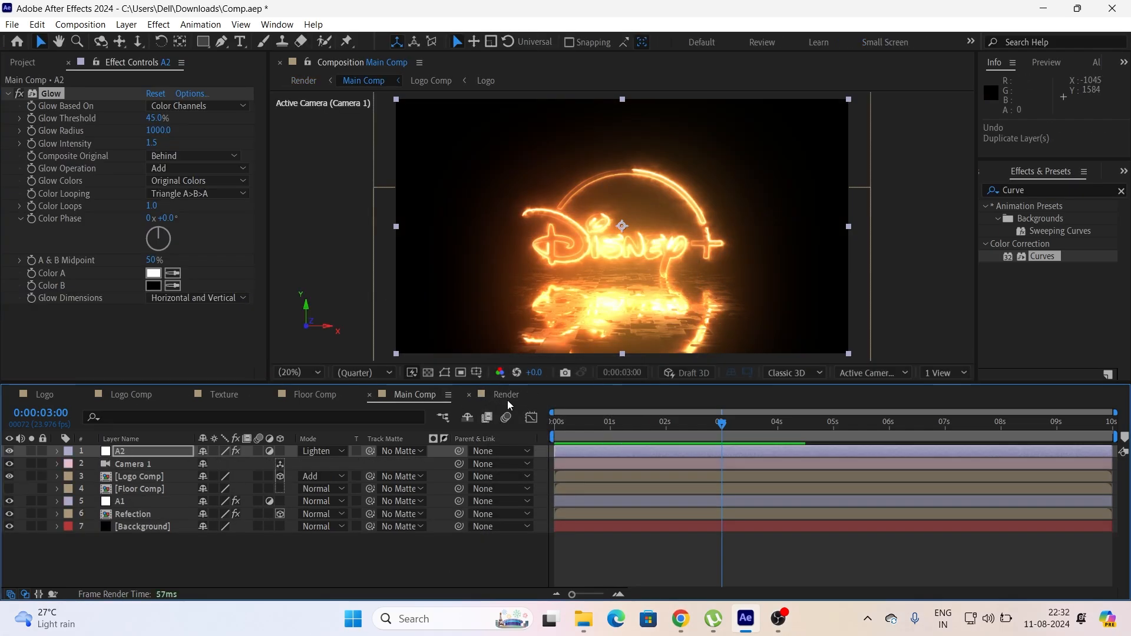
click(506, 394)
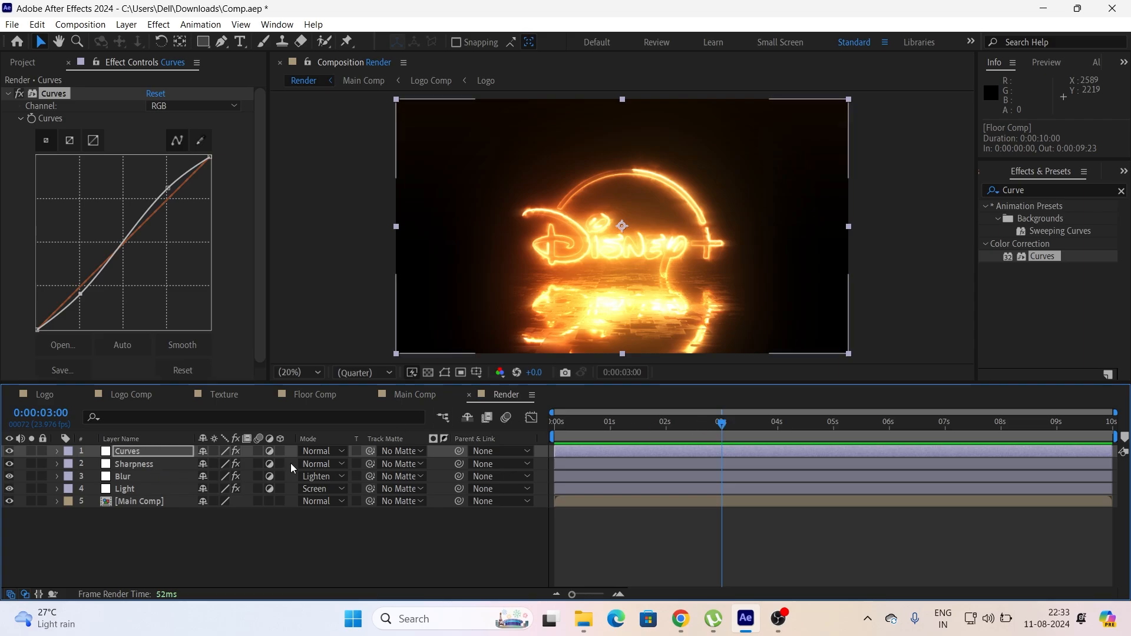
drag(723, 425, 506, 430)
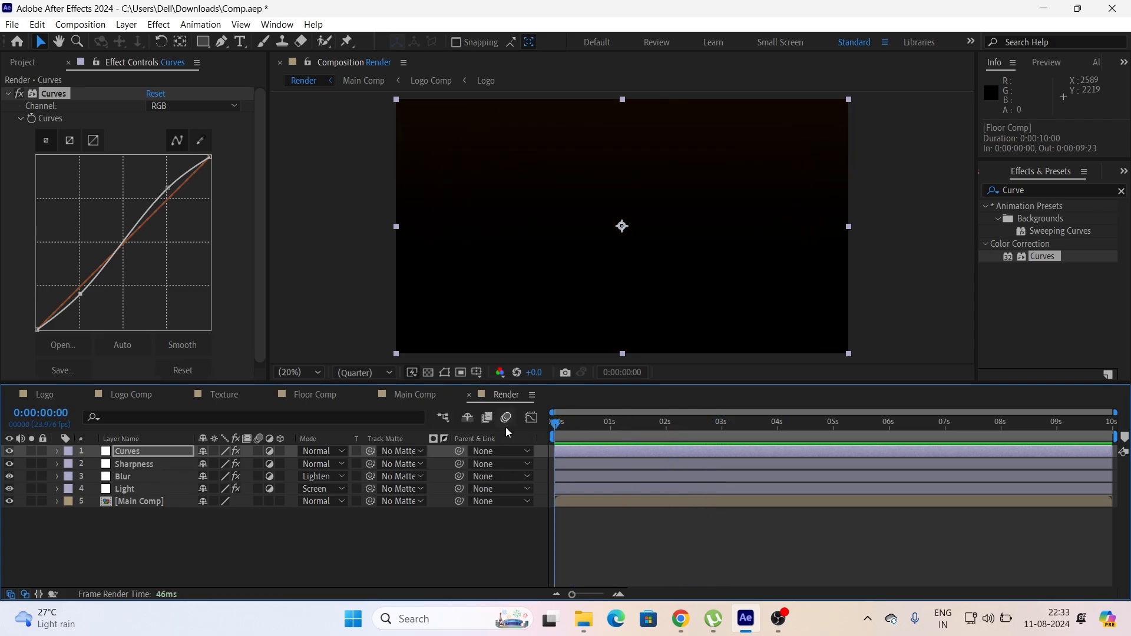
key(space)
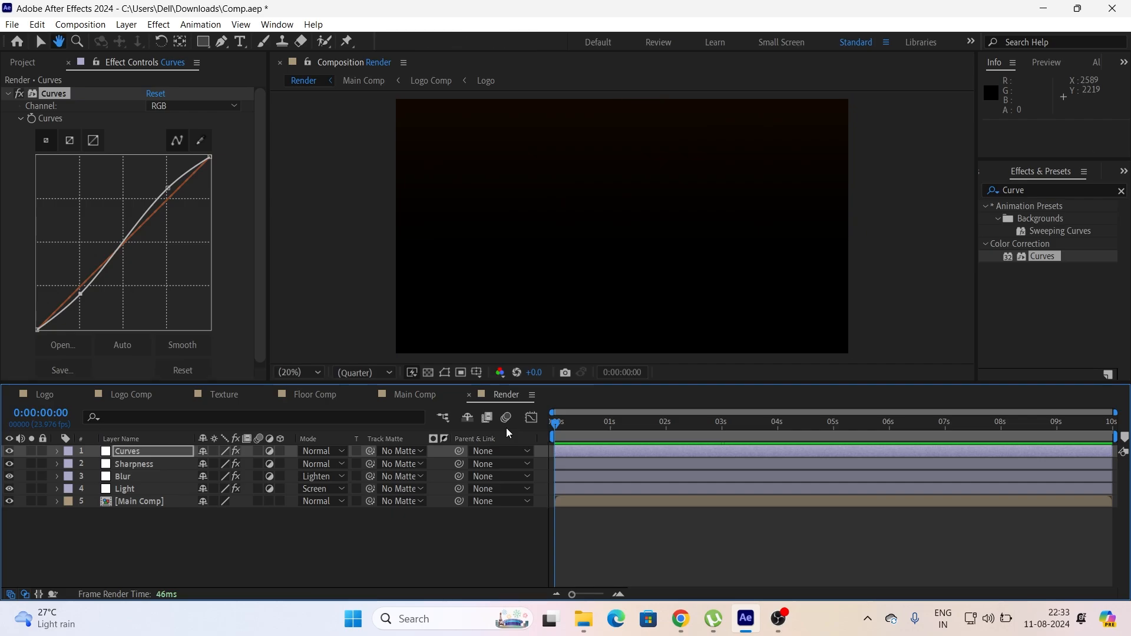